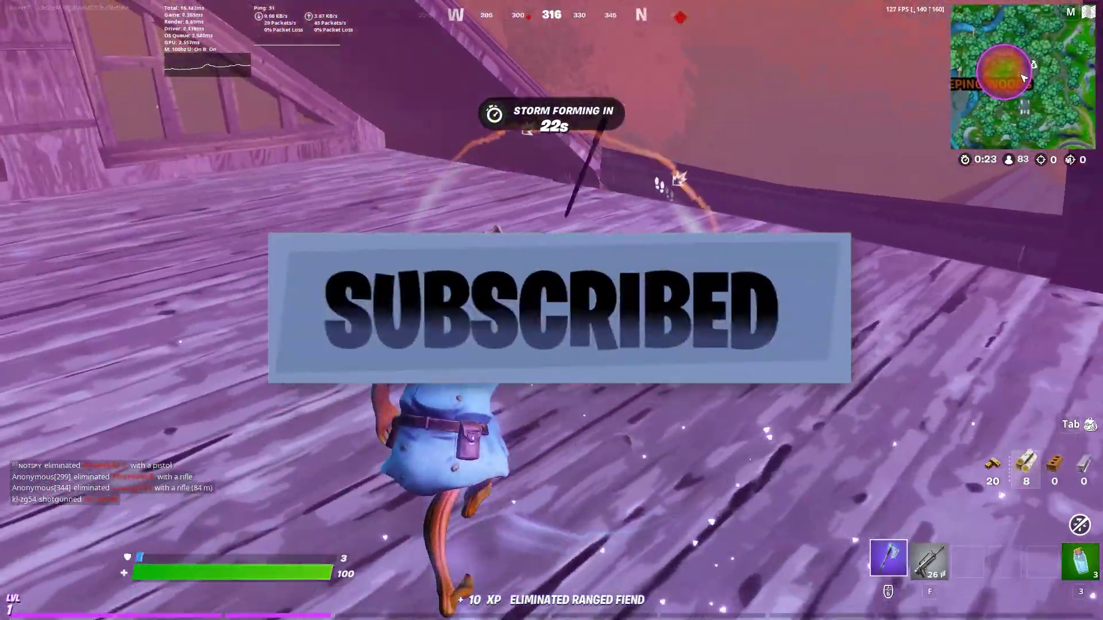
left_click(551, 311)
key("3")
left_click(551, 310)
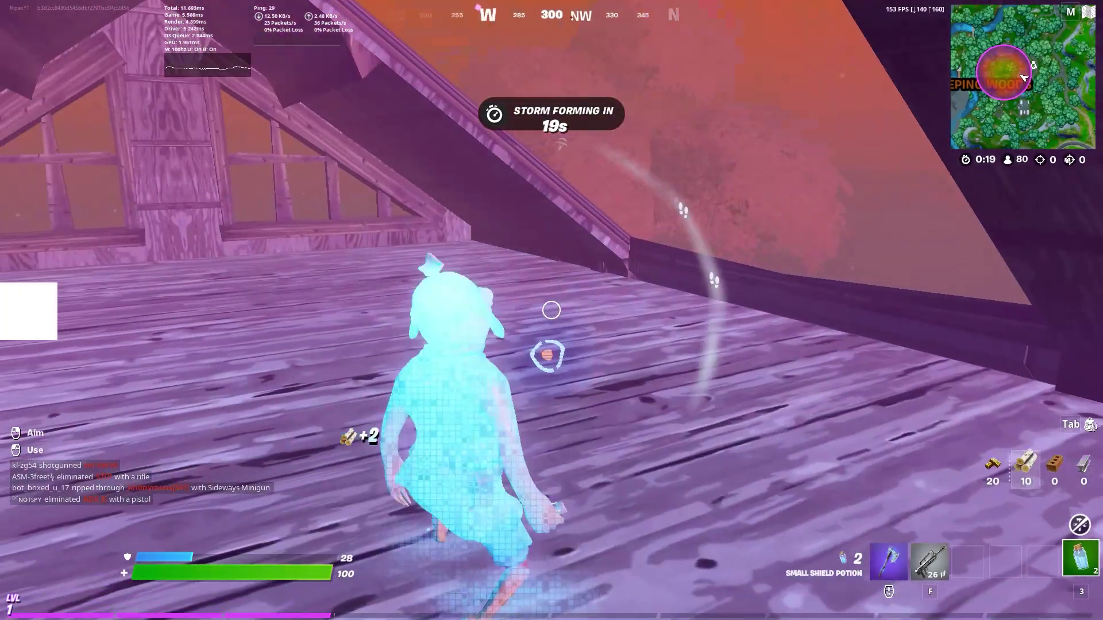
left_click(552, 310)
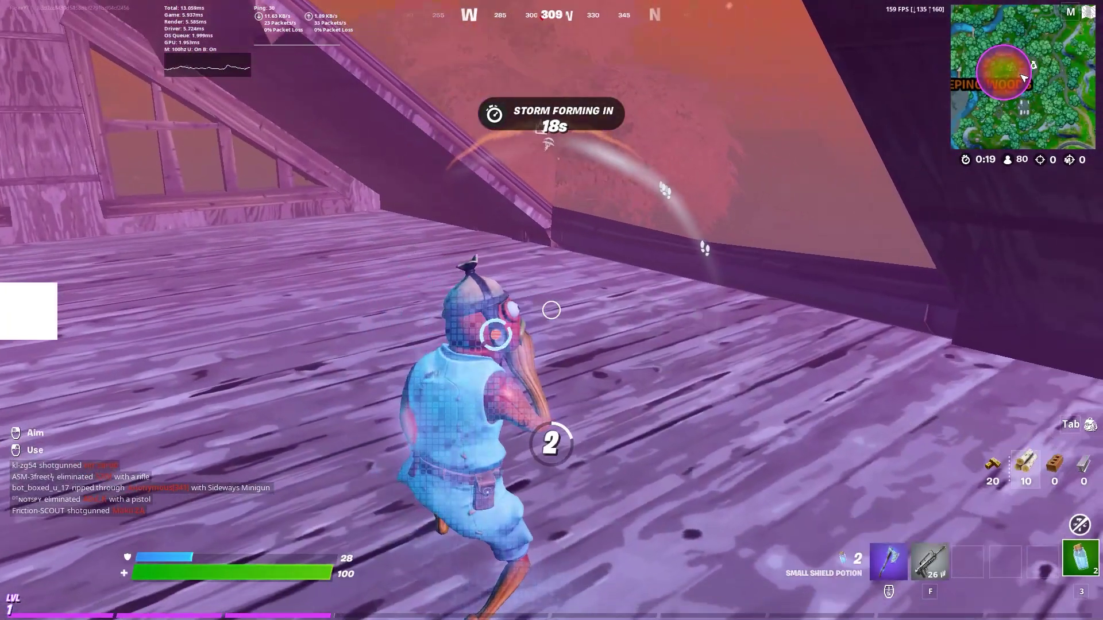
key("f")
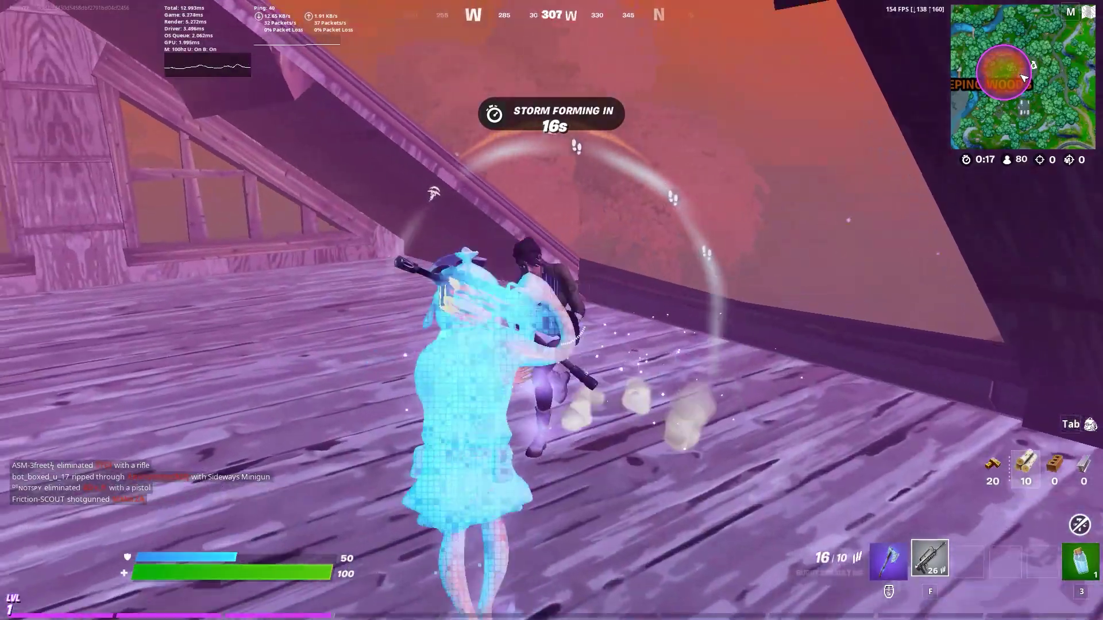
left_click(552, 311)
key("w")
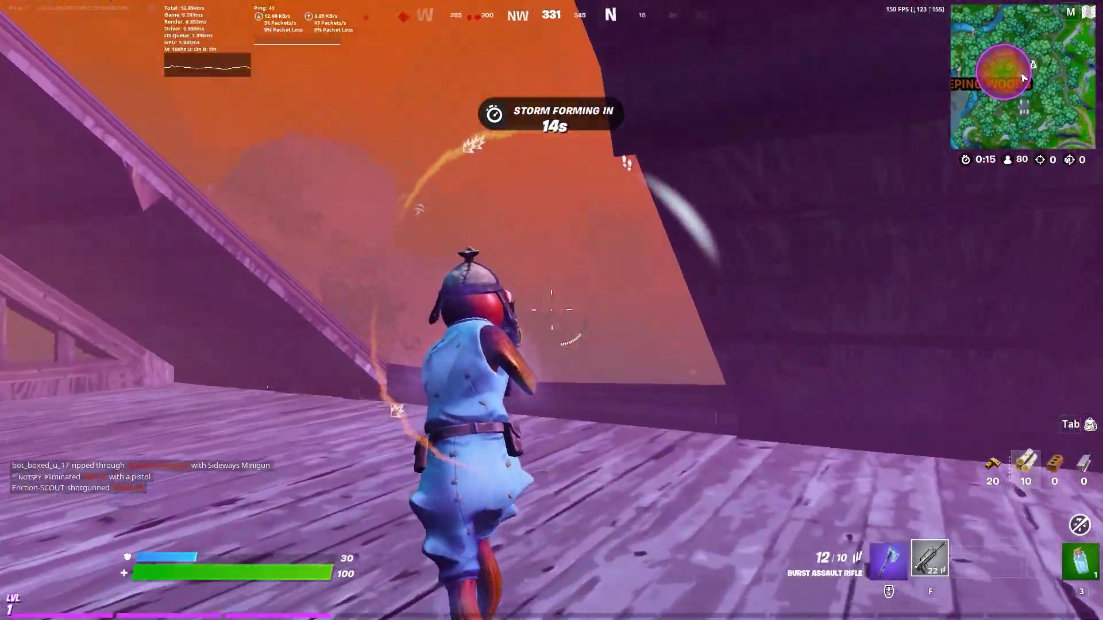
key("space")
key("w")
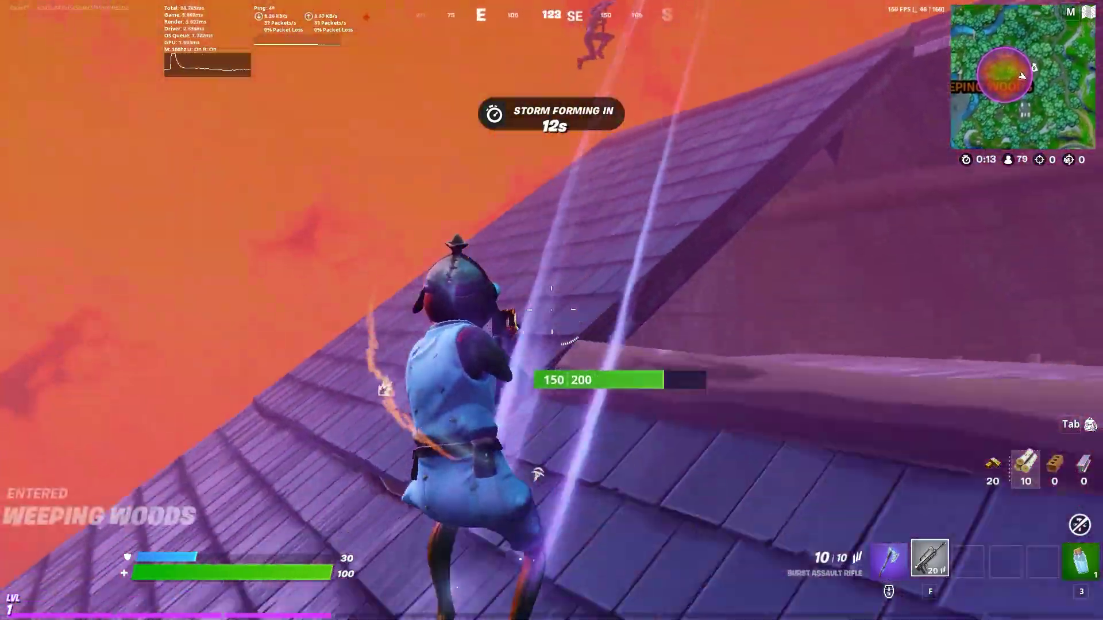
key("w")
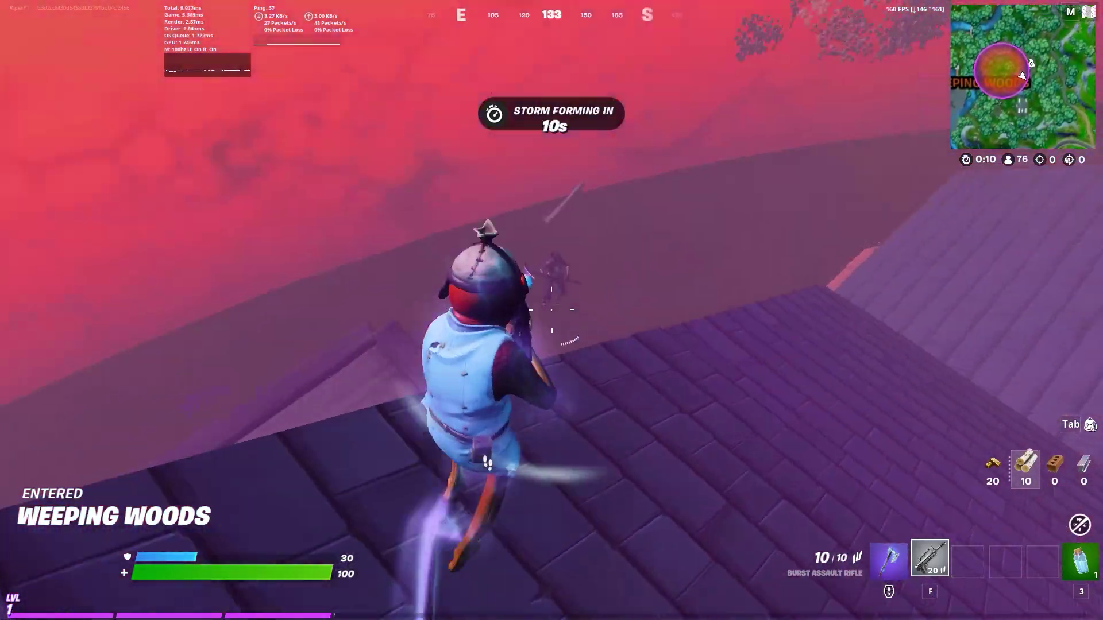
left_click(551, 310)
left_click(552, 311)
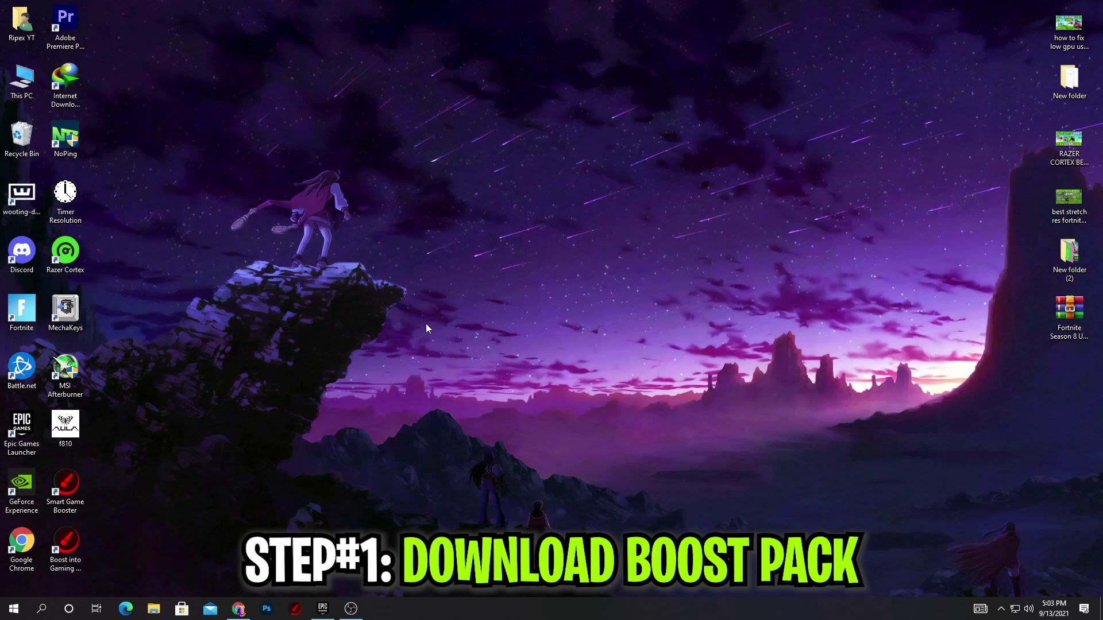
Switch to Chrome, go to uptopacks.com and open the article "Fortnite Season 8 Best Settings – FPS Boost Guide".
left_click(239, 609)
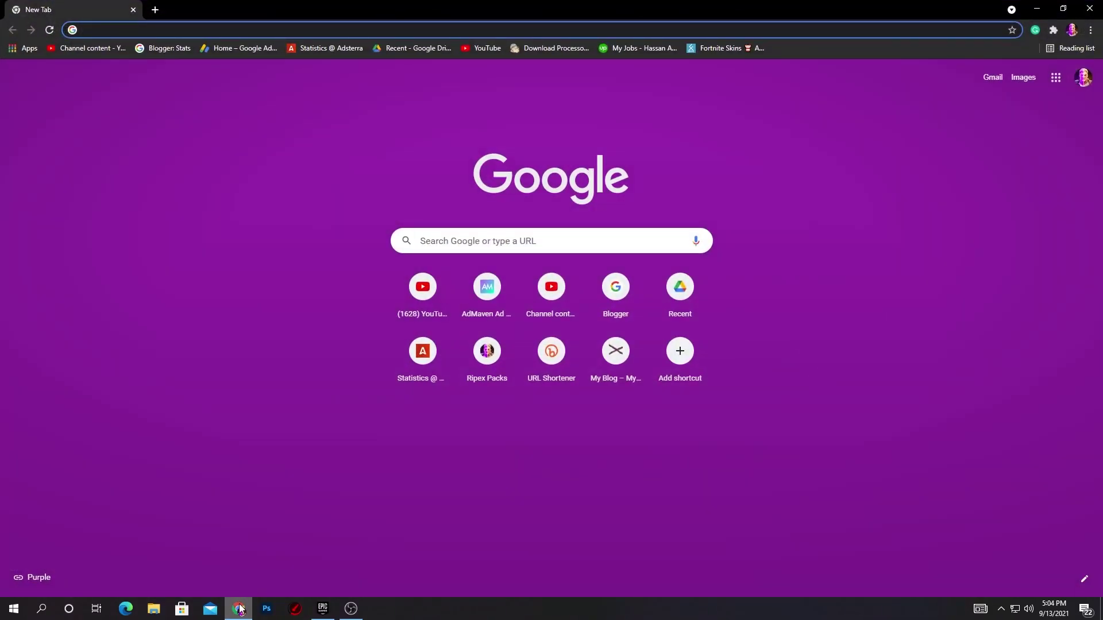
type("UPtopacks.com")
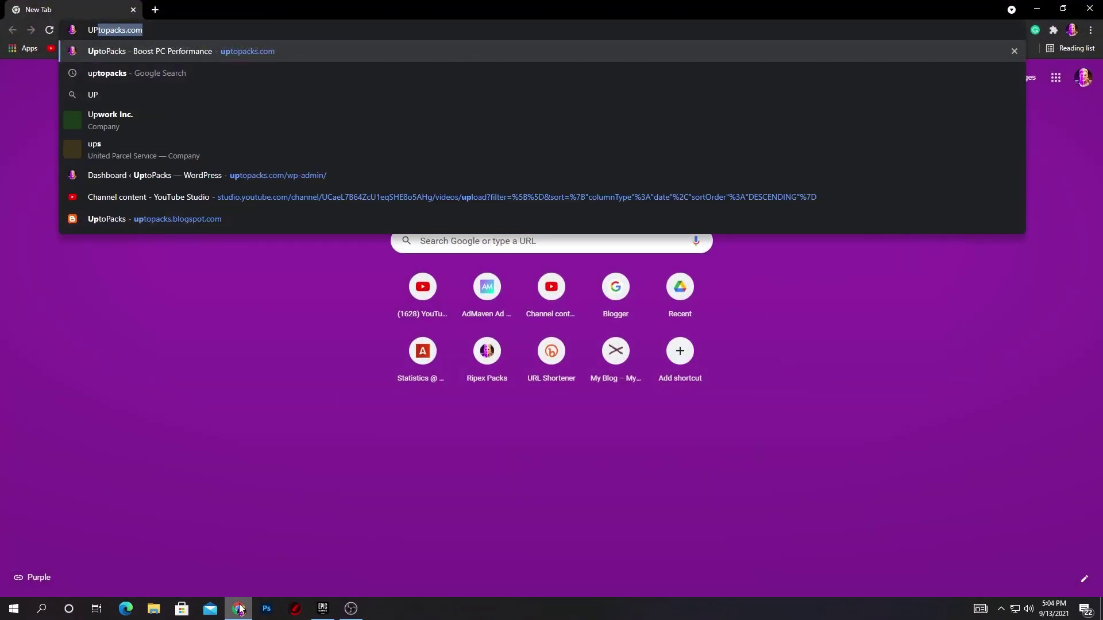
key("Return")
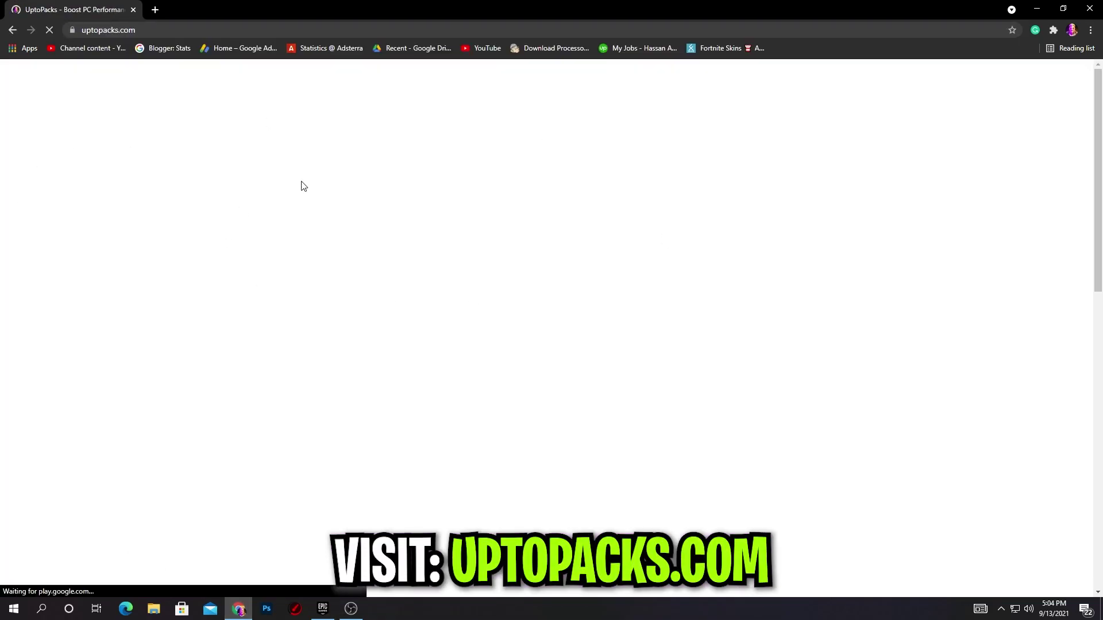
scroll(395, 248, "down", 6)
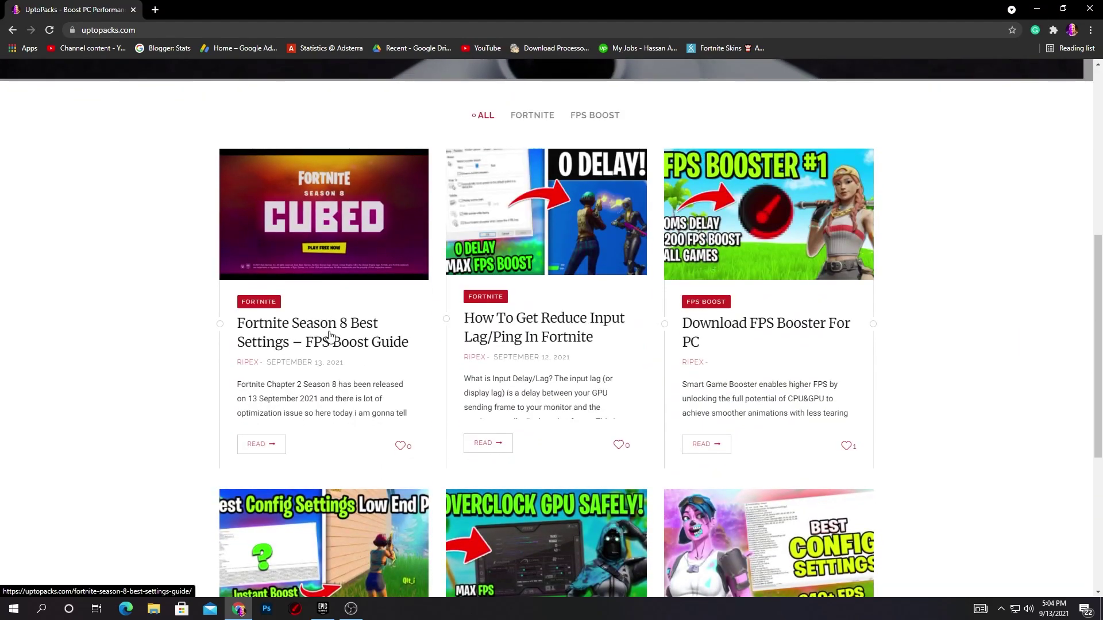
left_click(241, 199)
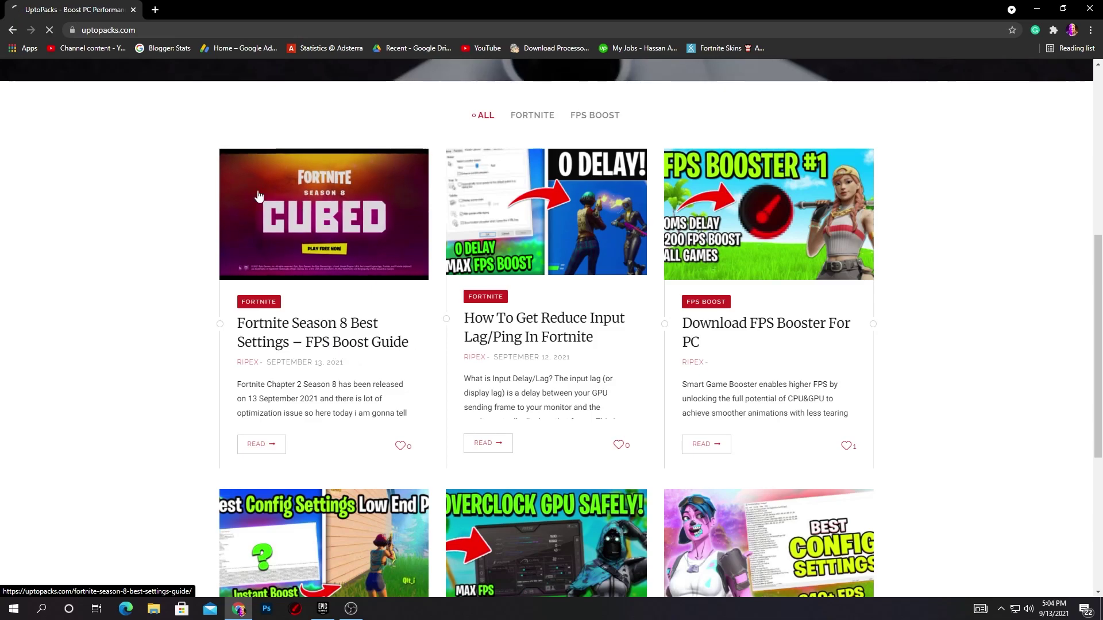
Follow the guide's FPS Booster download link and download Fortnite Season 8 Ultimate FPS Boost Pack.rar from Google Drive.
scroll(270, 210, "down", 15)
scroll(271, 209, "up", 5)
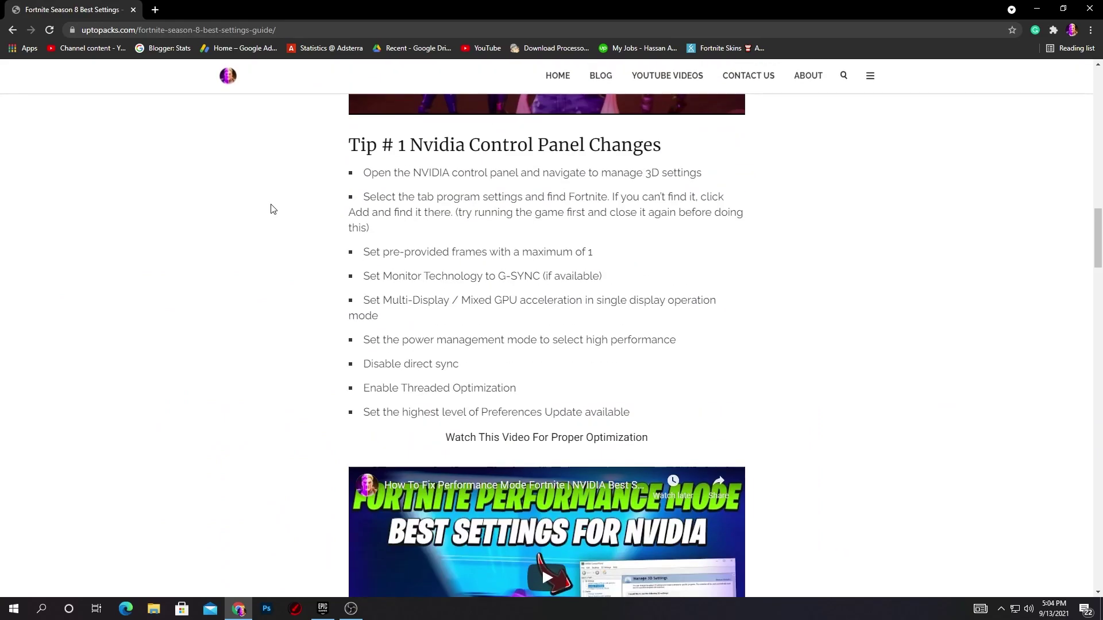
scroll(273, 209, "up", 12)
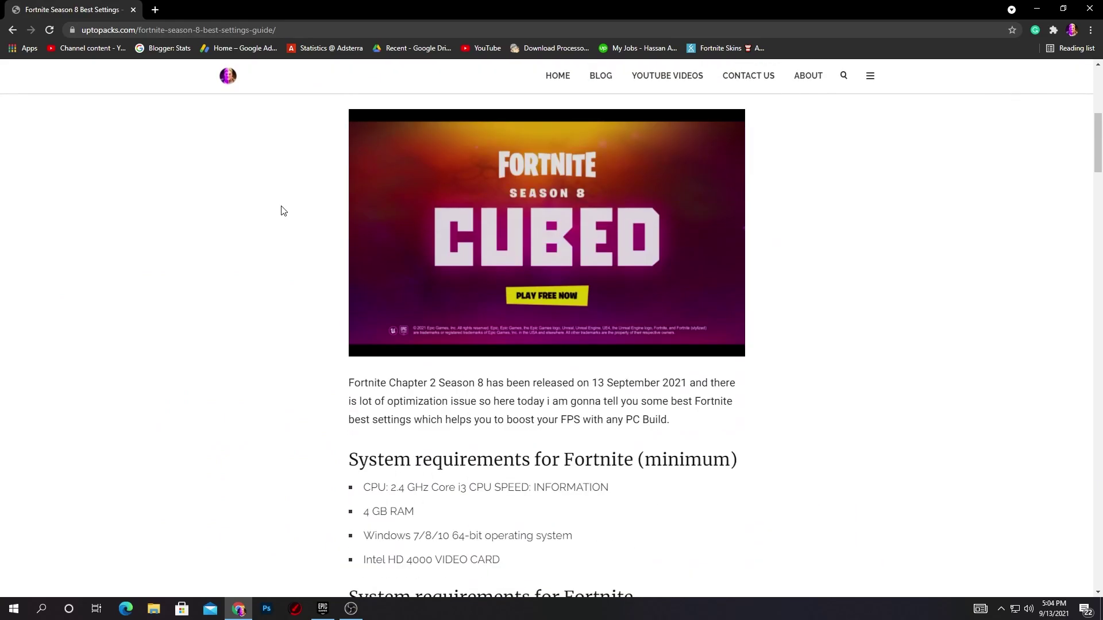
scroll(310, 214, "down", 14)
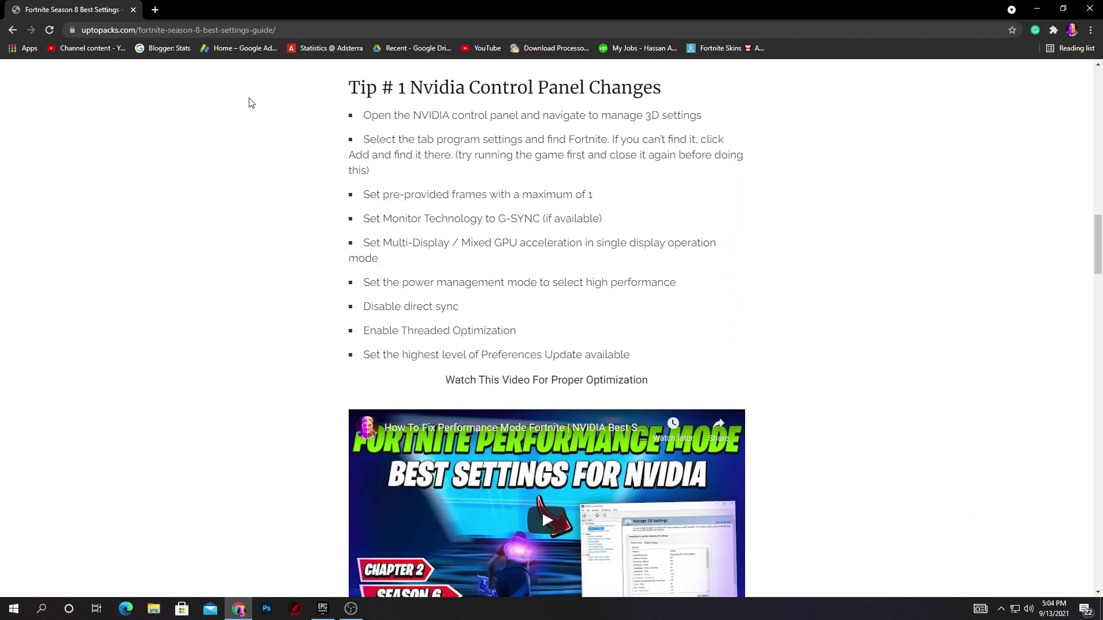
scroll(407, 271, "down", 10)
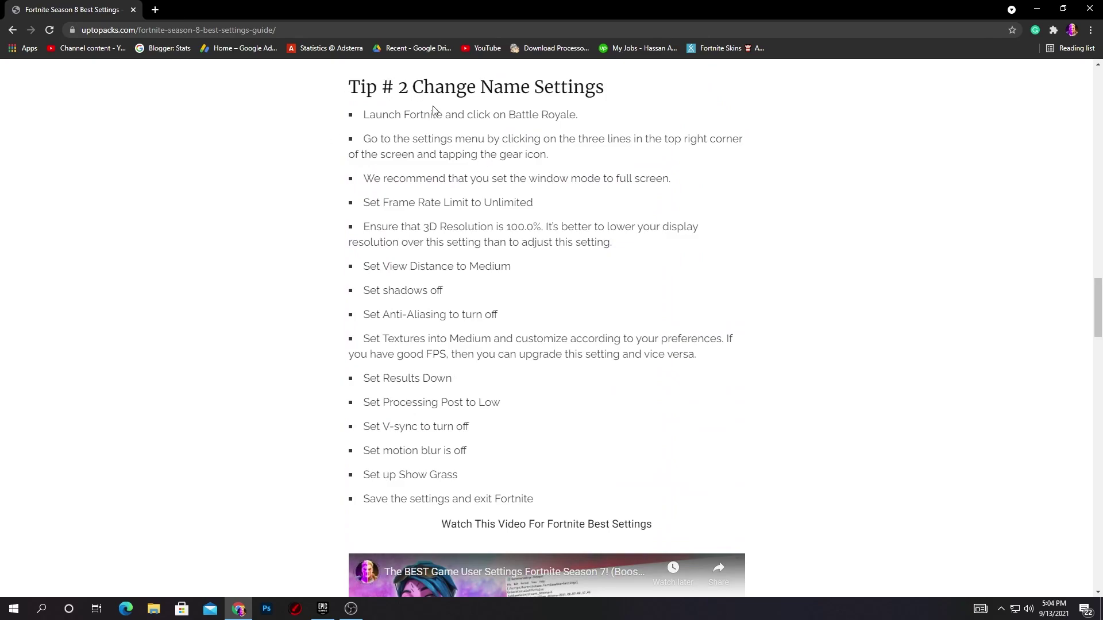
scroll(494, 129, "down", 12)
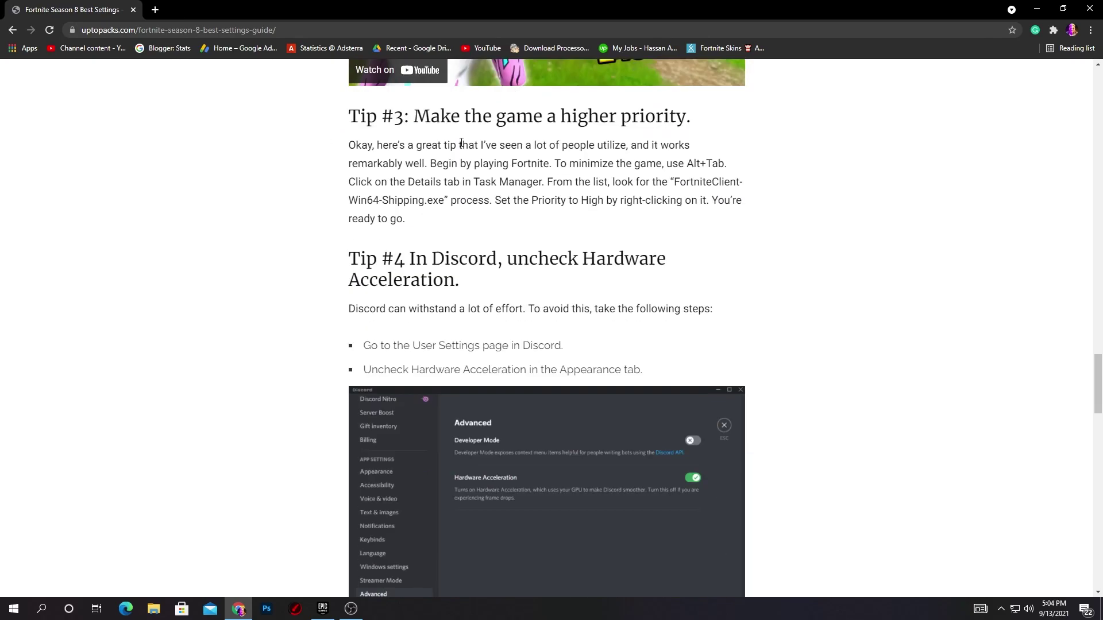
scroll(723, 226, "down", 12)
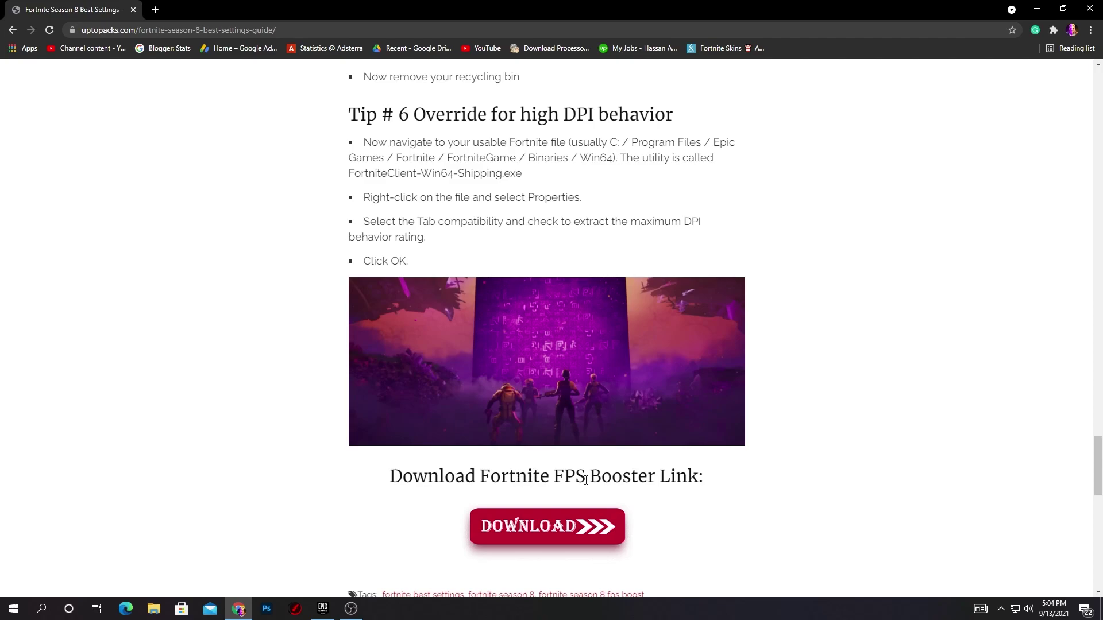
left_click(537, 530)
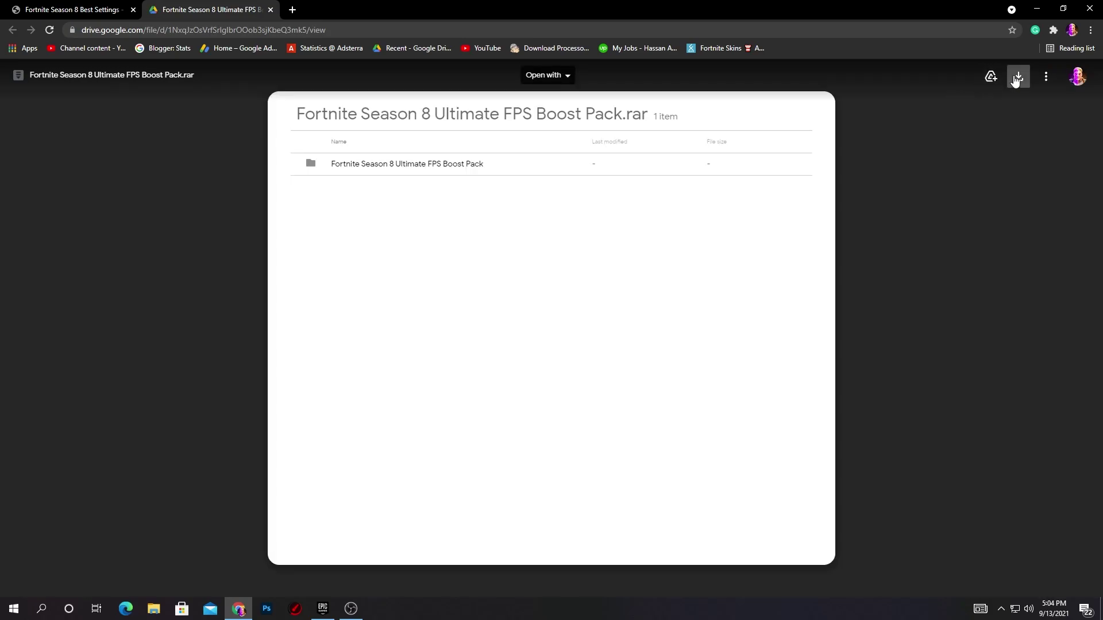
left_click(1016, 75)
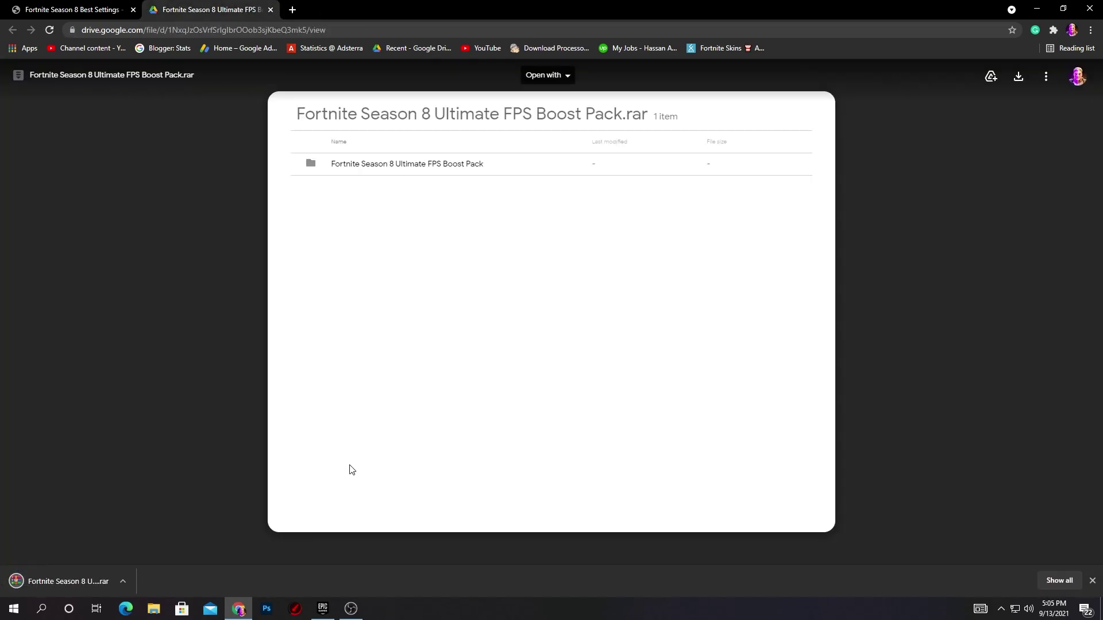
Copy the downloaded boost pack archive to the desktop, replacing the existing file, and close the browser.
double_click(728, 4)
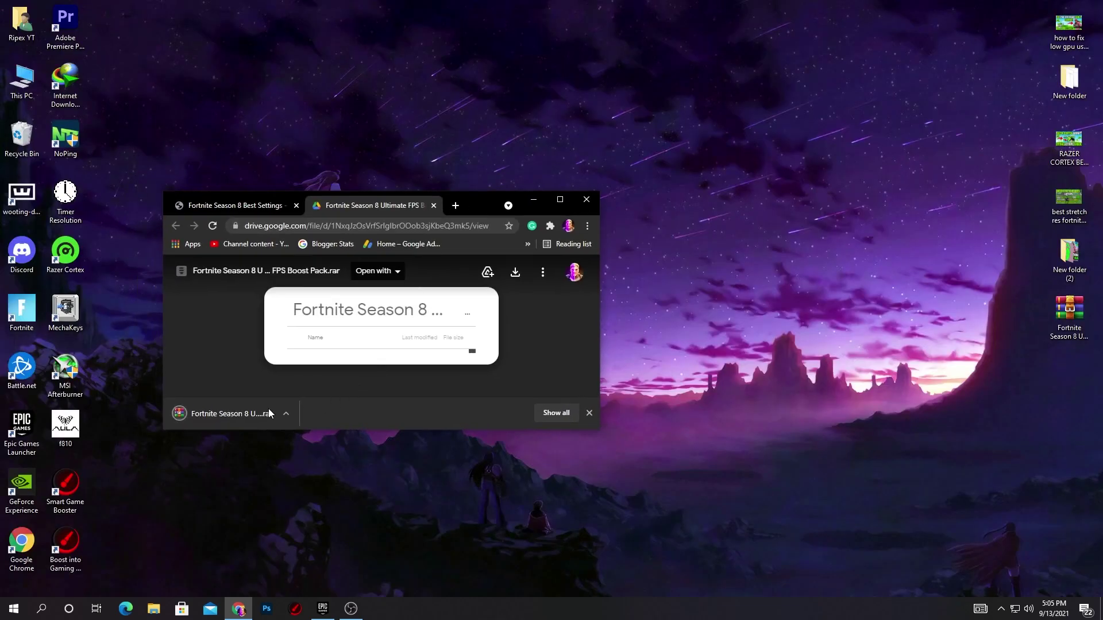
left_click_drag(245, 412, 778, 282)
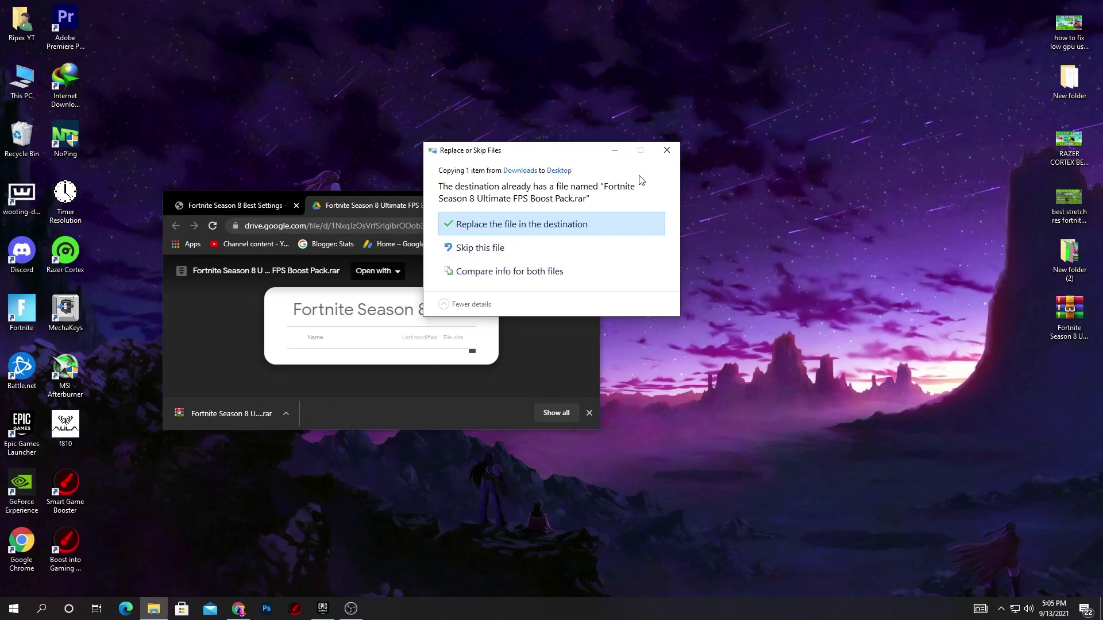
left_click(494, 225)
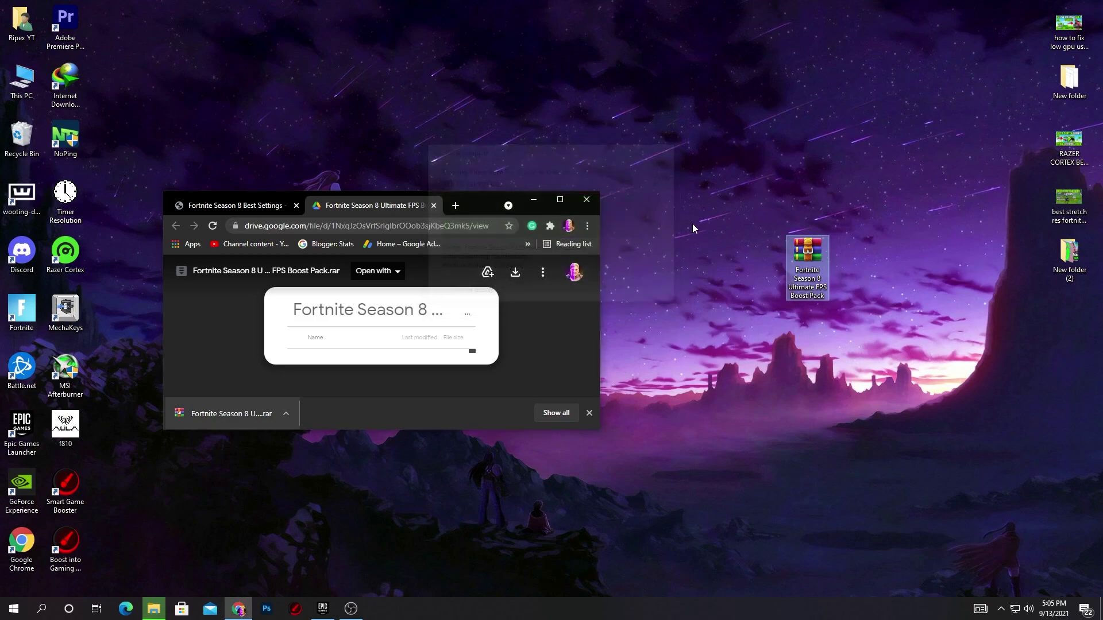
left_click(587, 202)
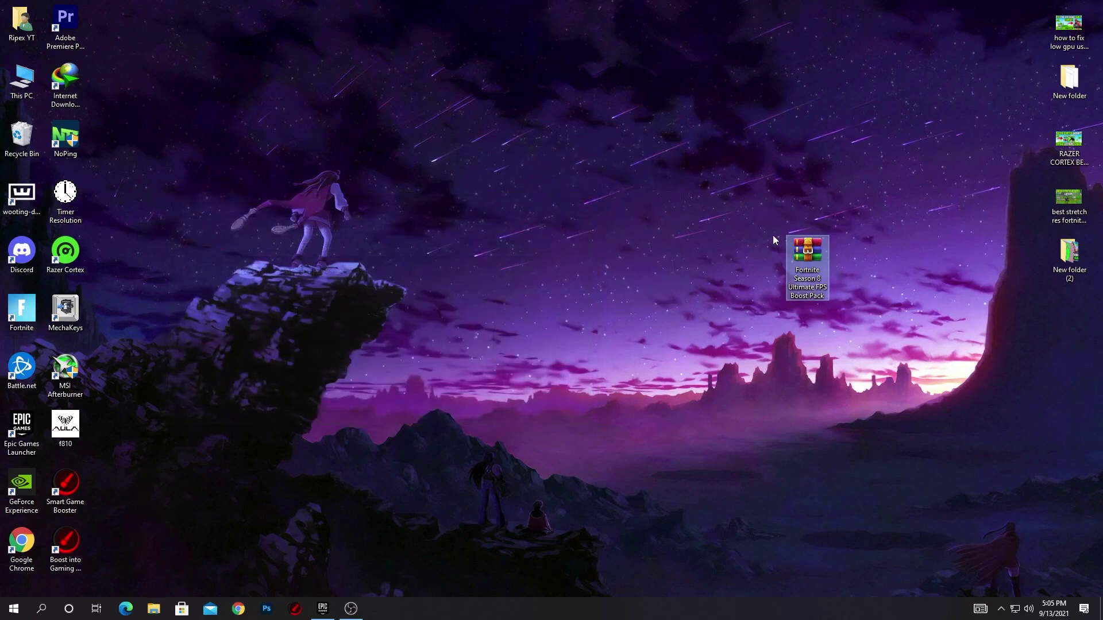
Extract the boost pack folder from the RAR archive to the desktop and close the archive.
double_click(800, 257)
left_click(288, 176)
left_click_drag(287, 175, 668, 298)
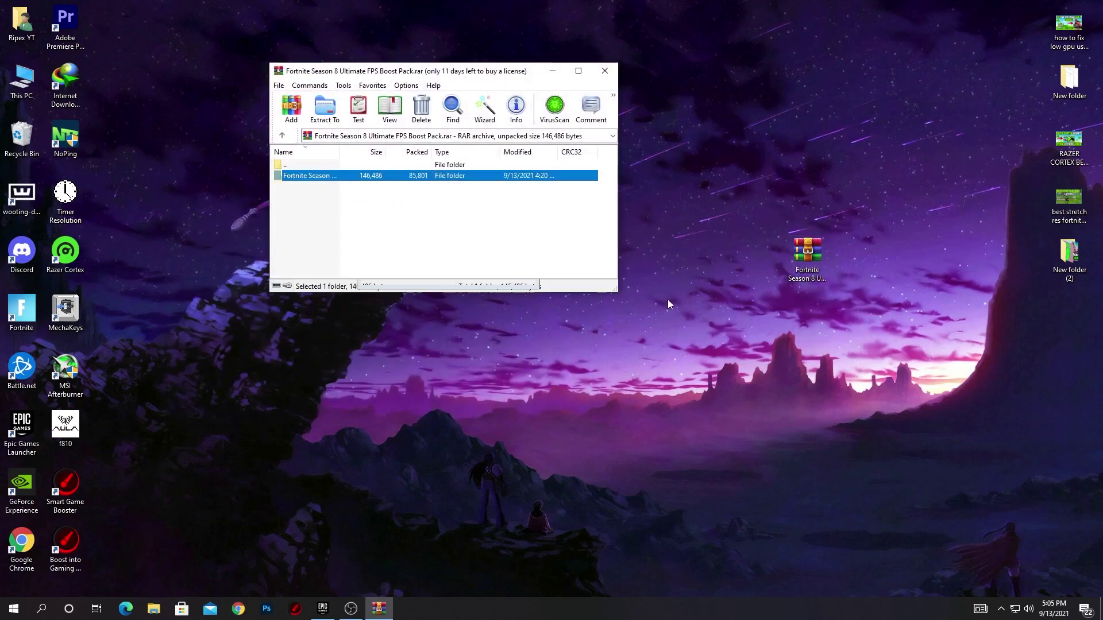
left_click(608, 74)
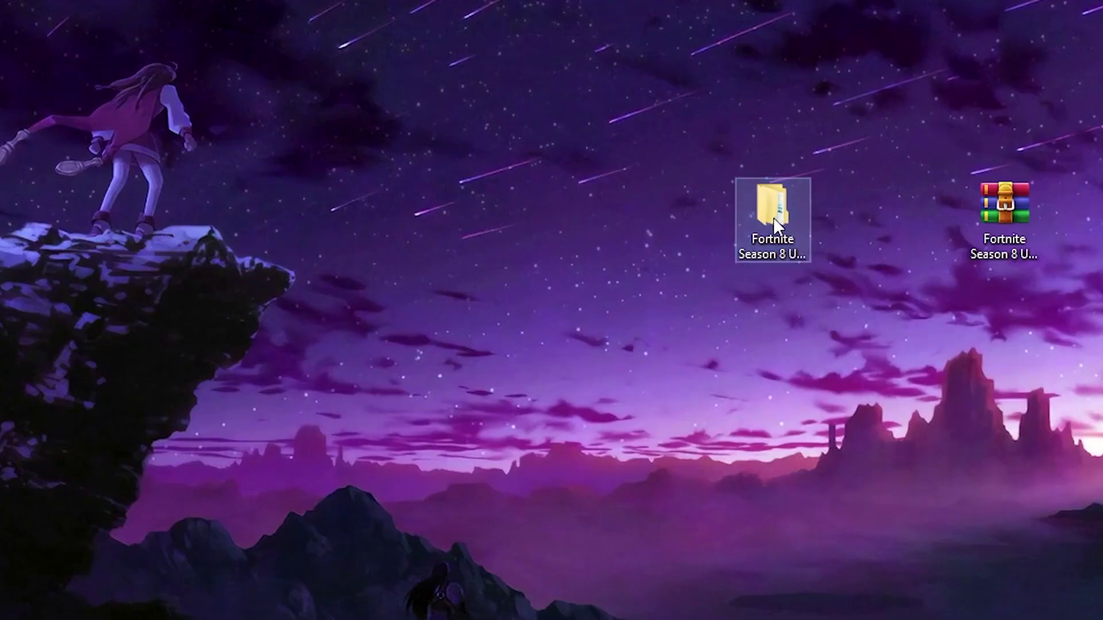
Open the [SEASON 8] Registry Tweaks folder inside 1- FPS Boost Registry Tweaks in the extracted boost pack.
double_click(681, 267)
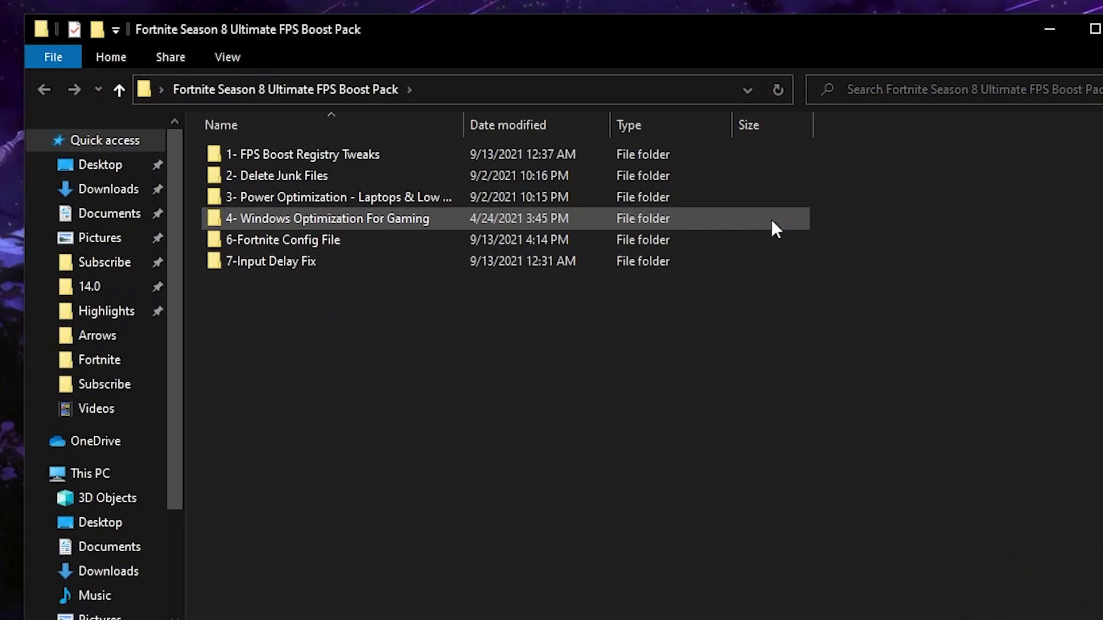
double_click(270, 157)
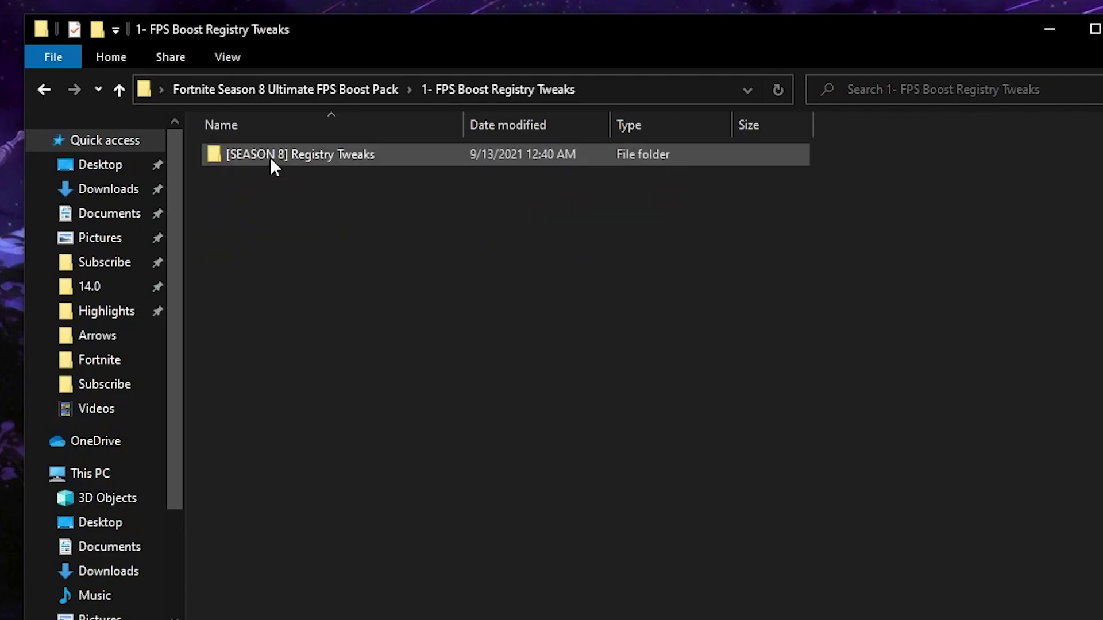
double_click(309, 161)
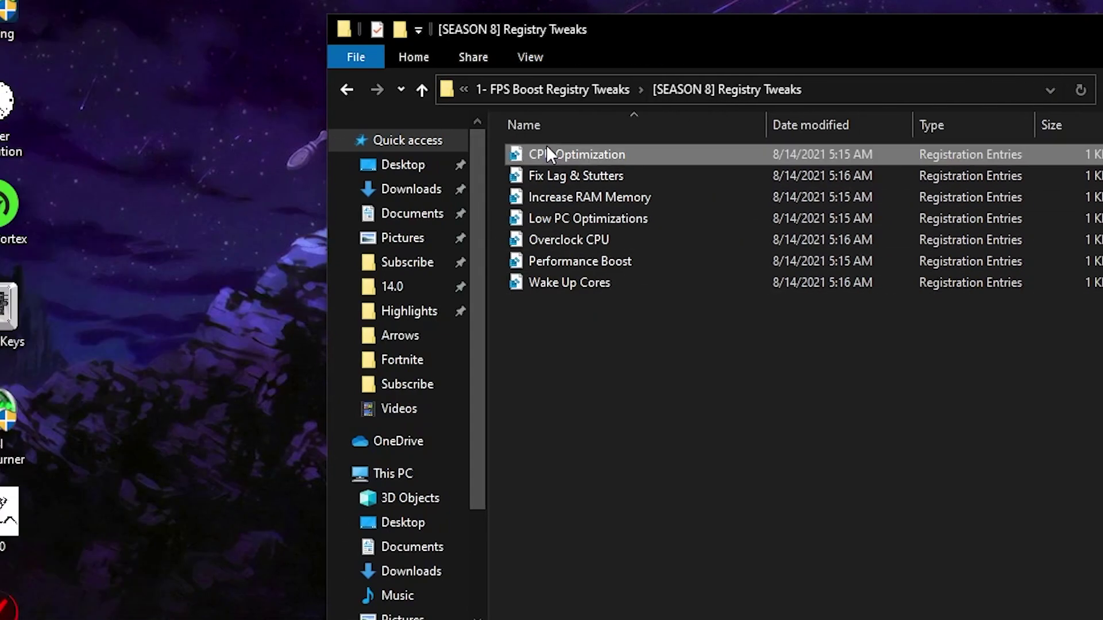
Merge the CPU Optimization registry file into the Windows registry.
right_click(246, 154)
left_click(112, 160)
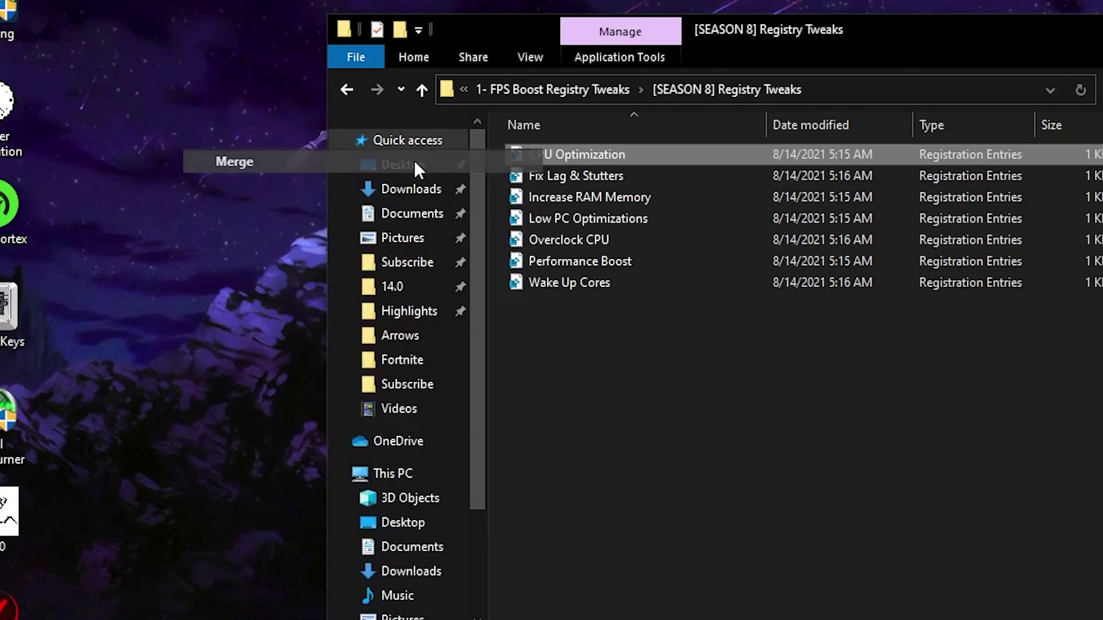
left_click(792, 500)
left_click(660, 298)
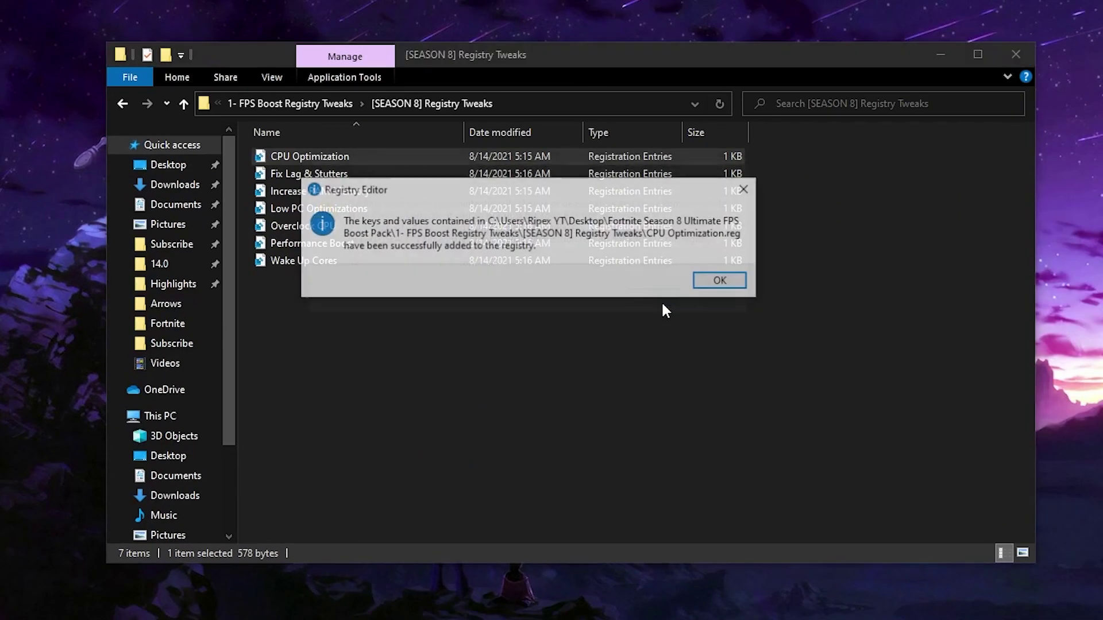
left_click(720, 280)
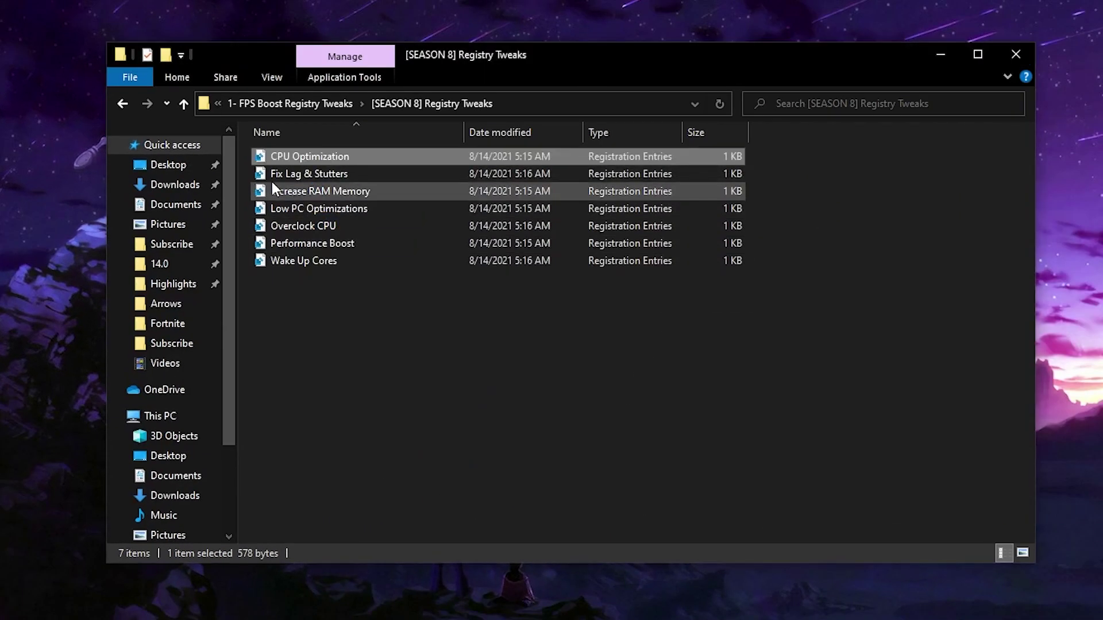
Add the Fix Lag & Stutters registry entries to the Windows registry.
left_click(343, 173)
left_click(498, 434)
left_click(655, 299)
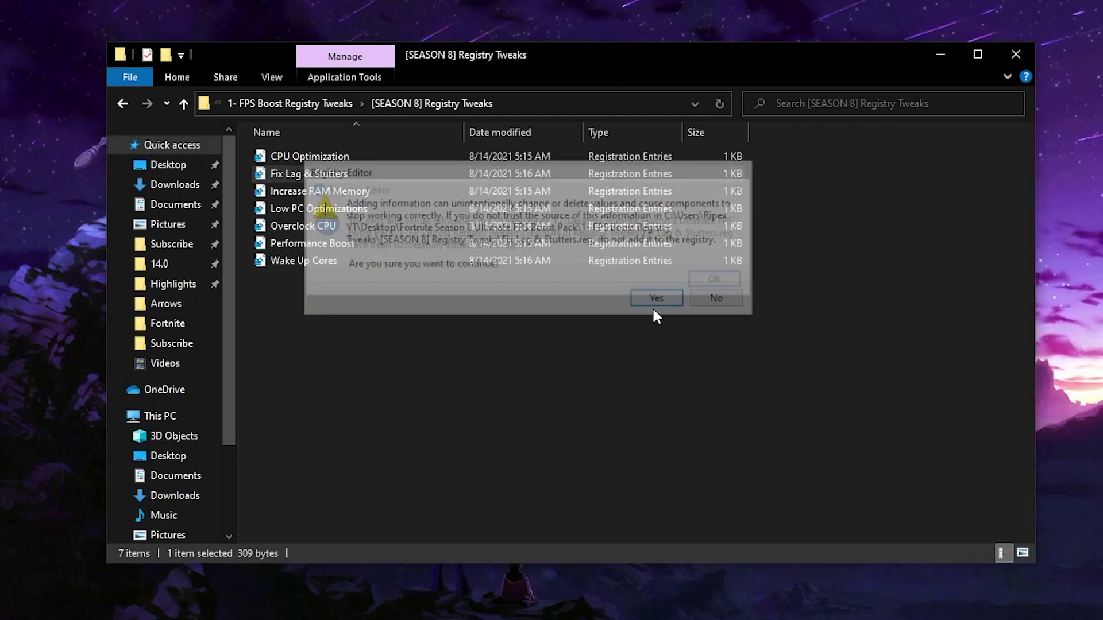
left_click(722, 282)
Add the Increase RAM Memory registry entries to the Windows registry.
double_click(322, 193)
left_click(477, 442)
left_click(655, 300)
left_click(719, 281)
Add the Low PC Optimizations registry entries to the Windows registry.
left_click(319, 209)
double_click(317, 209)
left_click(486, 436)
left_click(657, 299)
left_click(721, 281)
Add the Overclock CPU registry entries to the Windows registry.
double_click(319, 226)
left_click(485, 436)
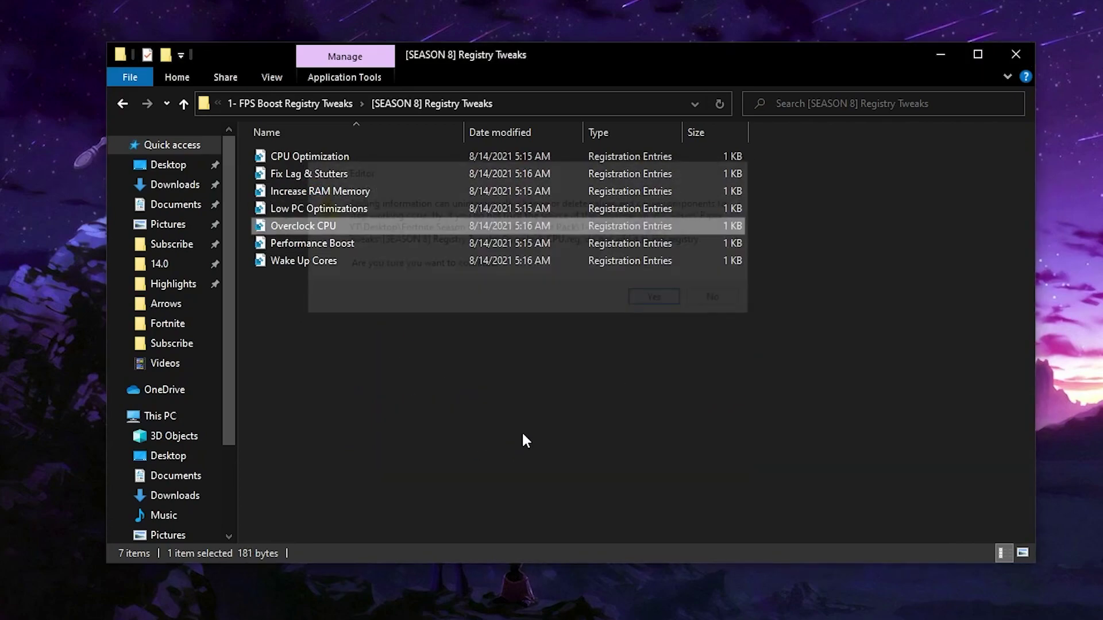
left_click(660, 300)
left_click(719, 281)
Add the Performance Boost registry entries to the Windows registry.
double_click(348, 242)
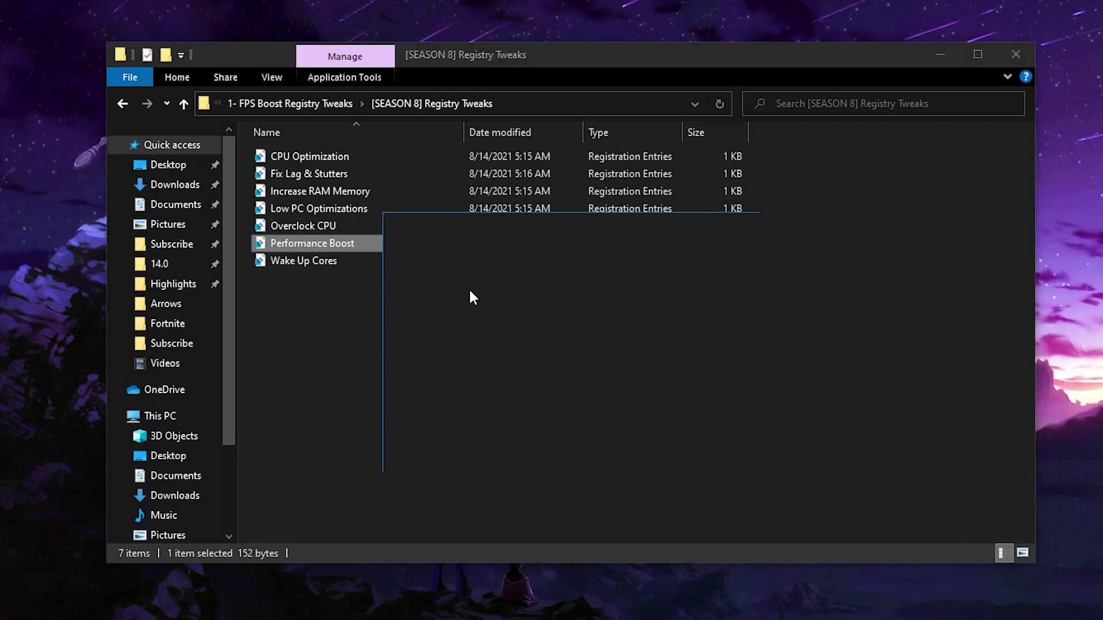
left_click(483, 439)
left_click(660, 298)
left_click(720, 279)
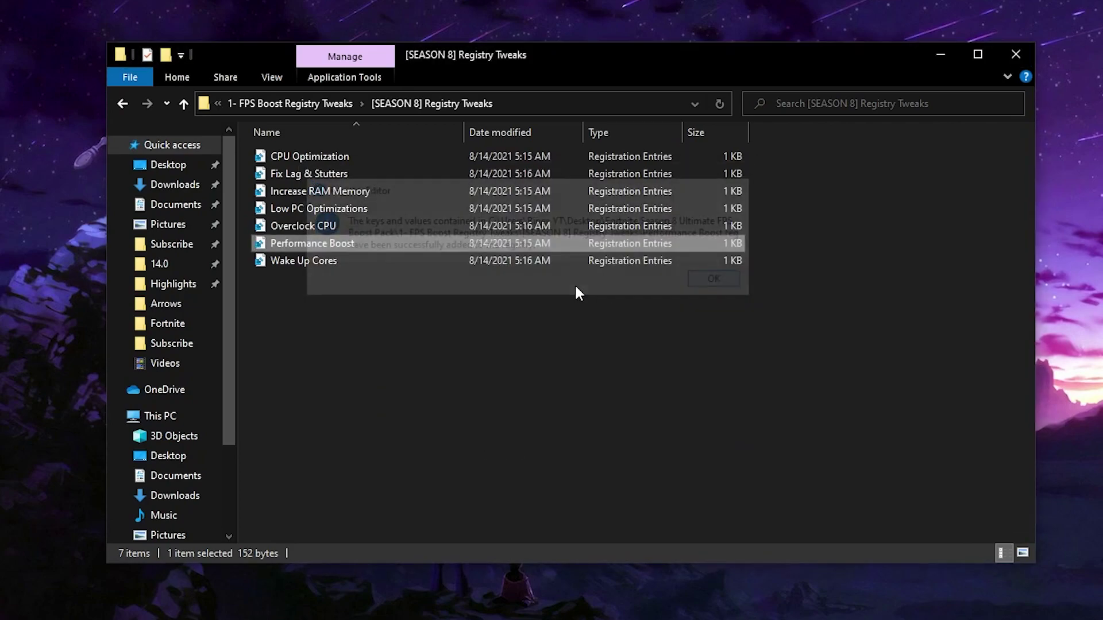
Add the Wake Up Cores registry entries to the Windows registry.
double_click(326, 260)
left_click(476, 435)
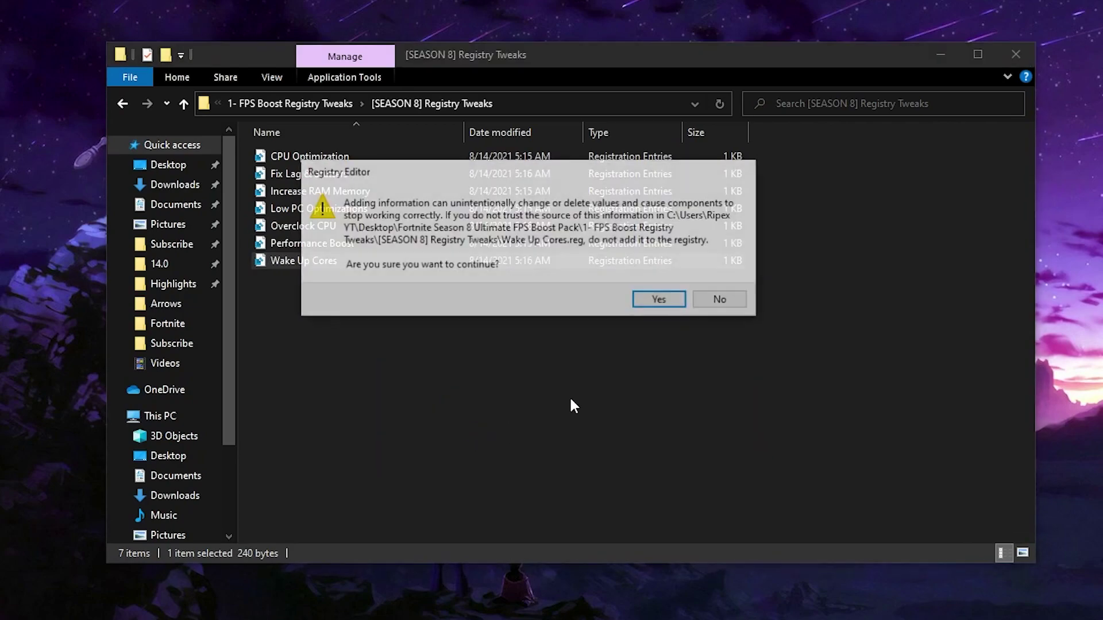
left_click(647, 304)
left_click(718, 279)
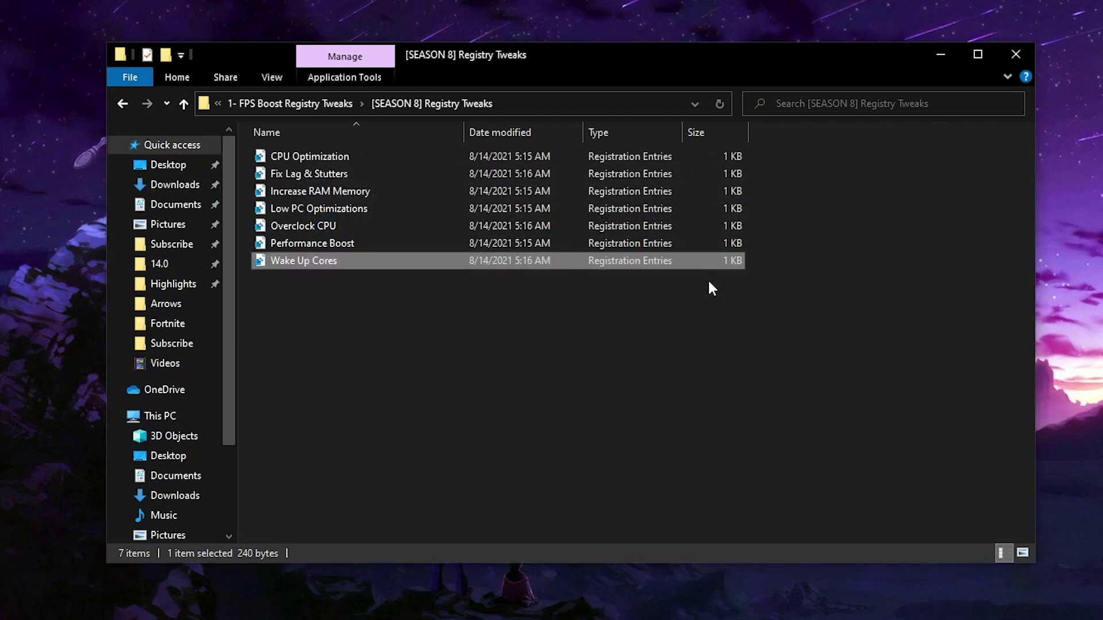
Run the Delete Log Files batch file from the 2- Delete Junk Files folder as administrator and dismiss its console.
left_click(265, 103)
left_click(283, 103)
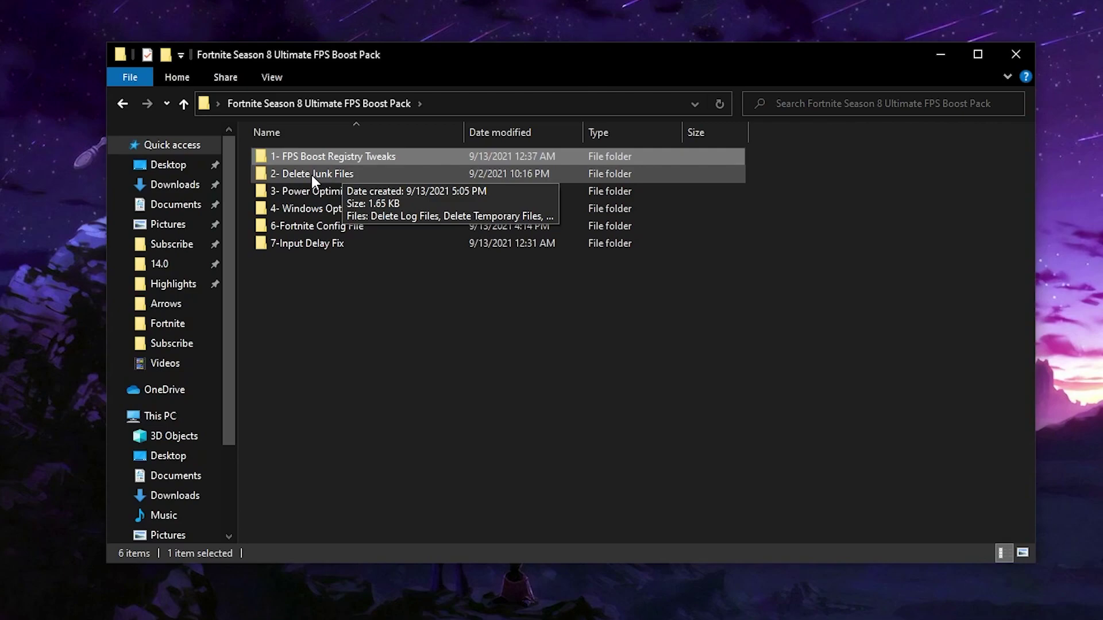
double_click(319, 175)
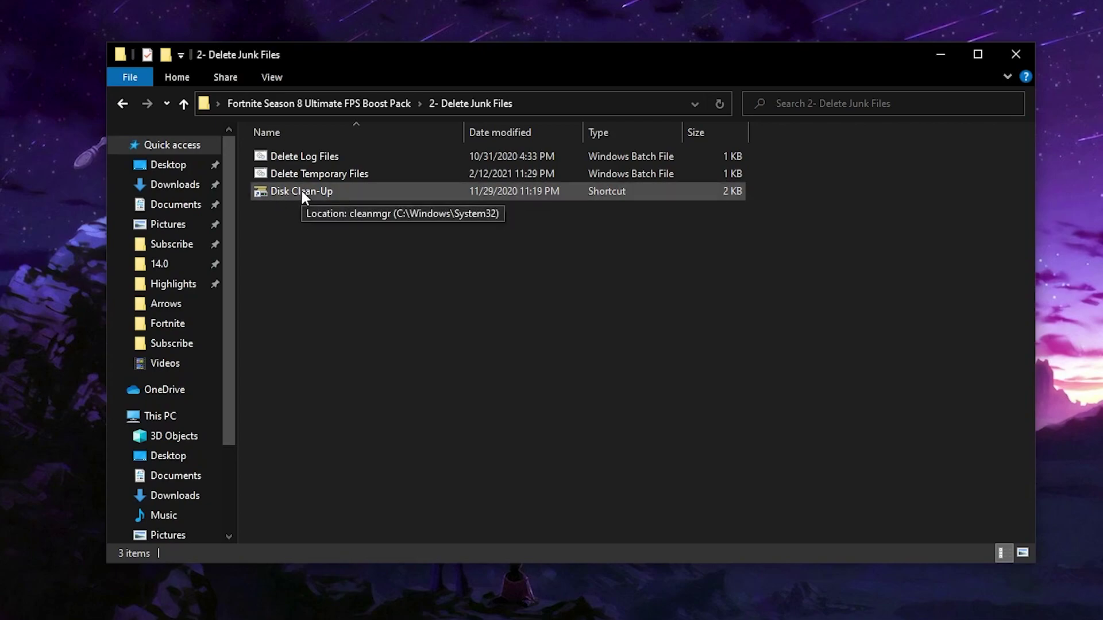
right_click(299, 153)
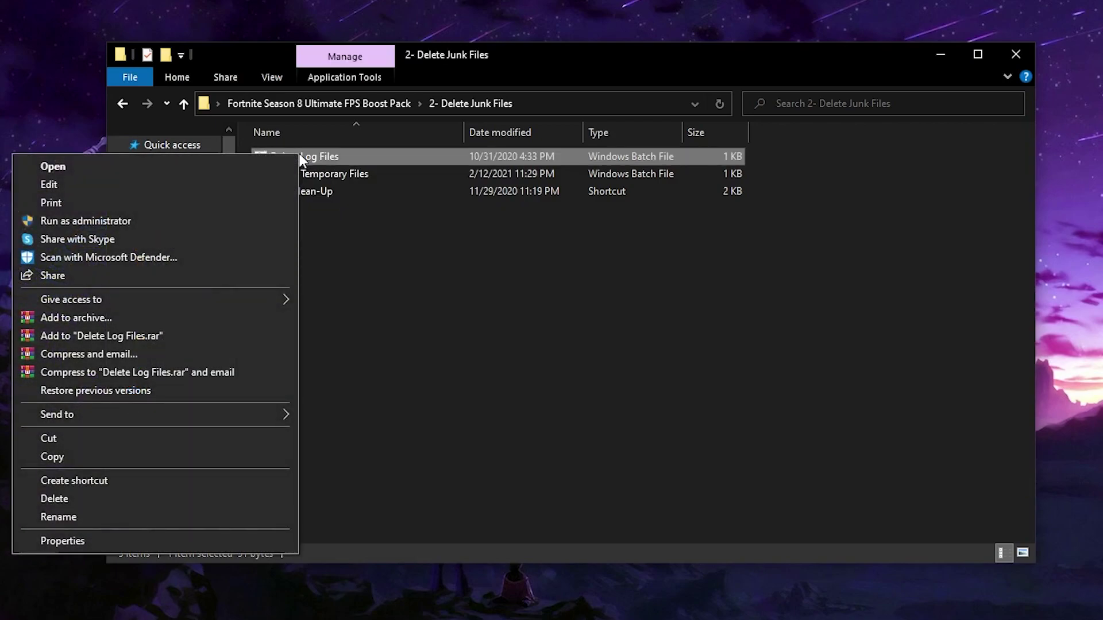
left_click(103, 221)
left_click(483, 439)
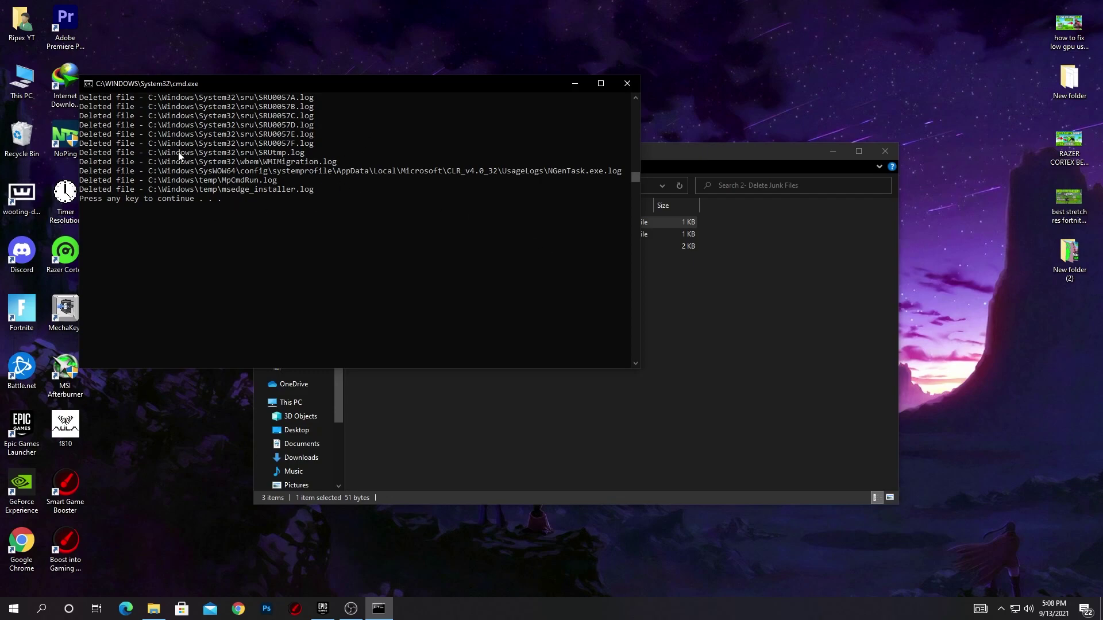
key("space")
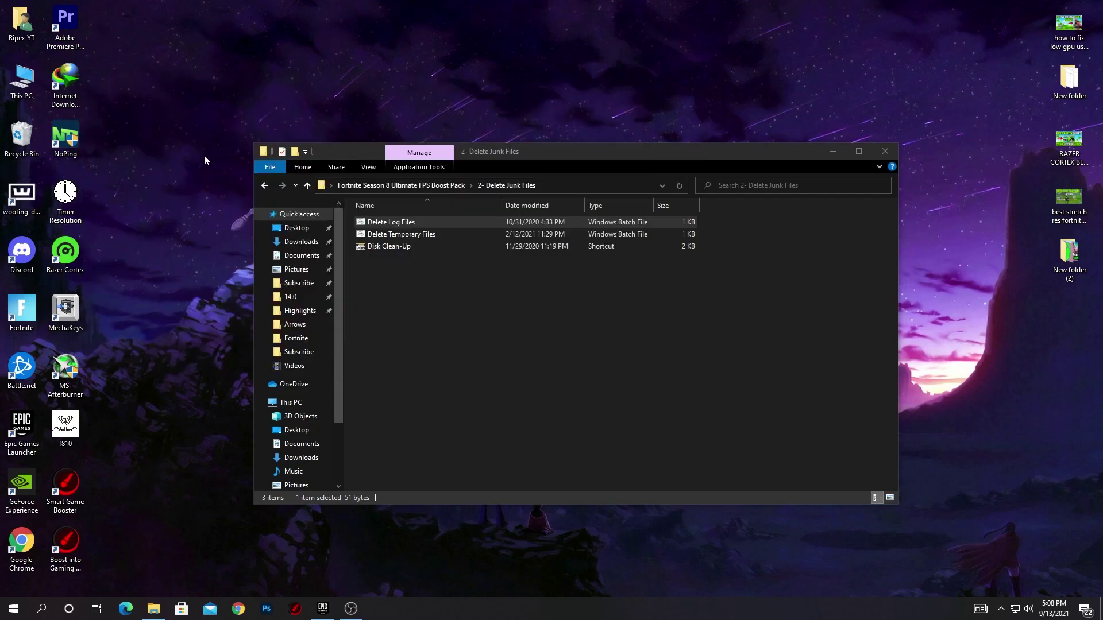
Run the Delete Temporary Files batch file as administrator and dismiss its console.
right_click(394, 236)
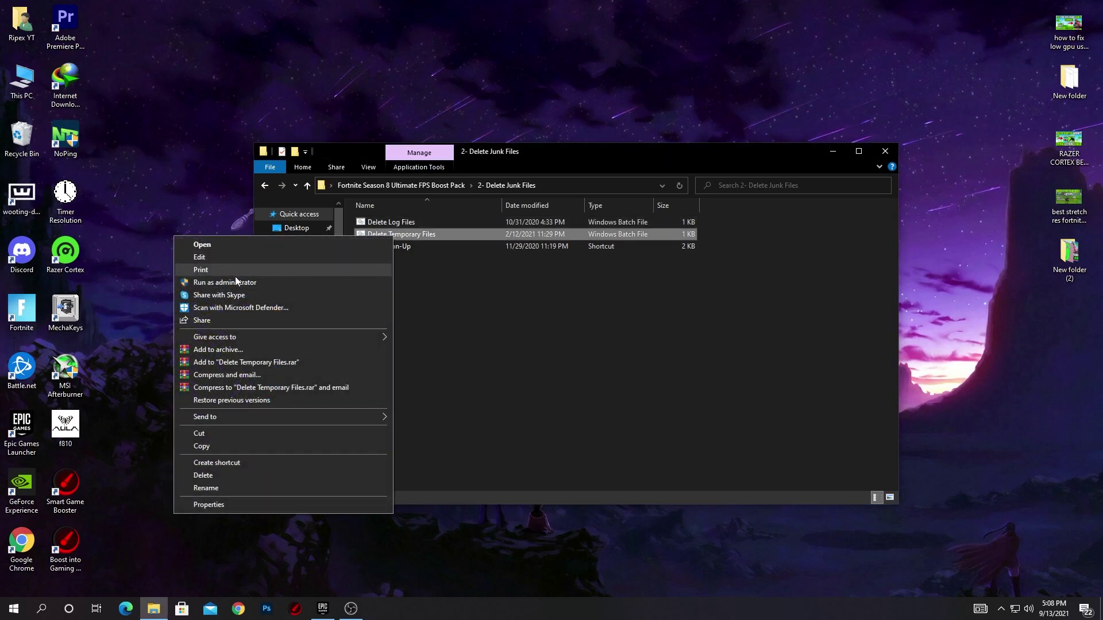
left_click(226, 282)
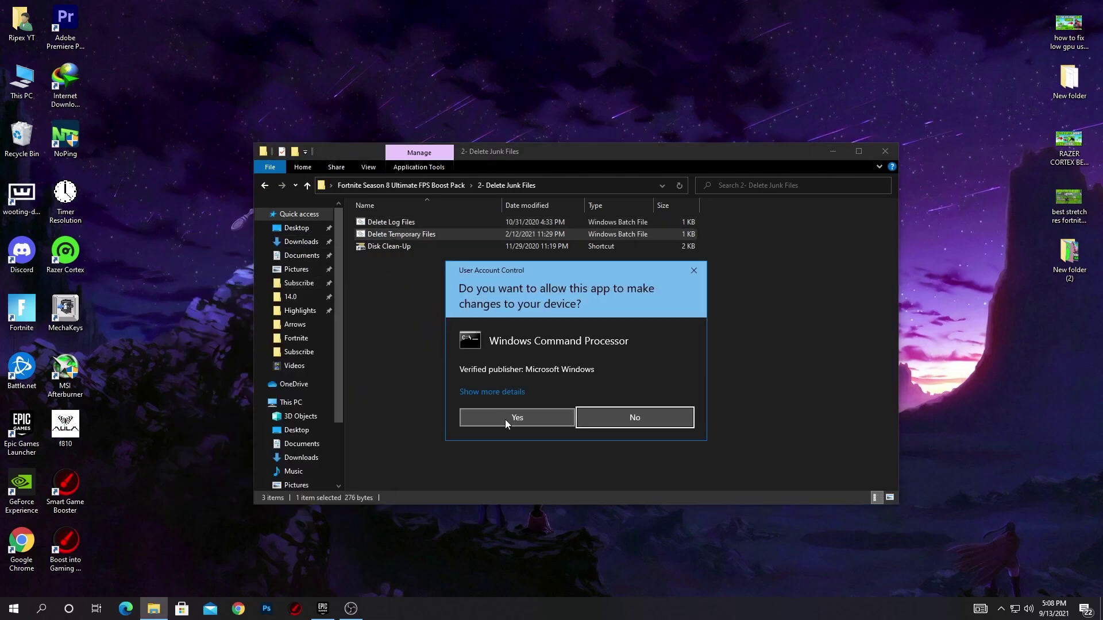
left_click(505, 419)
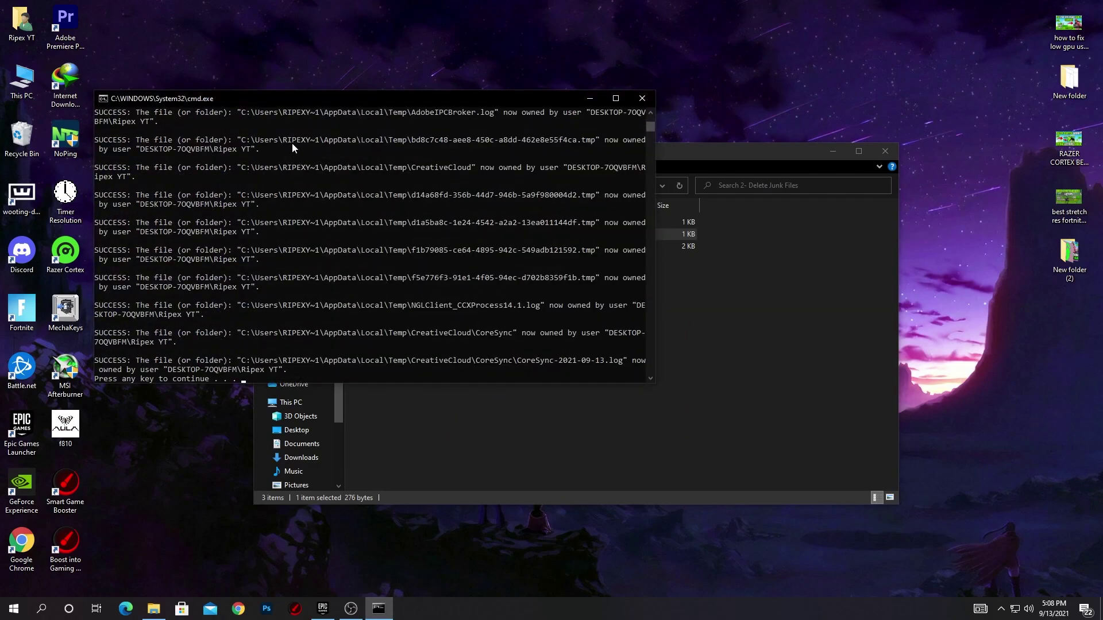
key("Return")
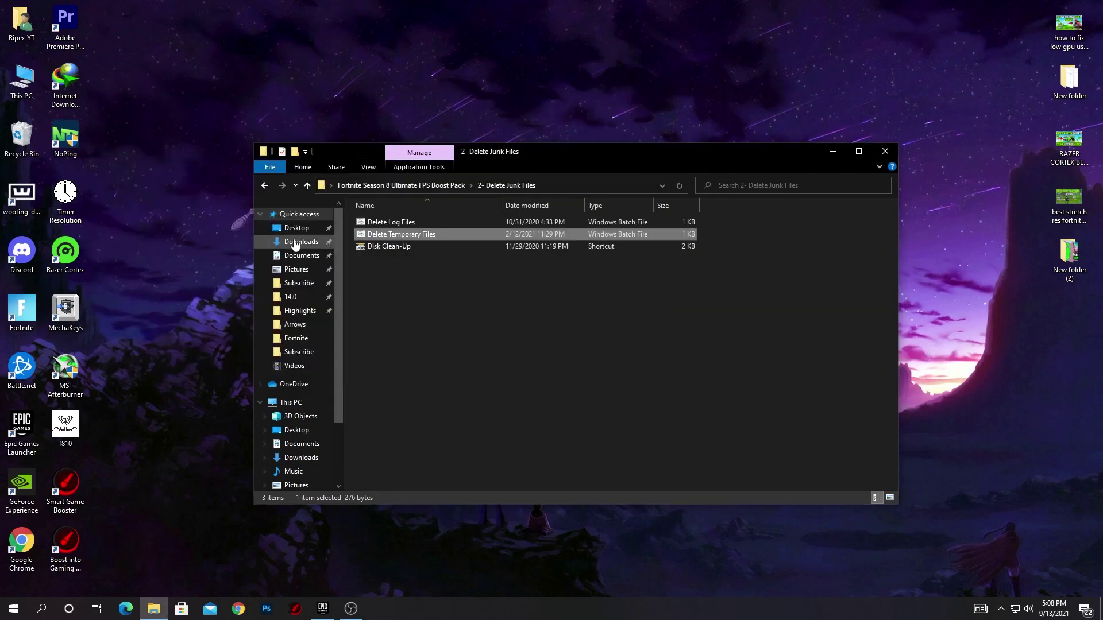
Add the Disable Power Throttling entries from the 3- Power Optimization - Laptops & Low End PC folder to the Windows registry.
left_click(353, 188)
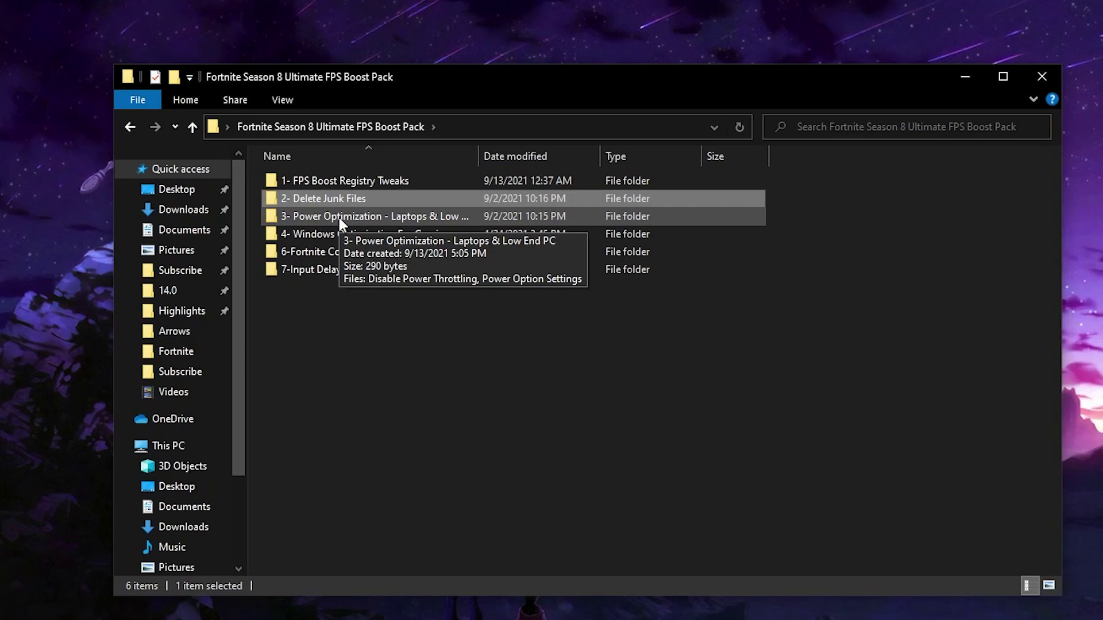
left_click(347, 216)
left_click(347, 216)
left_click(562, 325)
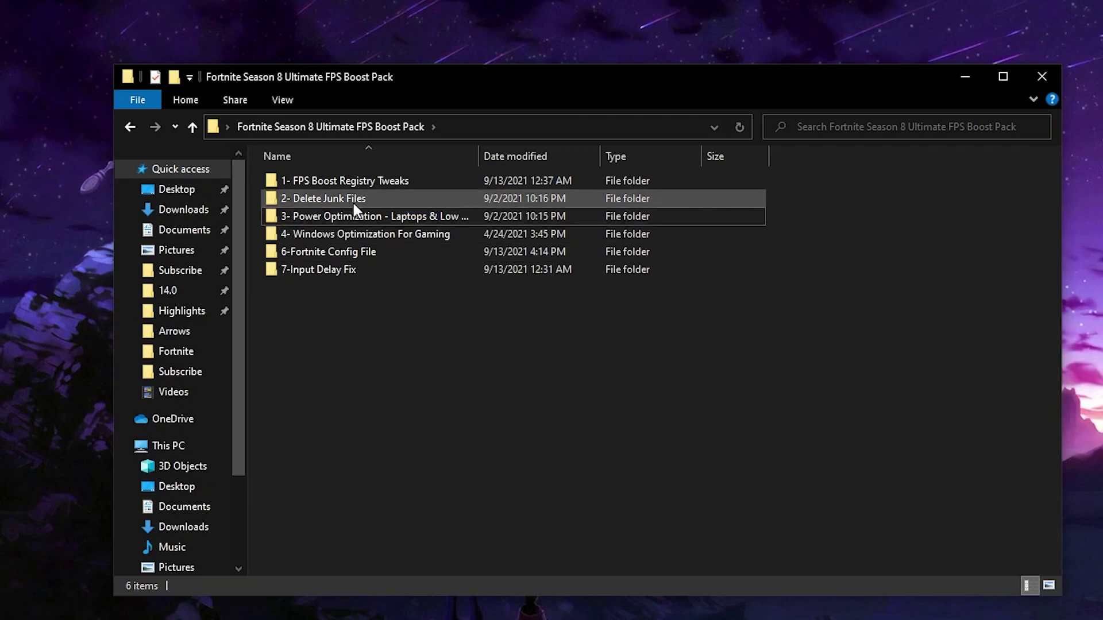
double_click(326, 221)
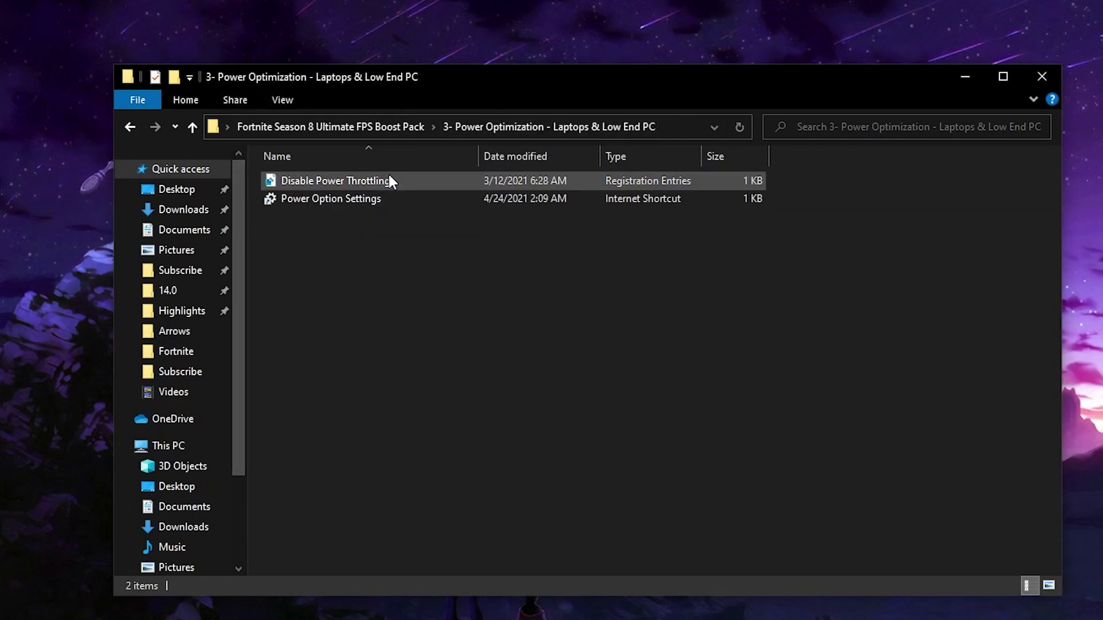
double_click(330, 179)
left_click(482, 466)
left_click(663, 326)
left_click(737, 309)
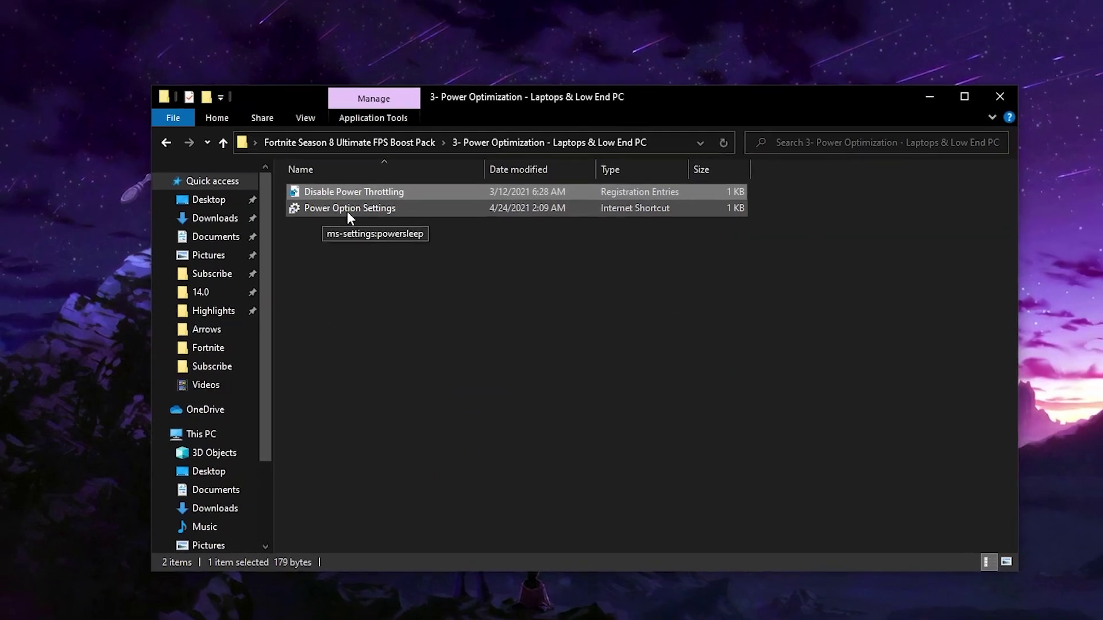
Examine the available power plans through the Power Option Settings shortcut and the additional power settings, and close both windows.
double_click(331, 199)
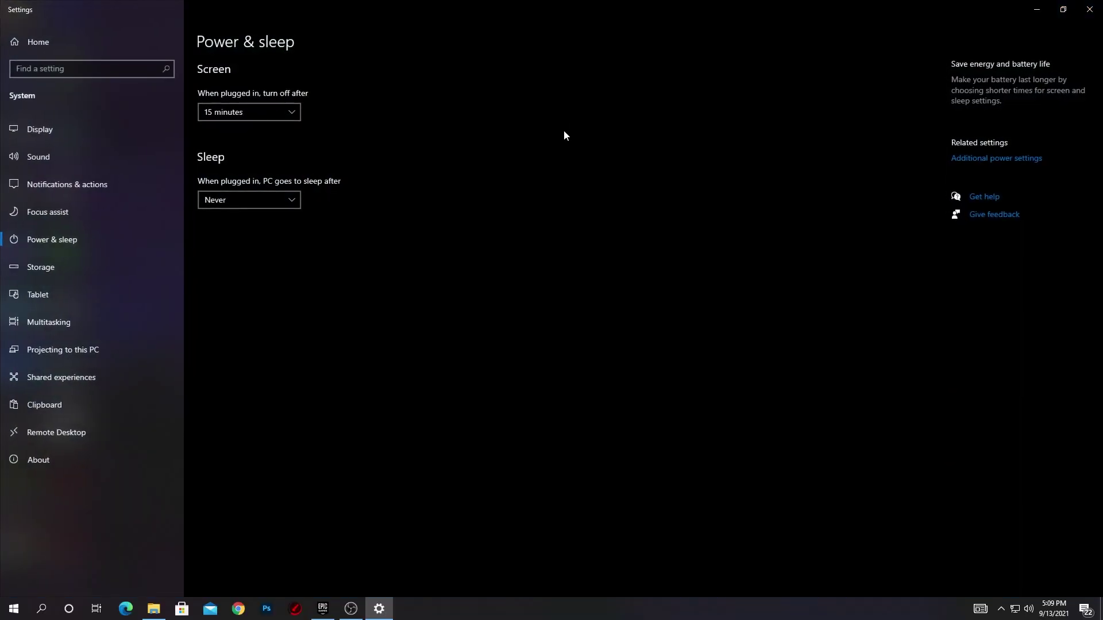
left_click(1004, 160)
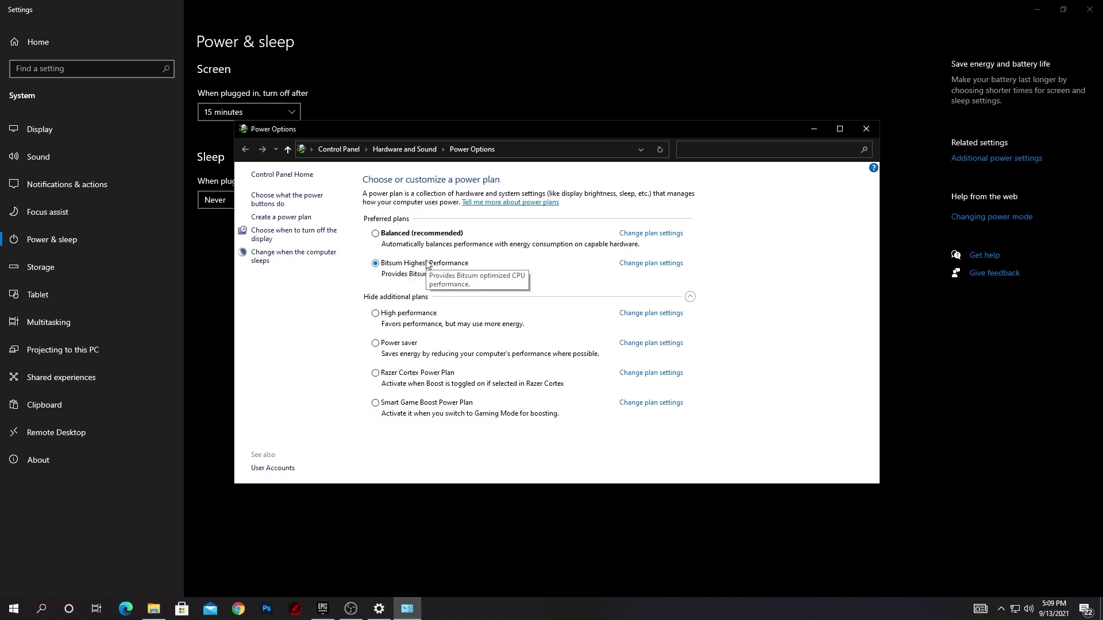
left_click(866, 129)
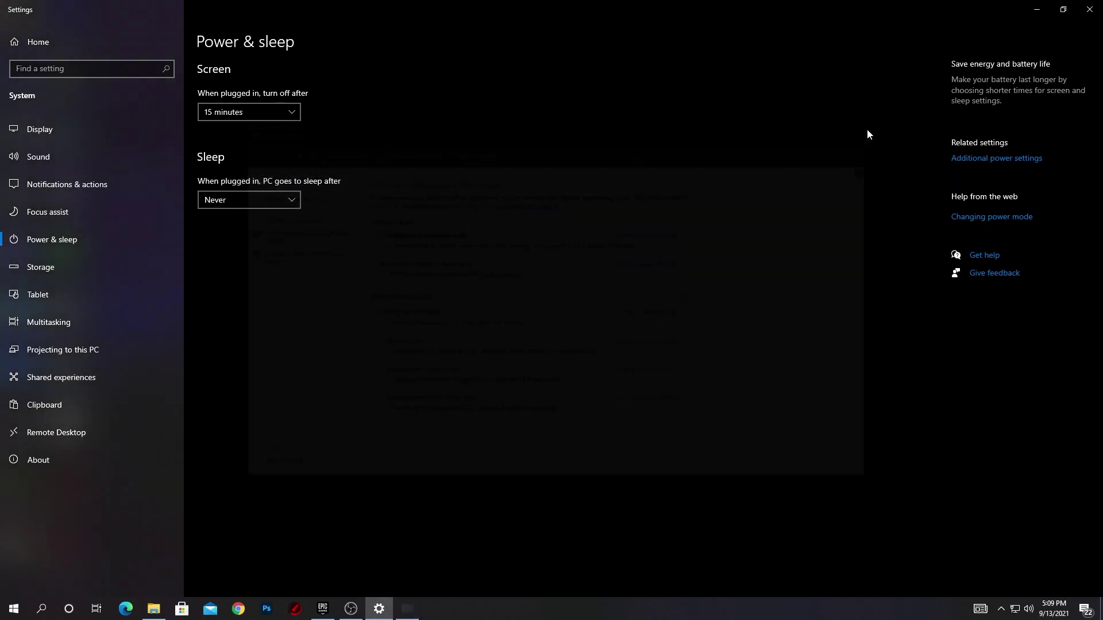
left_click(1089, 9)
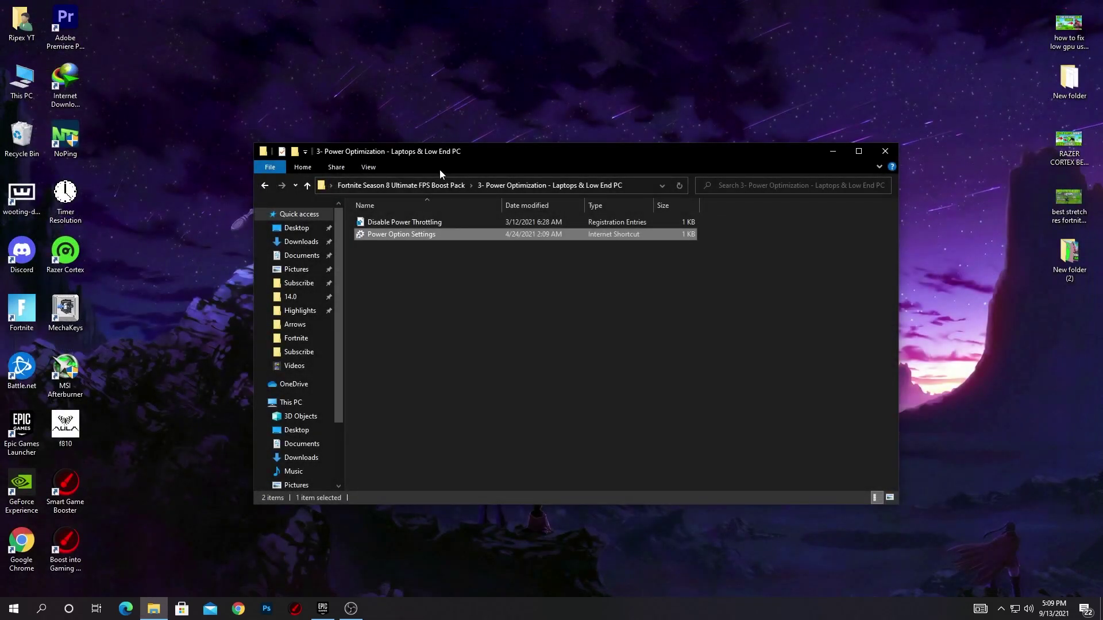
Use the Background Apps (Turn off) shortcut in the 4- Windows Optimization For Gaming folder to set "Let apps run in the background" to Off.
left_click(401, 185)
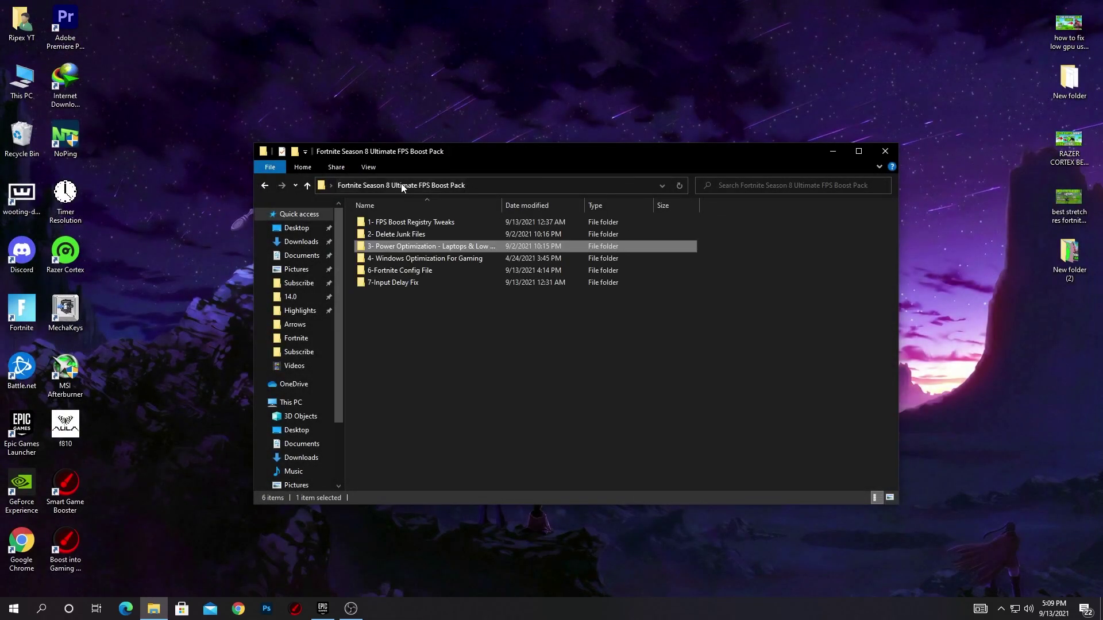
left_click(428, 257)
double_click(415, 261)
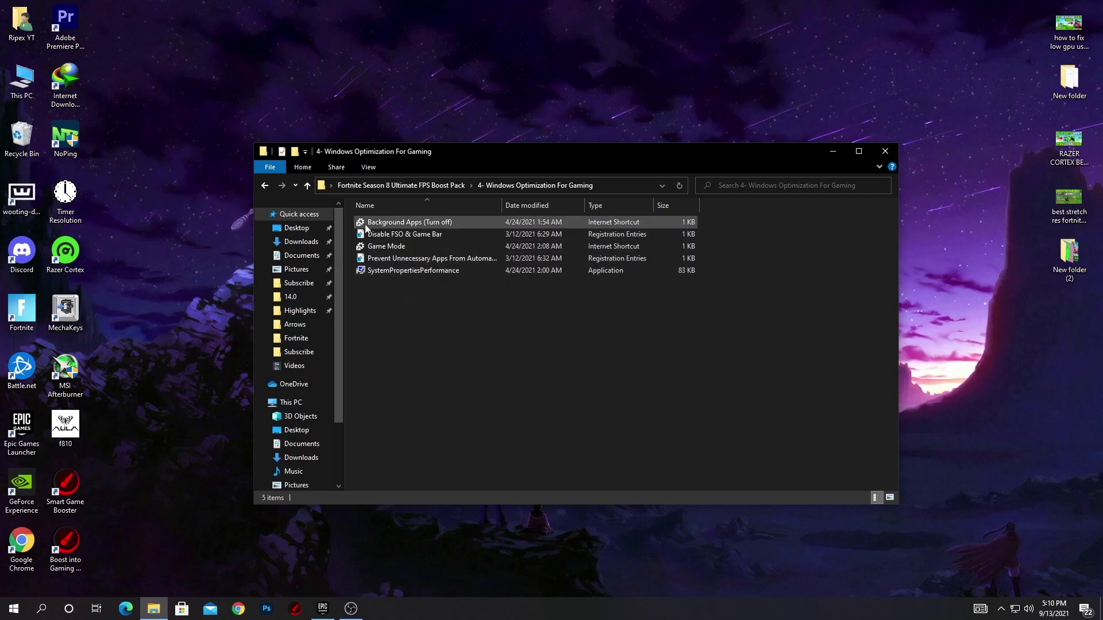
double_click(402, 226)
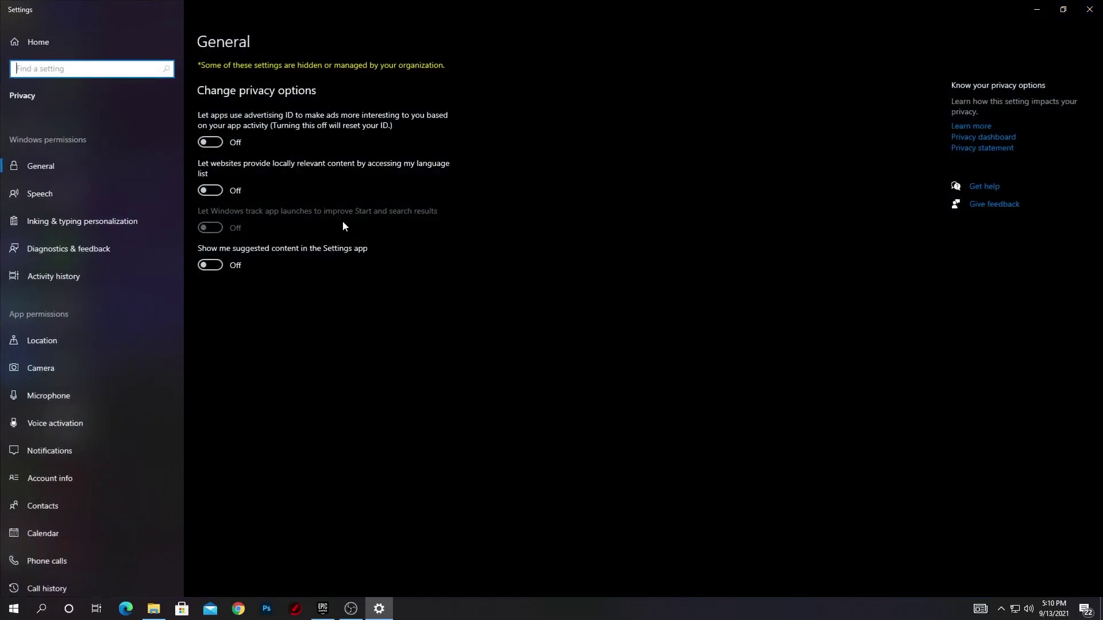
scroll(129, 302, "down", 5)
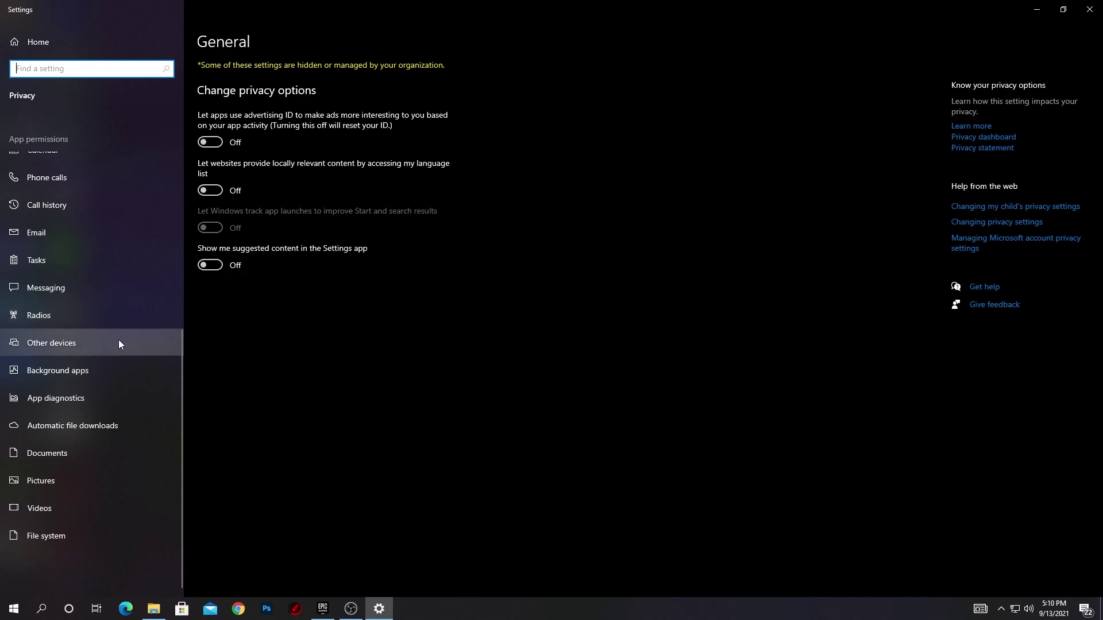
left_click(49, 363)
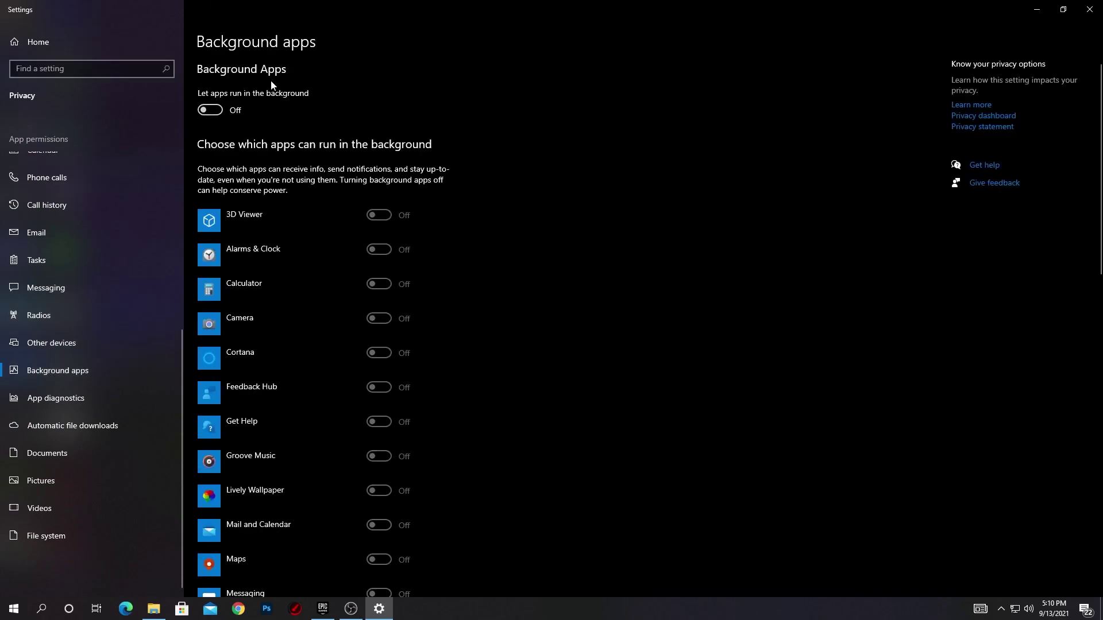
left_click(212, 110)
left_click(212, 110)
left_click(1089, 9)
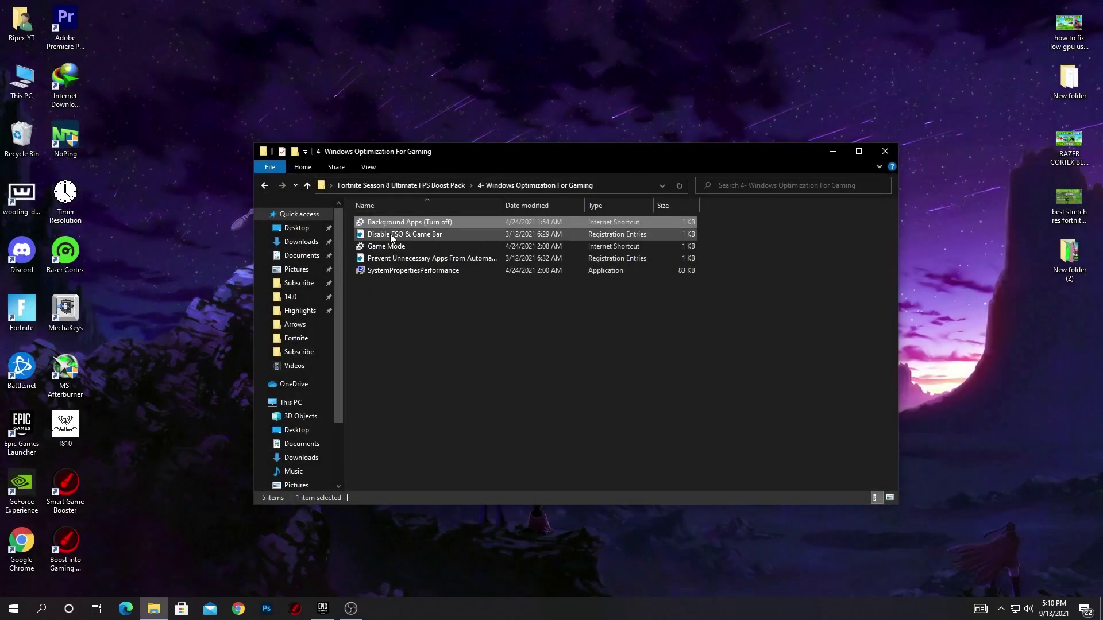
Add the Disable FSO & Game Bar registry entries to the Windows registry.
double_click(422, 237)
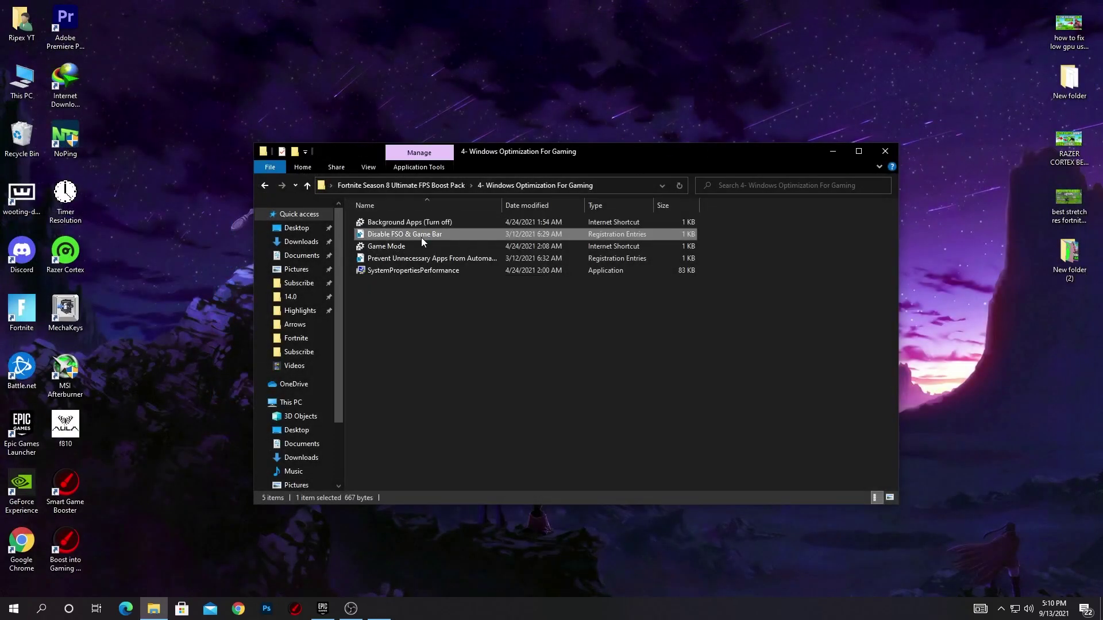
left_click(546, 416)
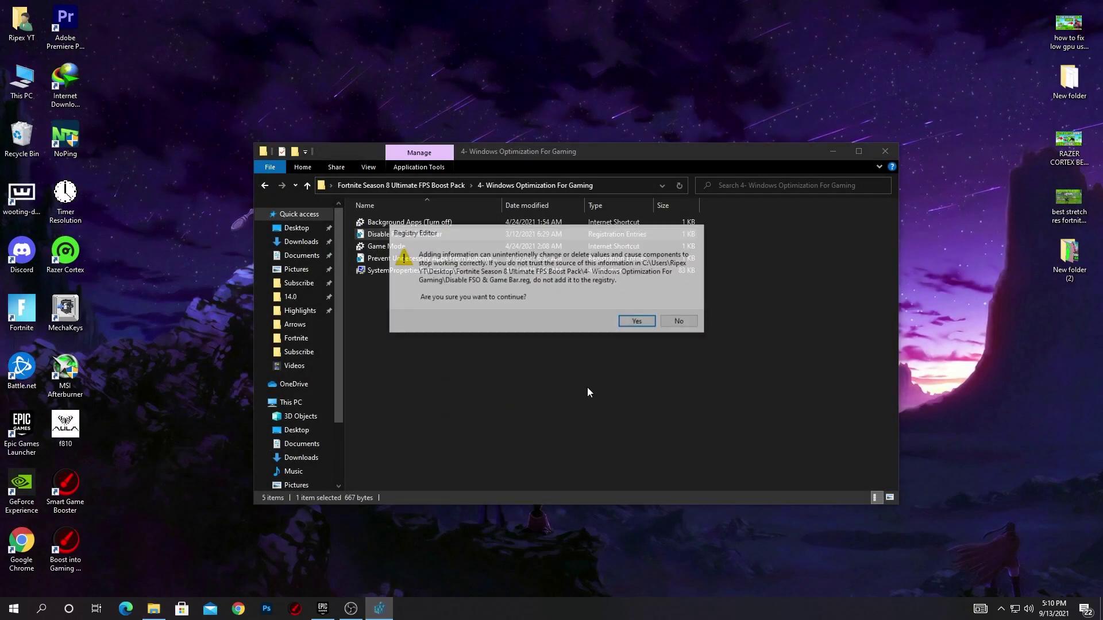
left_click(636, 321)
left_click(672, 342)
Check the Game Mode setting using the pack's Game Mode shortcut and close Settings.
double_click(380, 247)
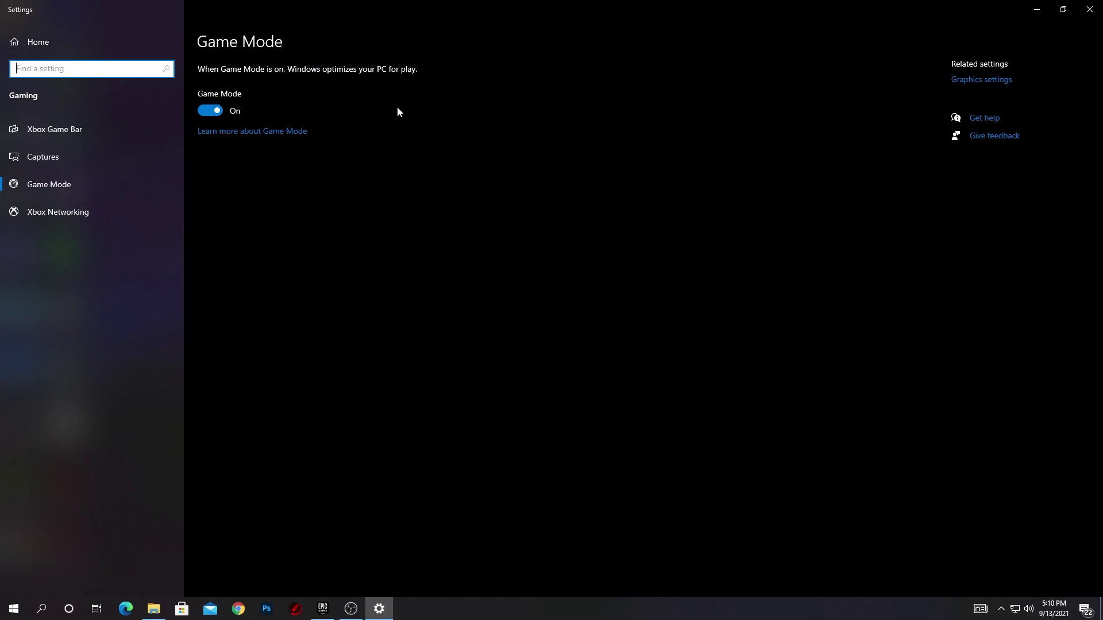
left_click(1089, 9)
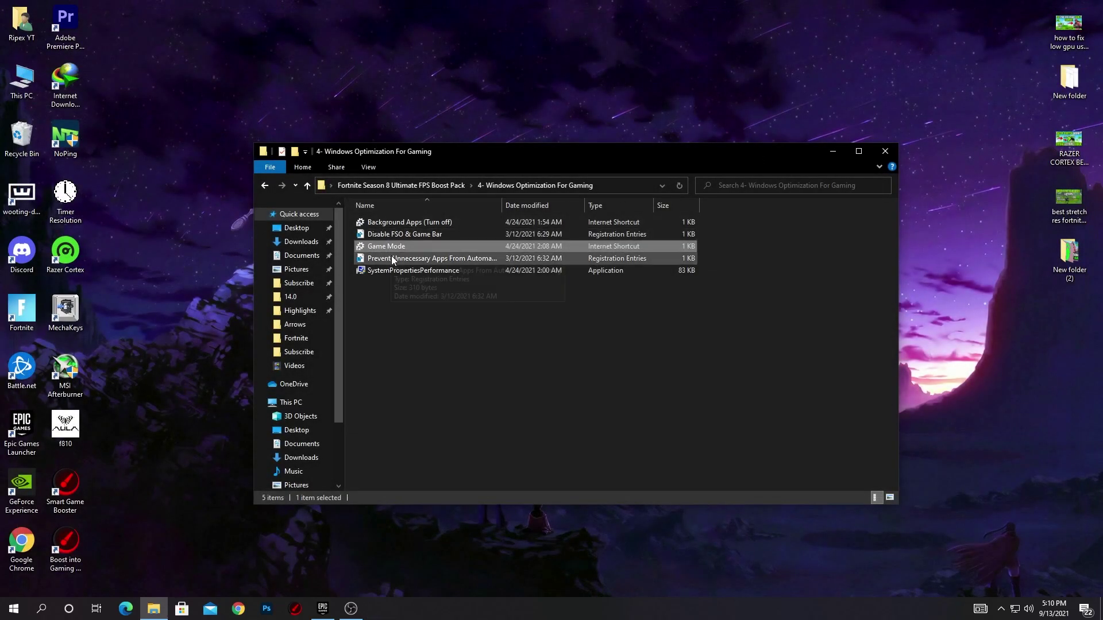
Add the registry entries that prevent unnecessary apps from running automatically to the Windows registry.
double_click(463, 262)
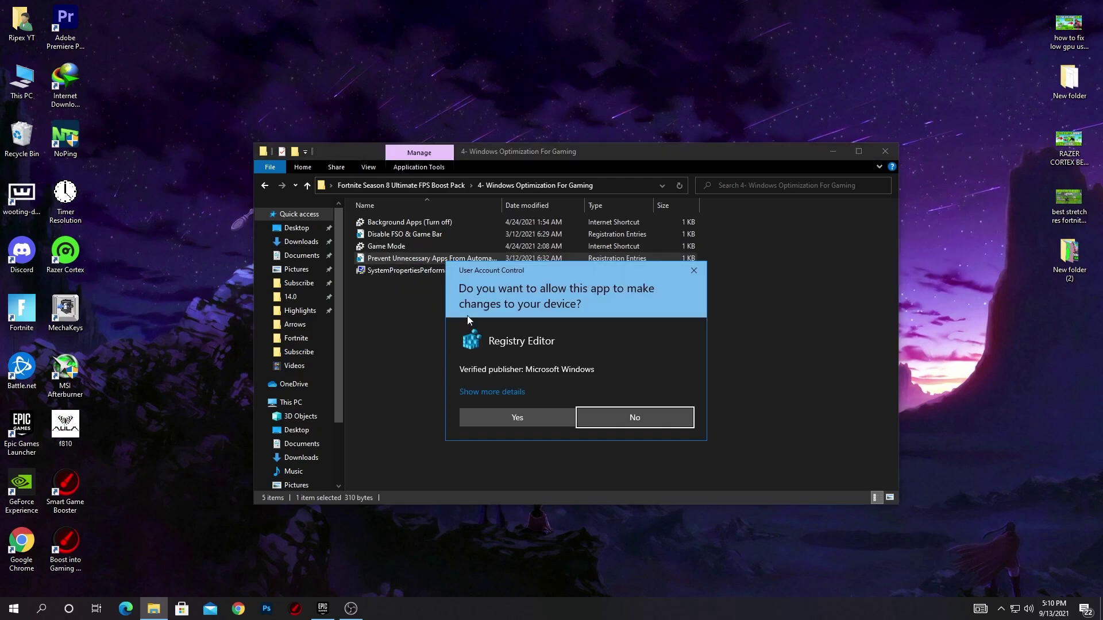
left_click(517, 418)
left_click(638, 325)
left_click(680, 312)
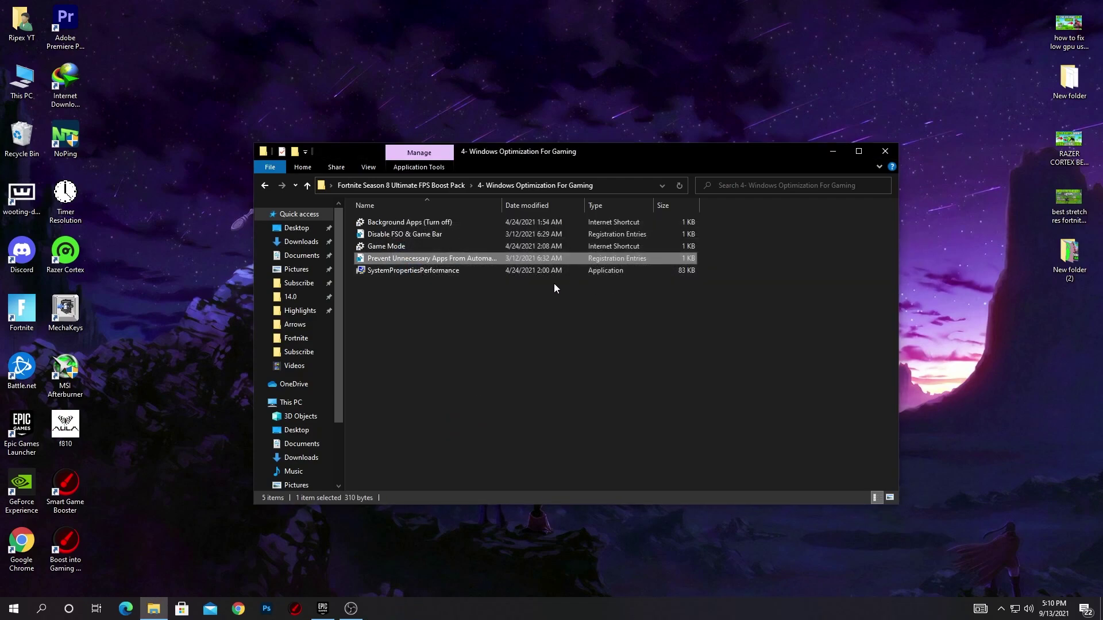
Run SystemPropertiesPerformance and apply best-performance visual effects, keeping only "Show thumbnails instead of icons" and "Smooth edges of screen fonts" enabled.
double_click(411, 270)
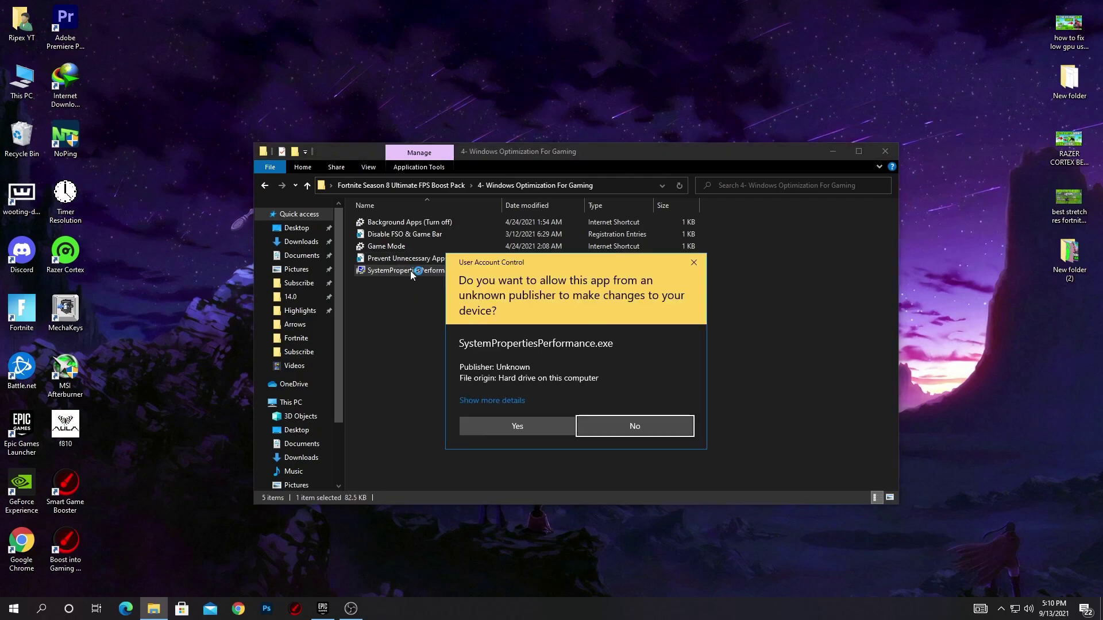
left_click(505, 426)
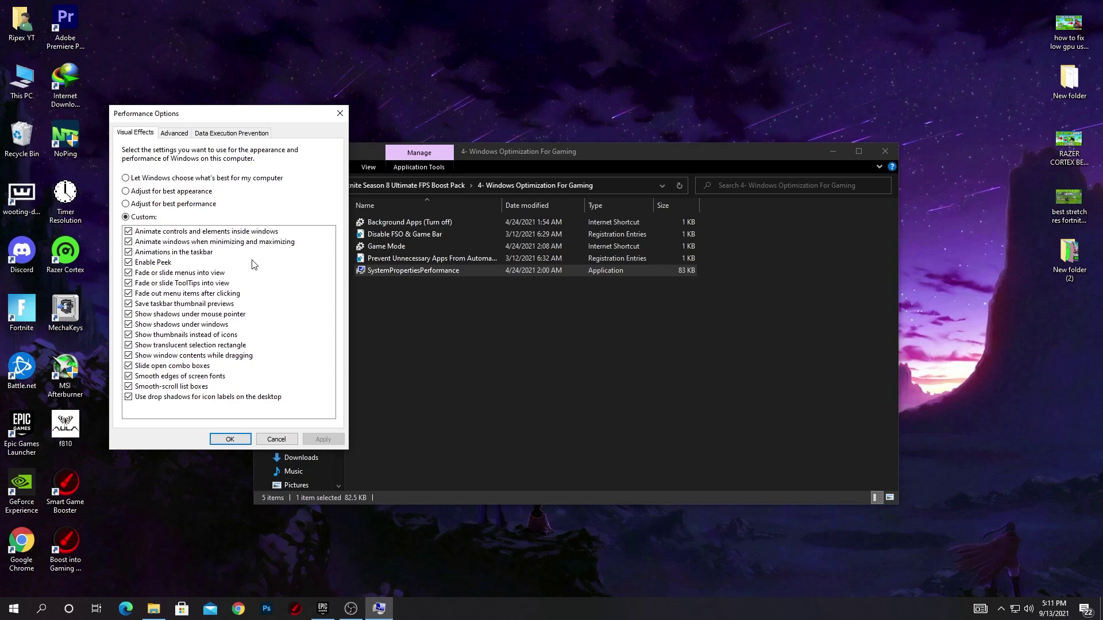
left_click(164, 205)
left_click(130, 338)
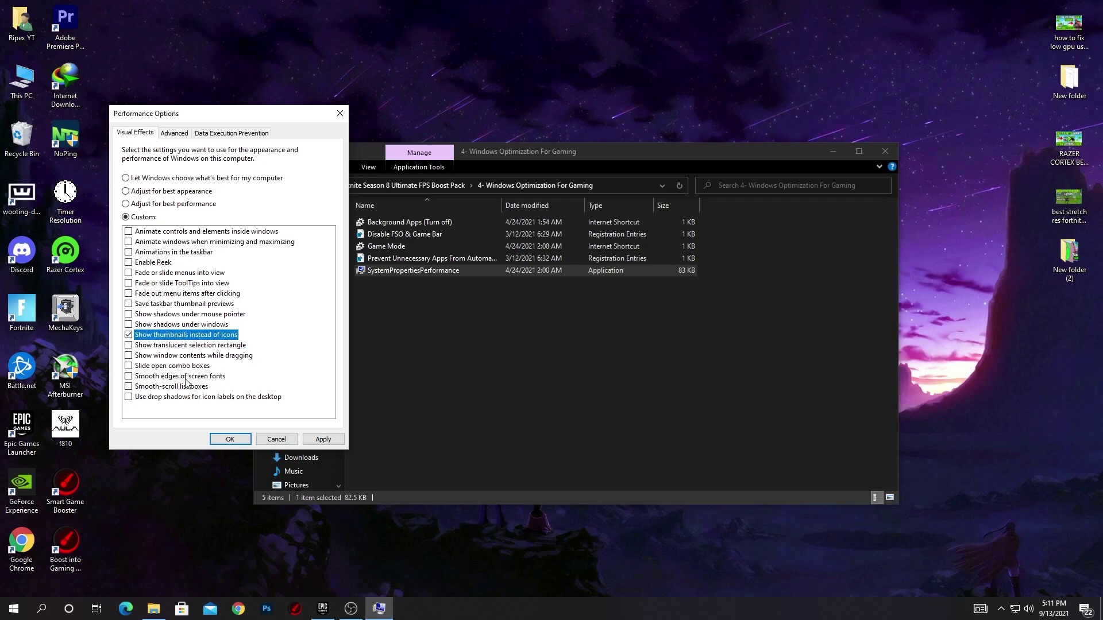
left_click(138, 377)
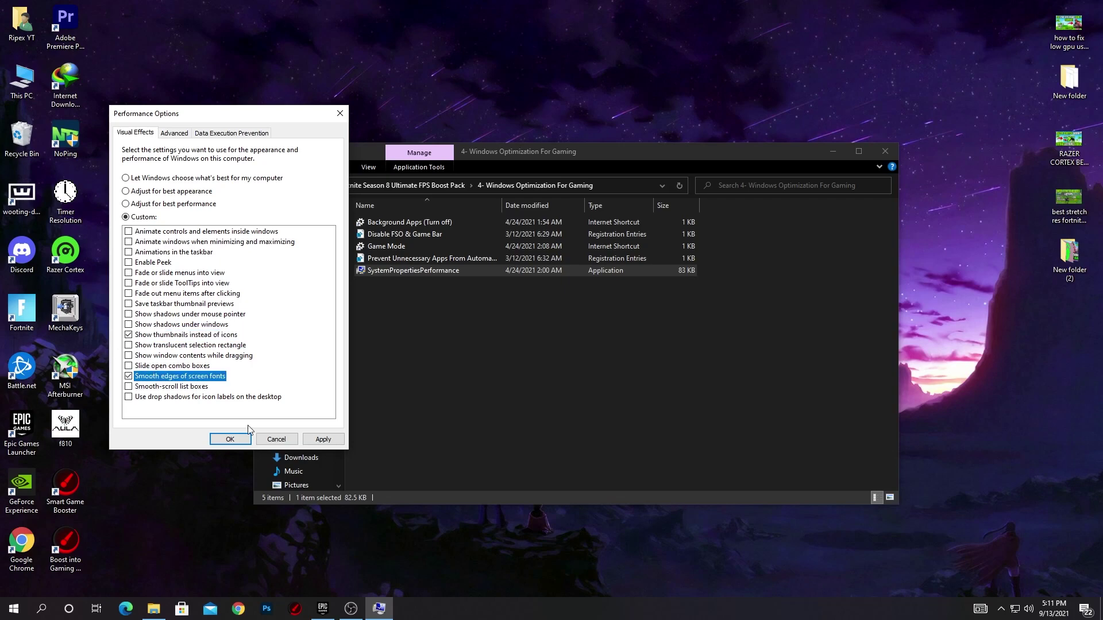
left_click(323, 439)
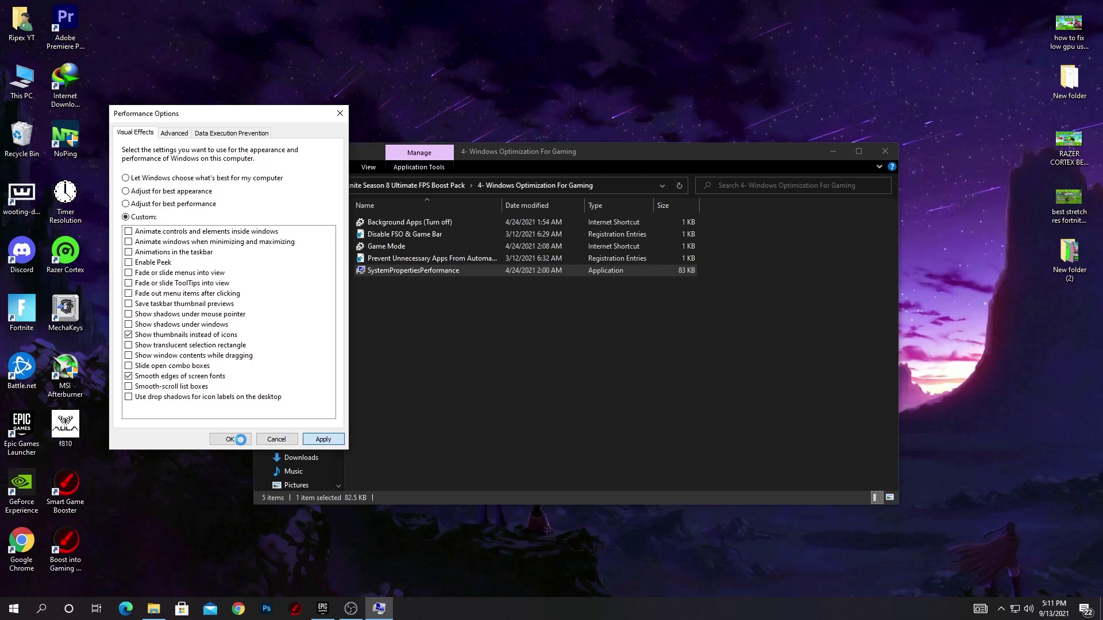
left_click(229, 440)
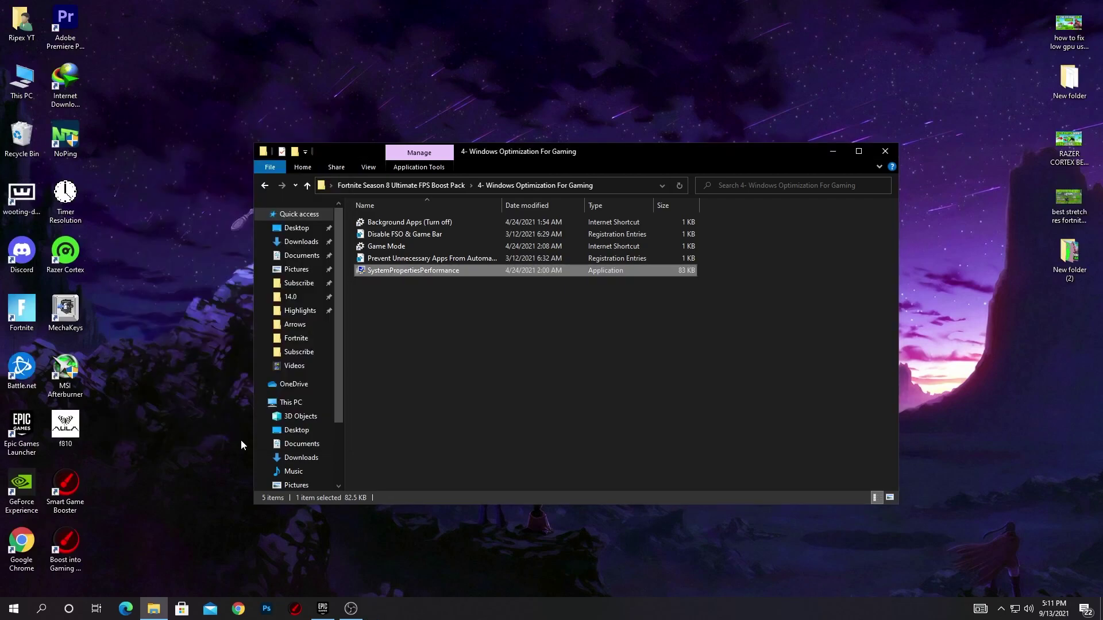
Copy the GameUserSettings file from the High End PC folder inside the pack's 6-Fortnite Config File folder.
left_click(398, 186)
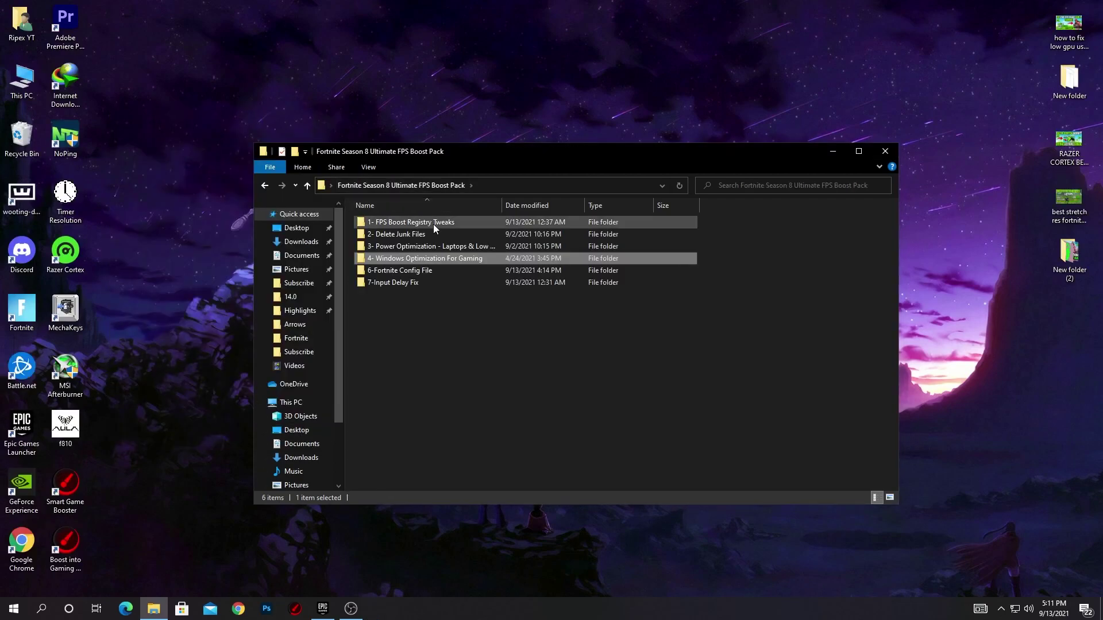
left_click(386, 275)
double_click(387, 270)
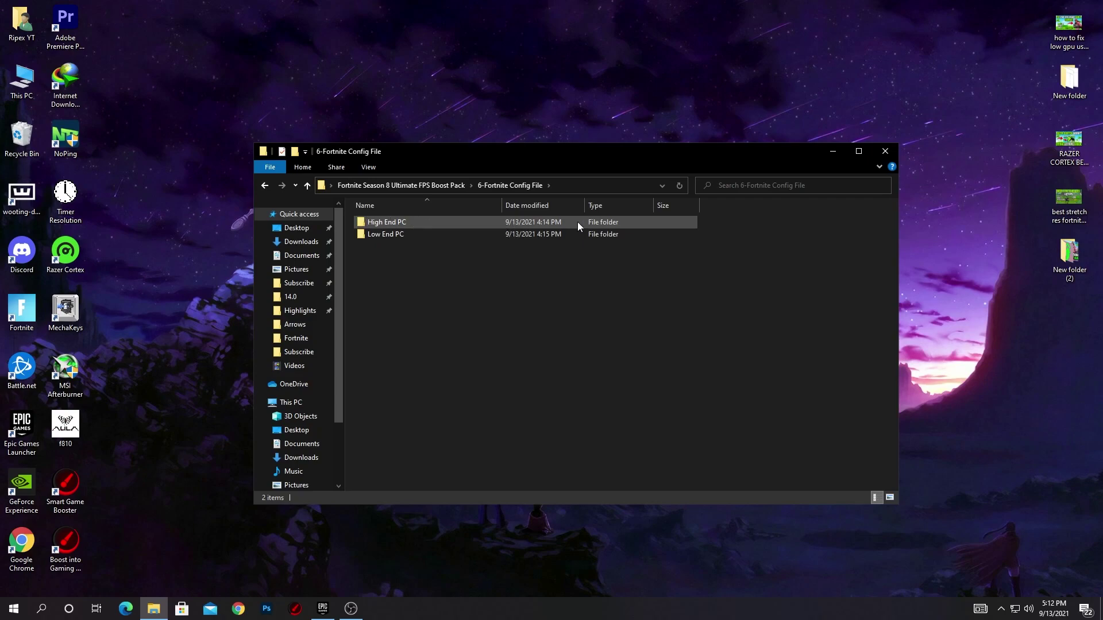
double_click(523, 221)
right_click(388, 219)
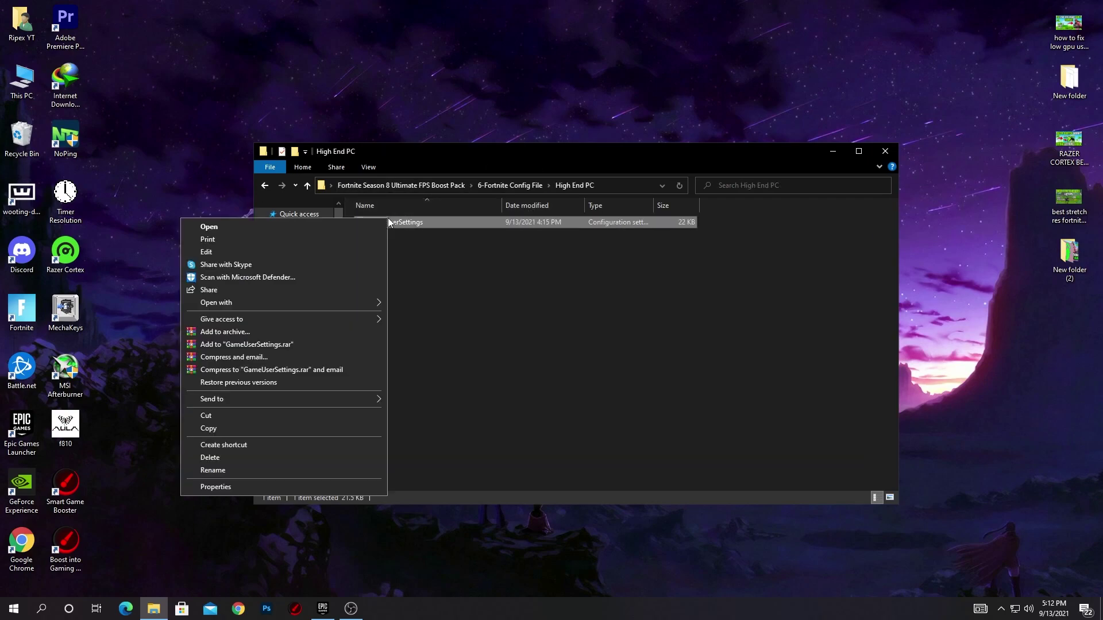
left_click(220, 433)
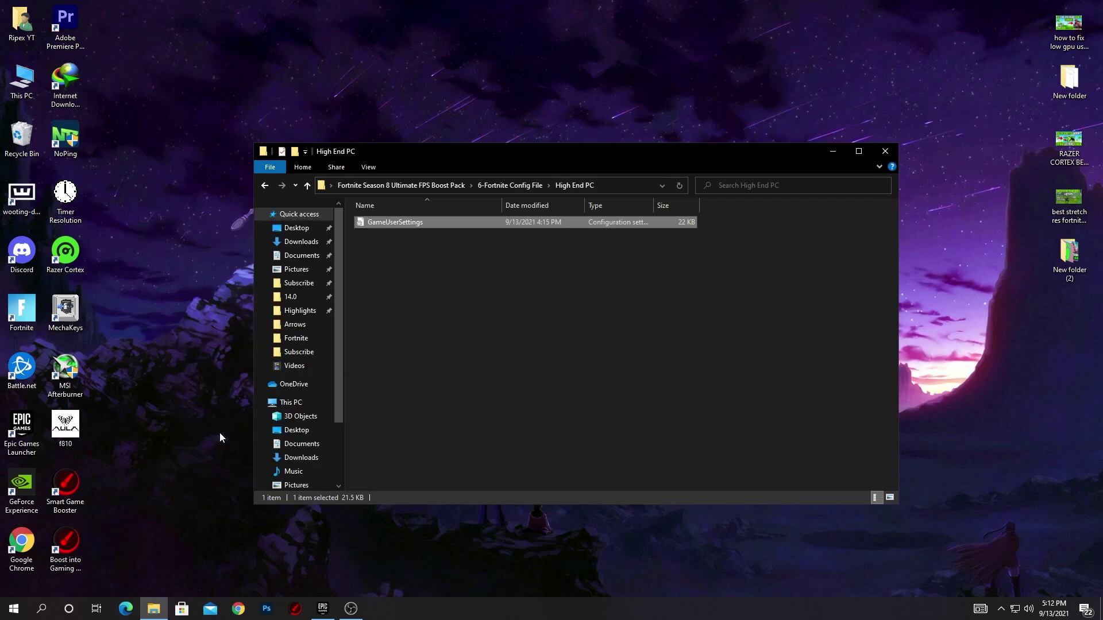
Open the APPDATA folder through Run and go to Local > FortniteGame > Saved > Config > WindowsClient.
left_click(41, 613)
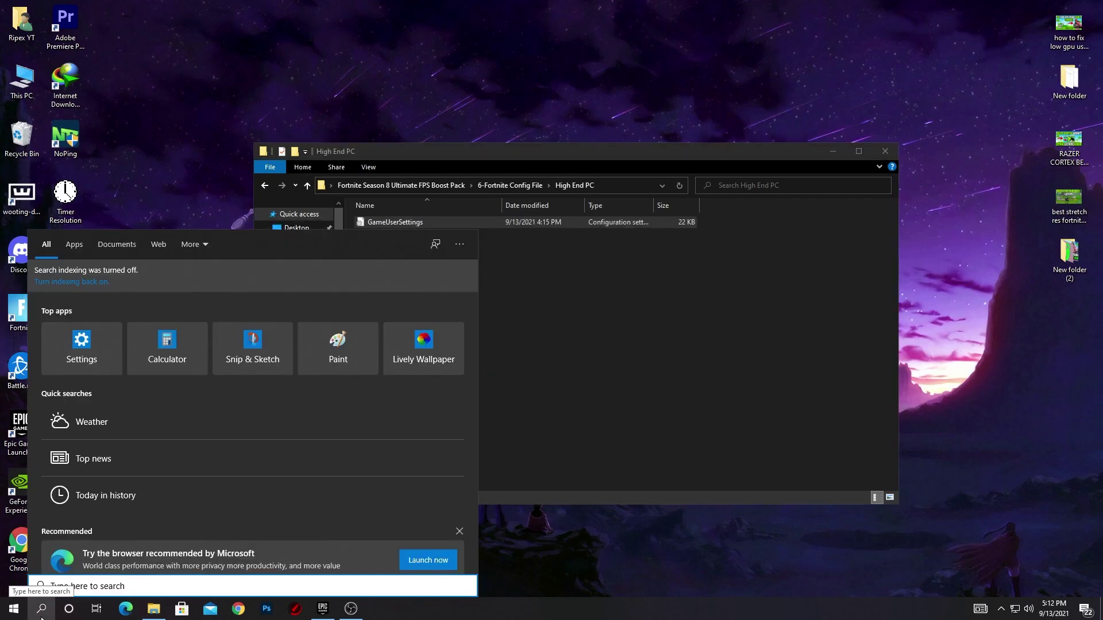
type("run")
key("Return")
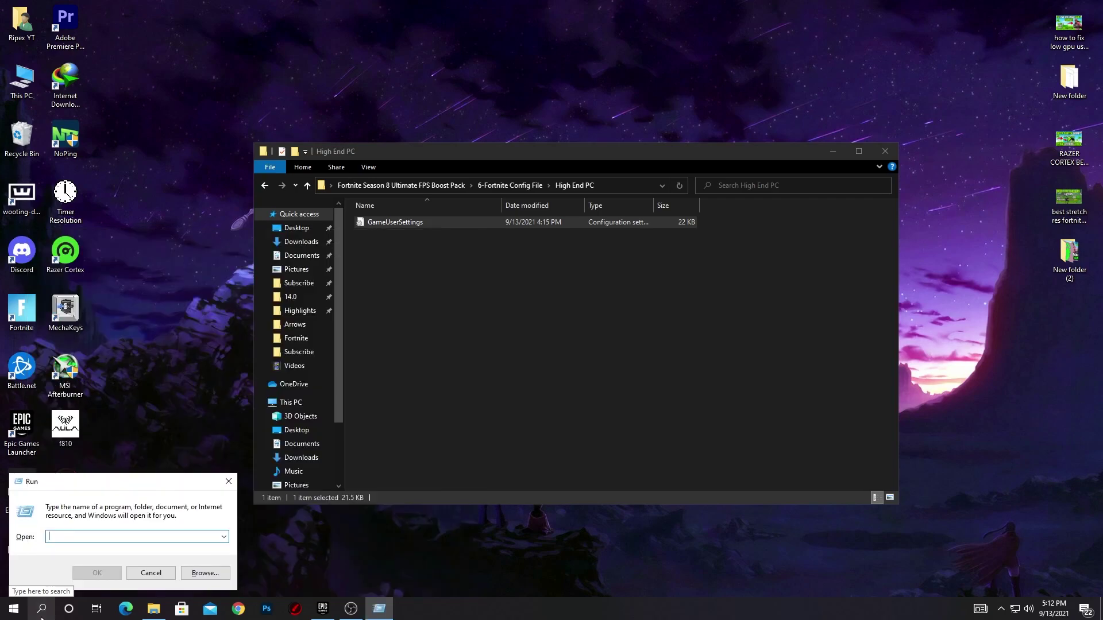
type("APPDATA")
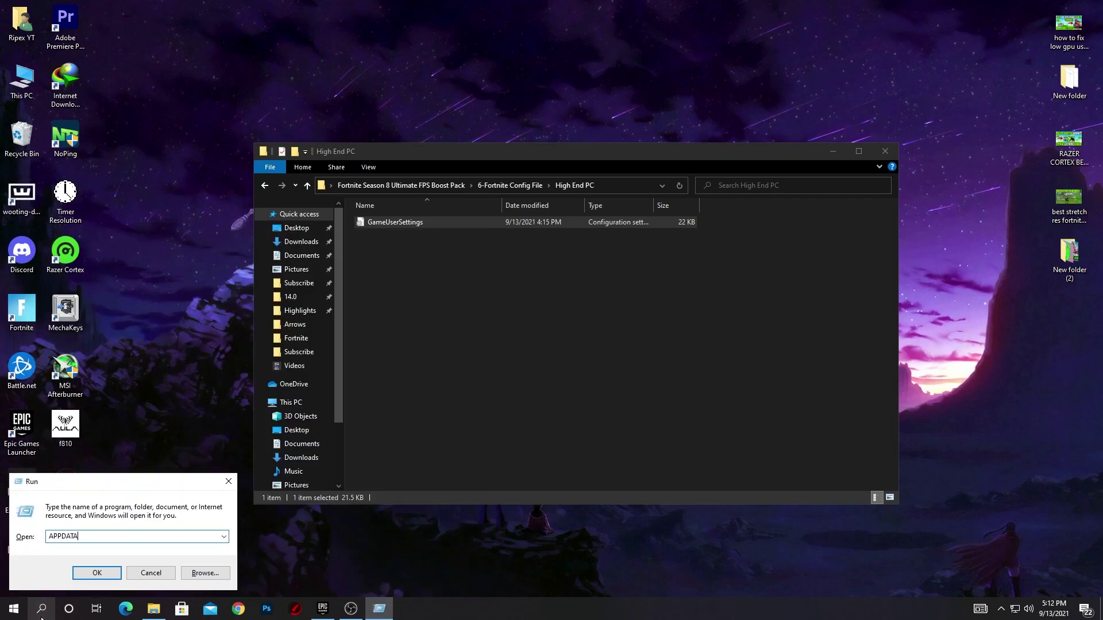
key("Return")
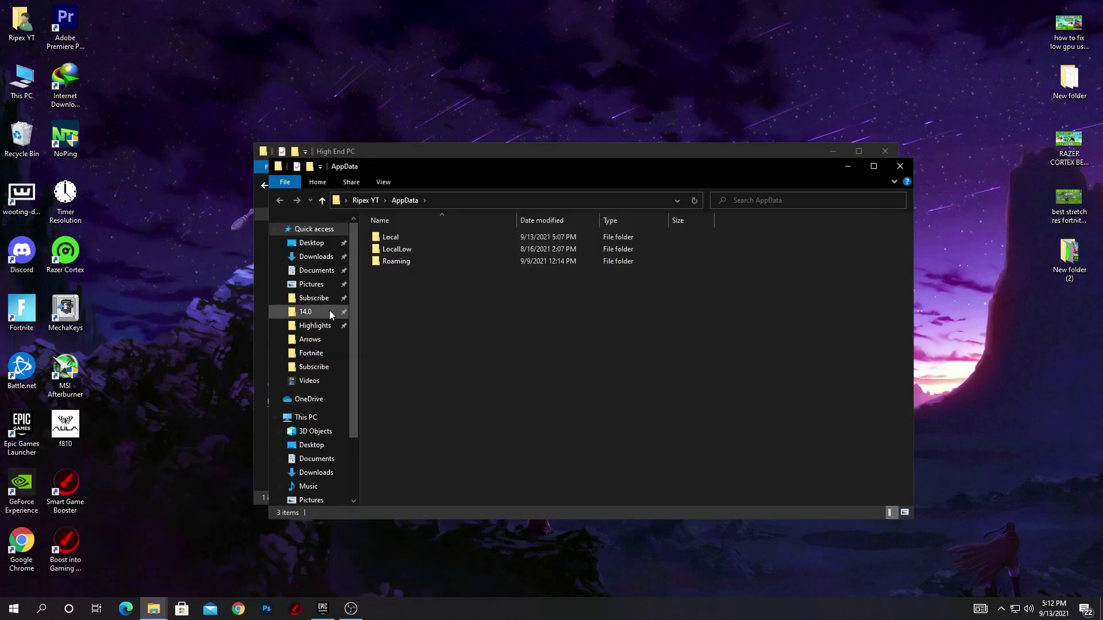
double_click(412, 235)
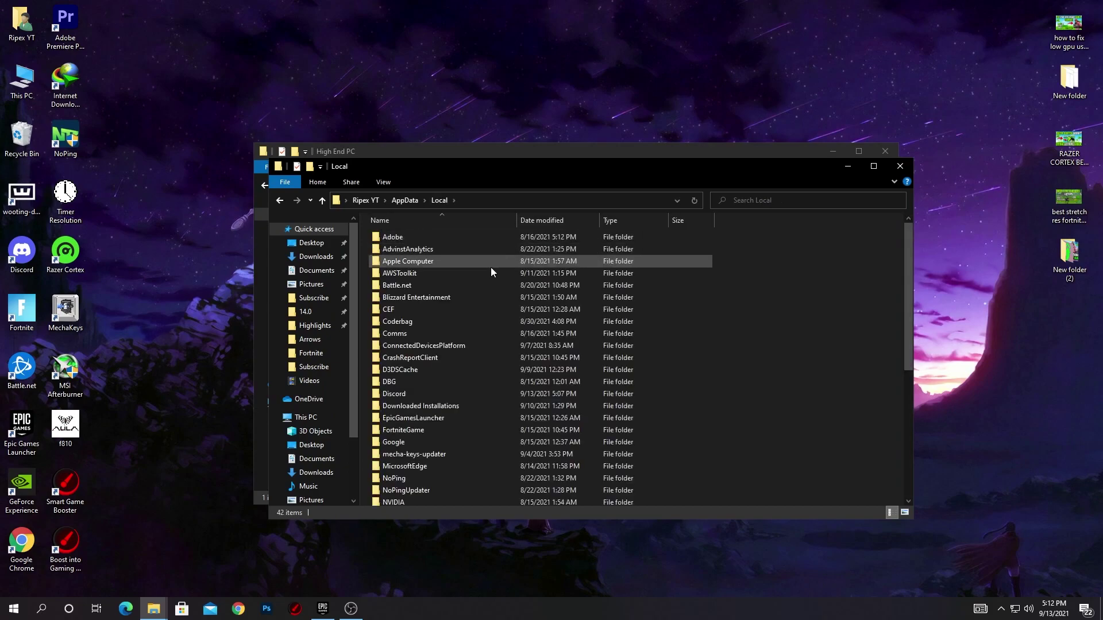
double_click(411, 430)
double_click(398, 240)
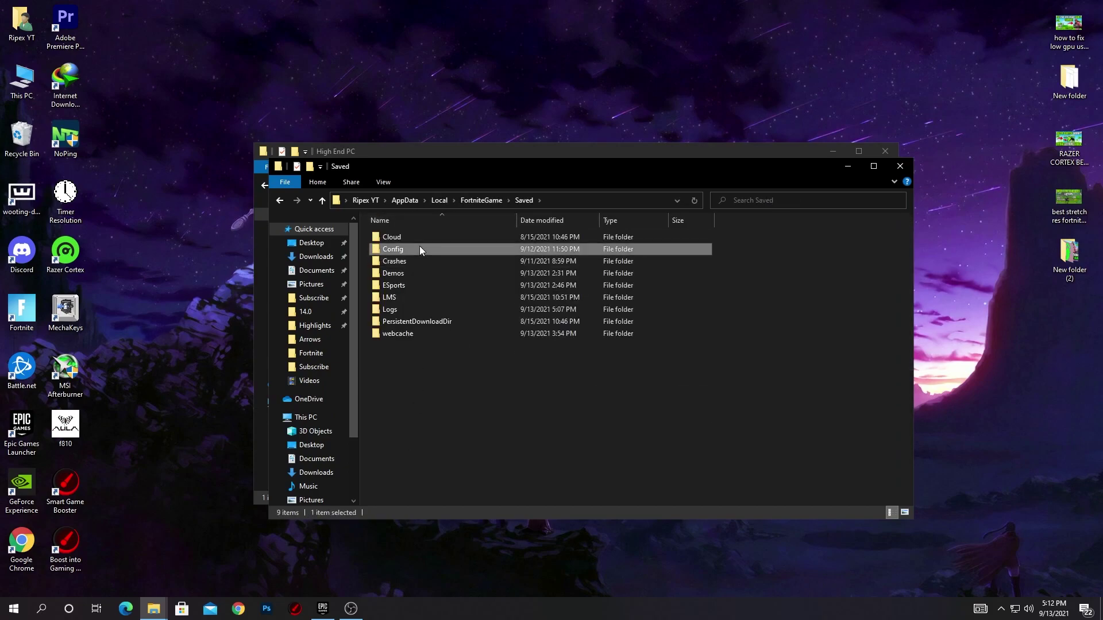
double_click(419, 247)
double_click(430, 247)
Paste the copied GameUserSettings file into WindowsClient, replacing the existing file, and close that folder window.
right_click(480, 290)
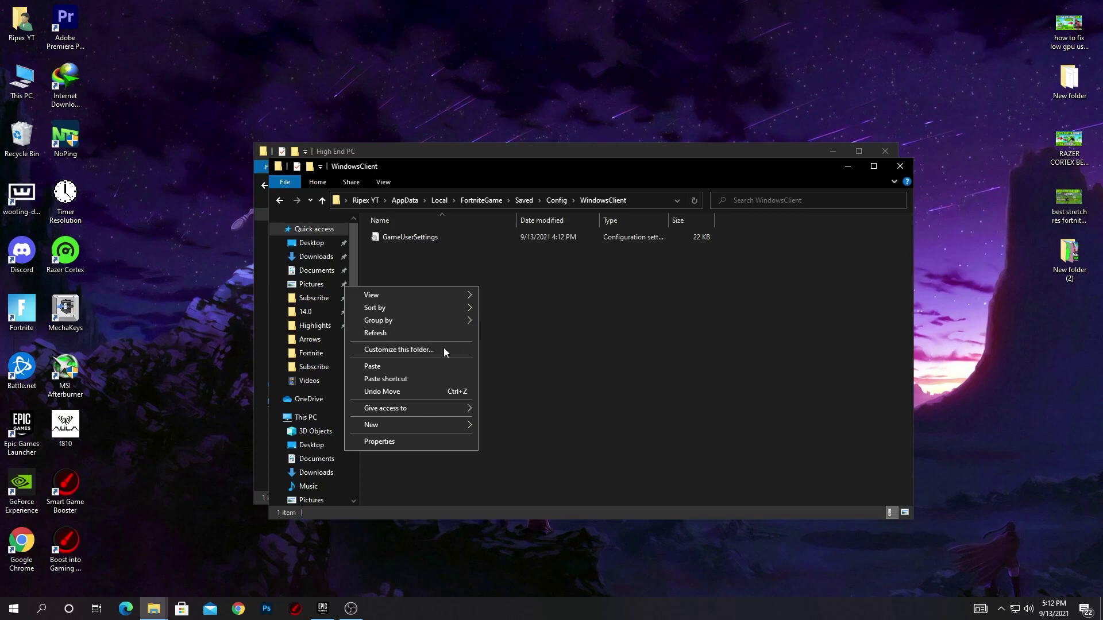
left_click(394, 363)
left_click(507, 228)
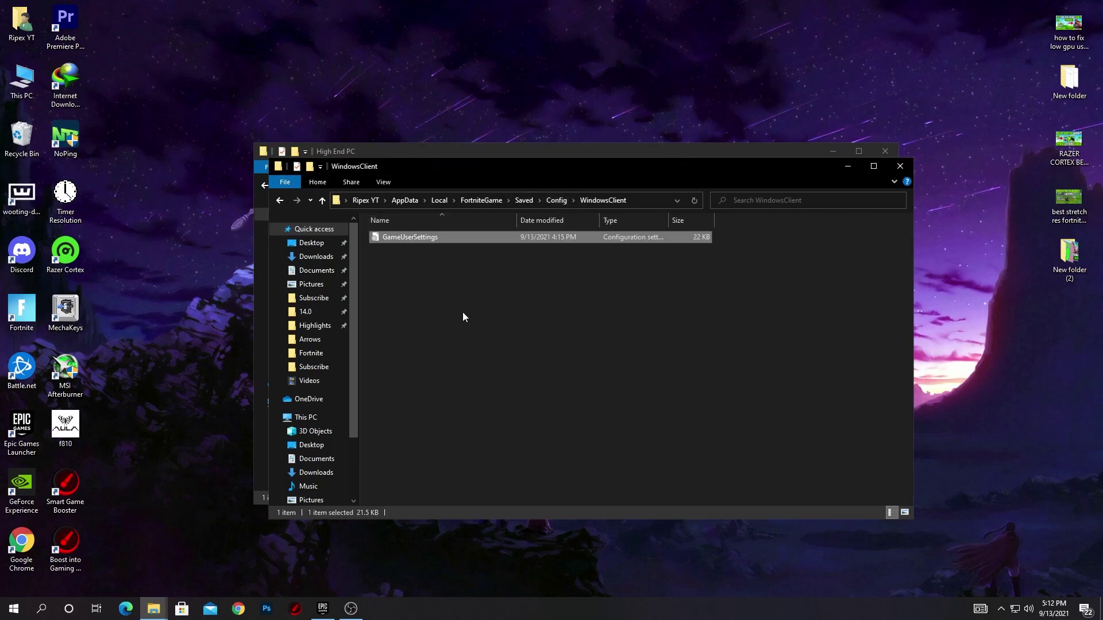
left_click(900, 166)
Add the "1 - keyboard Optimization" entries from 7-Input Delay Fix > 1-KEYBOARD DELAY FIX to the Windows registry.
left_click(407, 185)
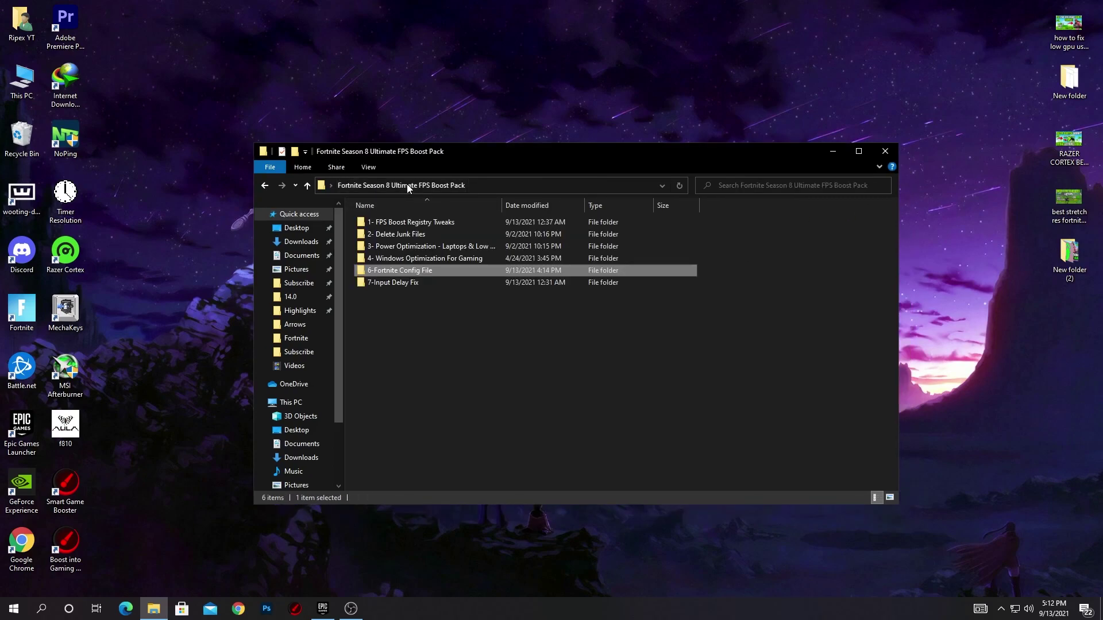
double_click(378, 286)
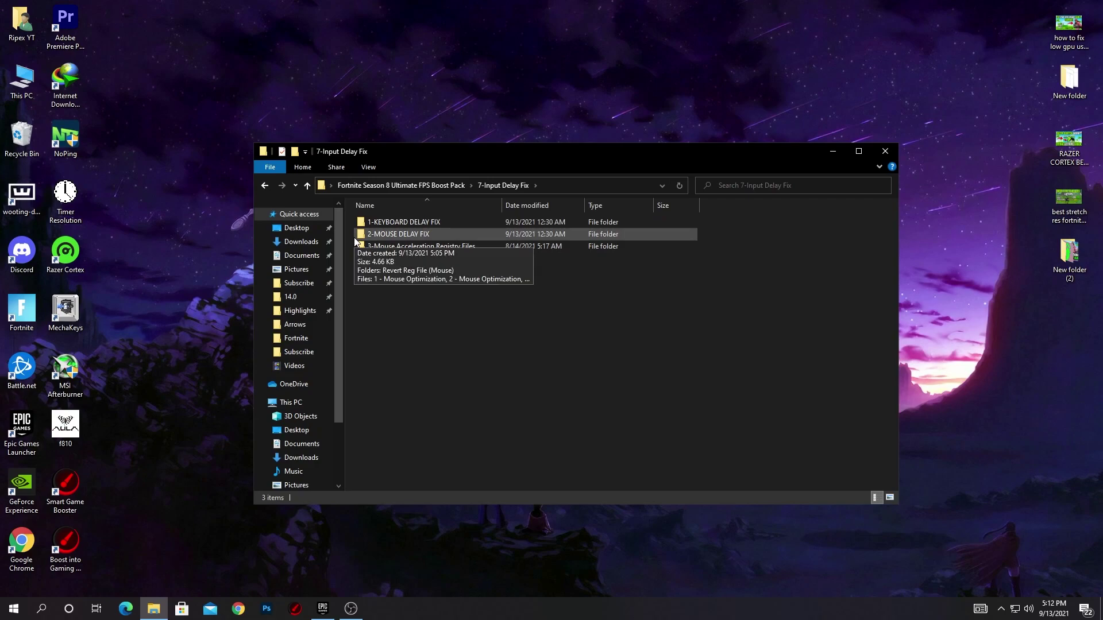
left_click(385, 224)
double_click(429, 223)
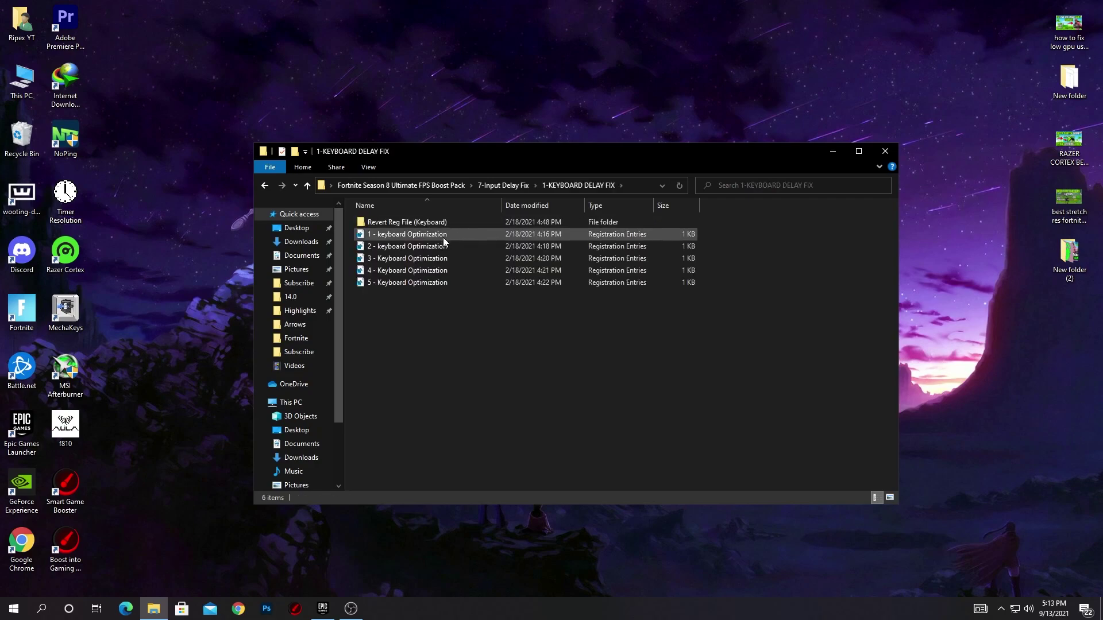
left_click_drag(412, 326, 666, 233)
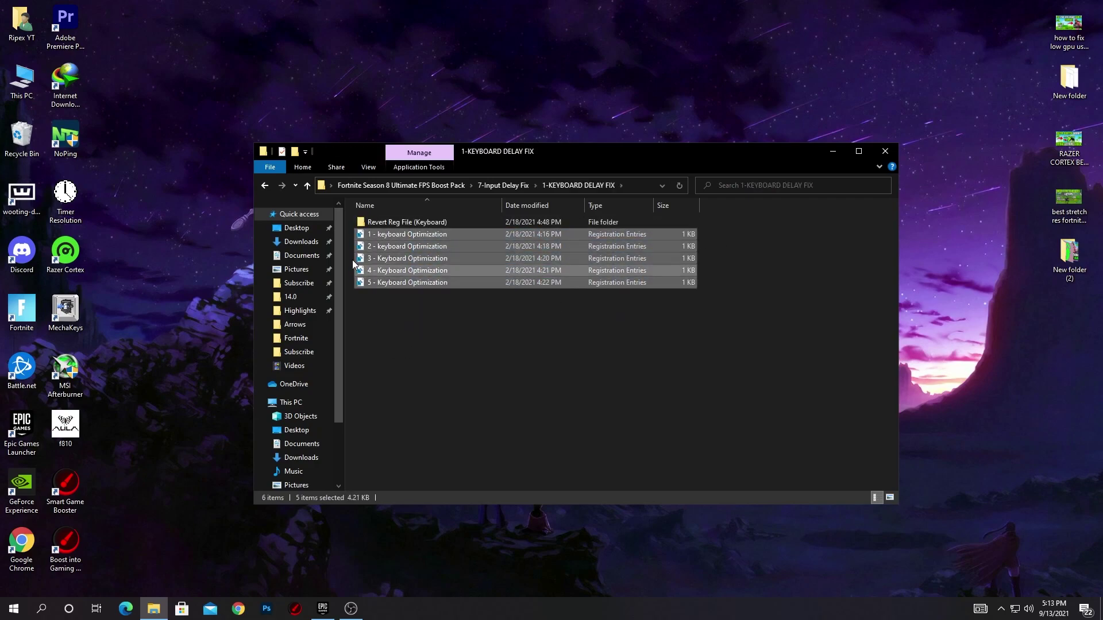
double_click(405, 234)
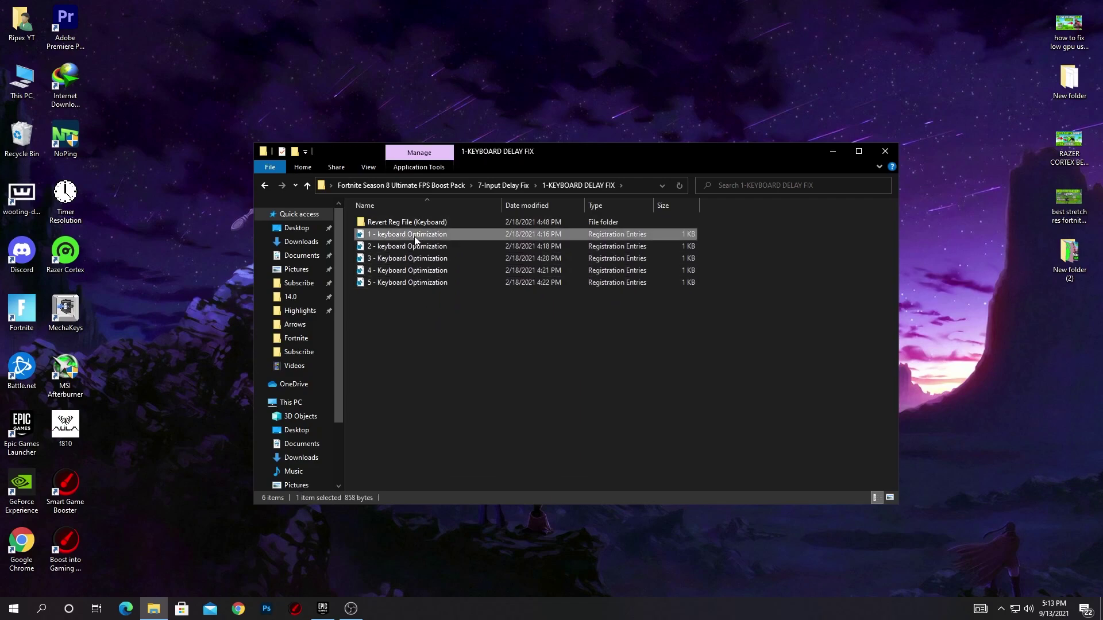
left_click(553, 419)
left_click(638, 320)
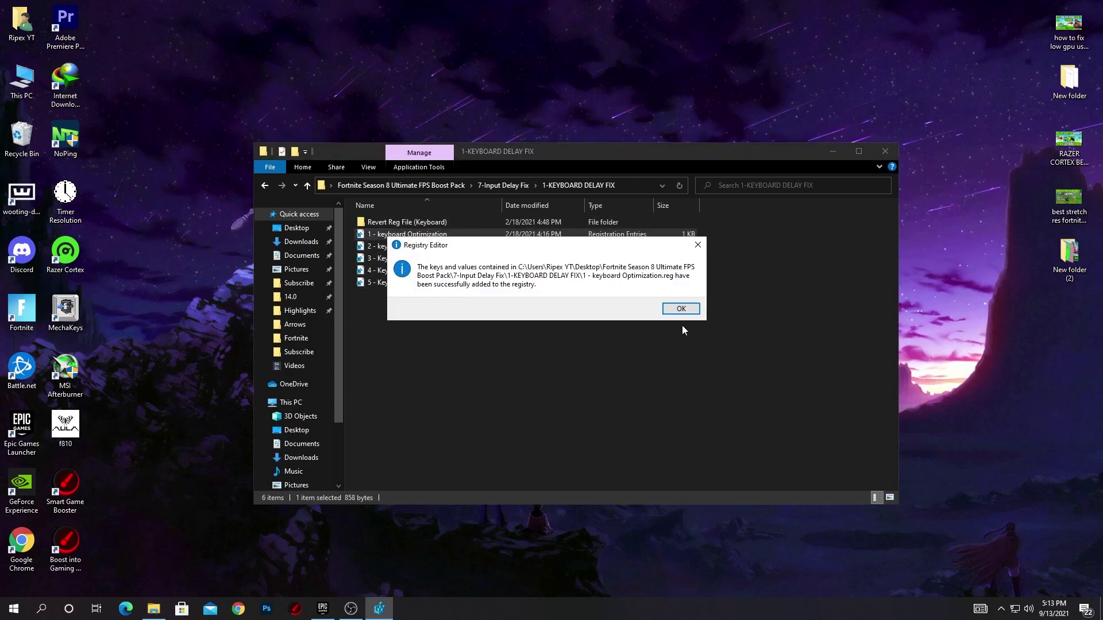
left_click(681, 307)
Add the "2 - keyboard Optimization" and "3 - Keyboard Optimization" entries to the Windows registry.
left_click(432, 248)
double_click(431, 251)
left_click(522, 347)
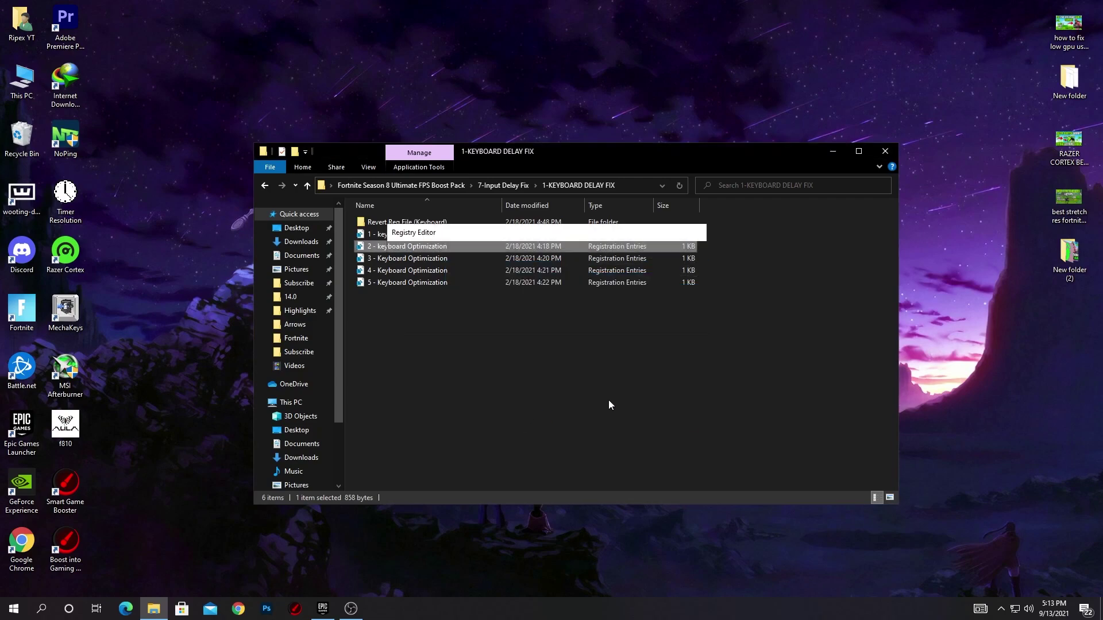
left_click(638, 320)
left_click(679, 313)
double_click(444, 259)
left_click(505, 417)
left_click(635, 320)
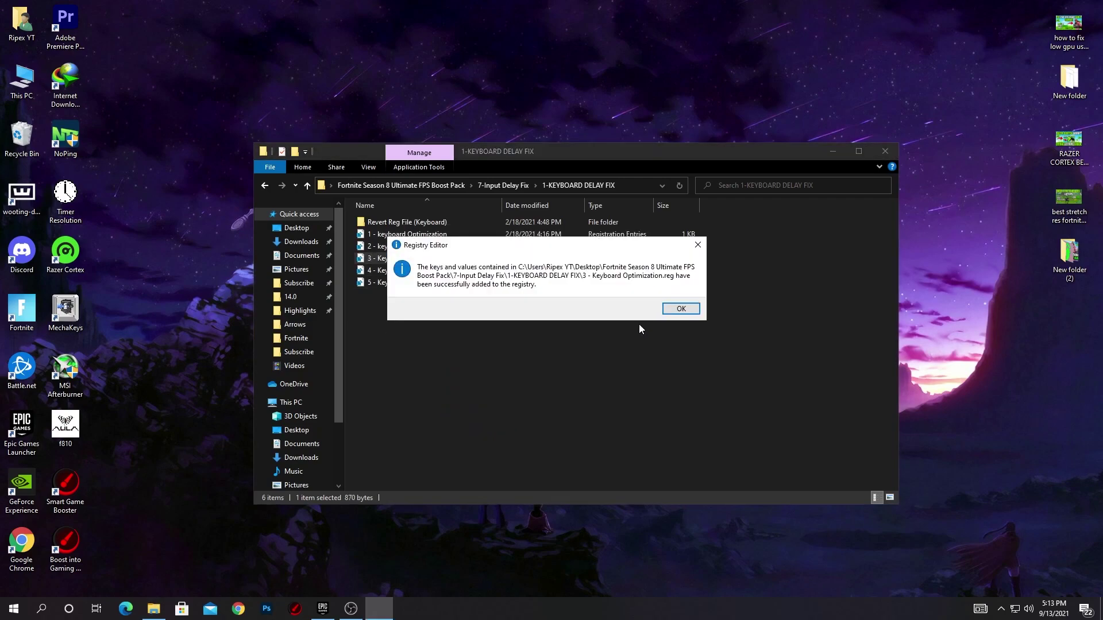
left_click(678, 311)
Add the "4 - Keyboard Optimization" and "5 - Keyboard Optimization" entries to the Windows registry.
double_click(443, 269)
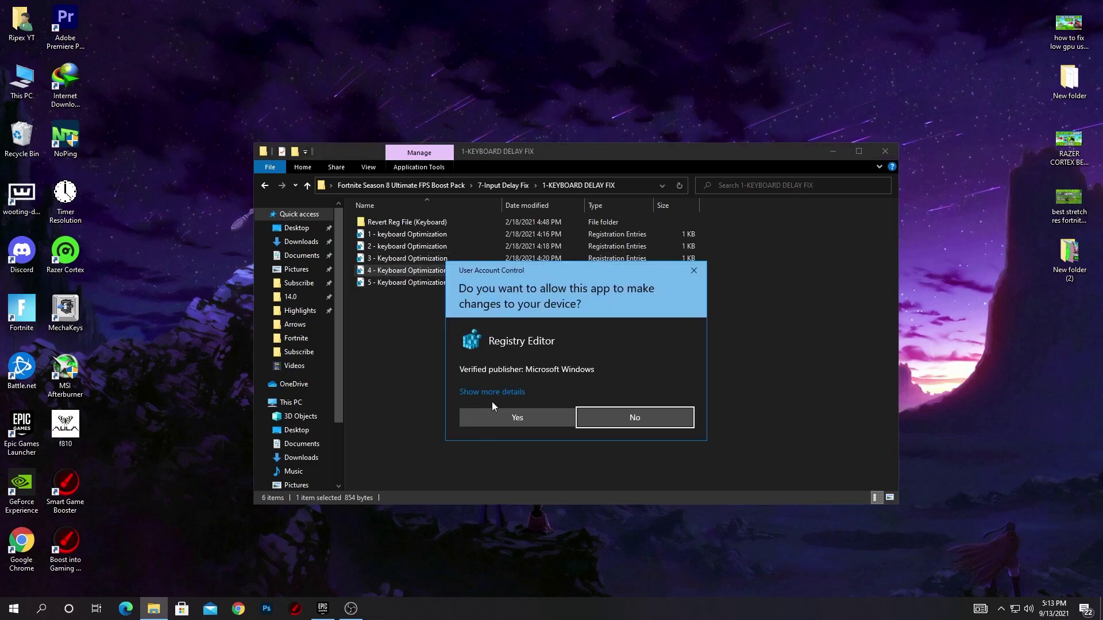
left_click(517, 417)
left_click(632, 323)
left_click(679, 311)
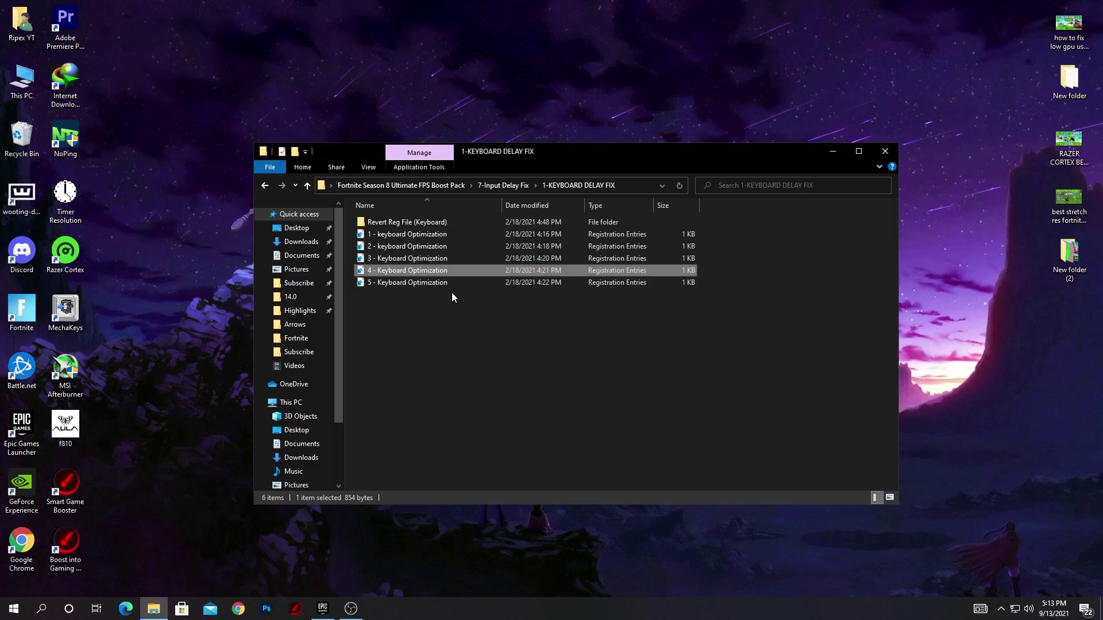
double_click(423, 280)
left_click(505, 417)
left_click(634, 322)
left_click(684, 310)
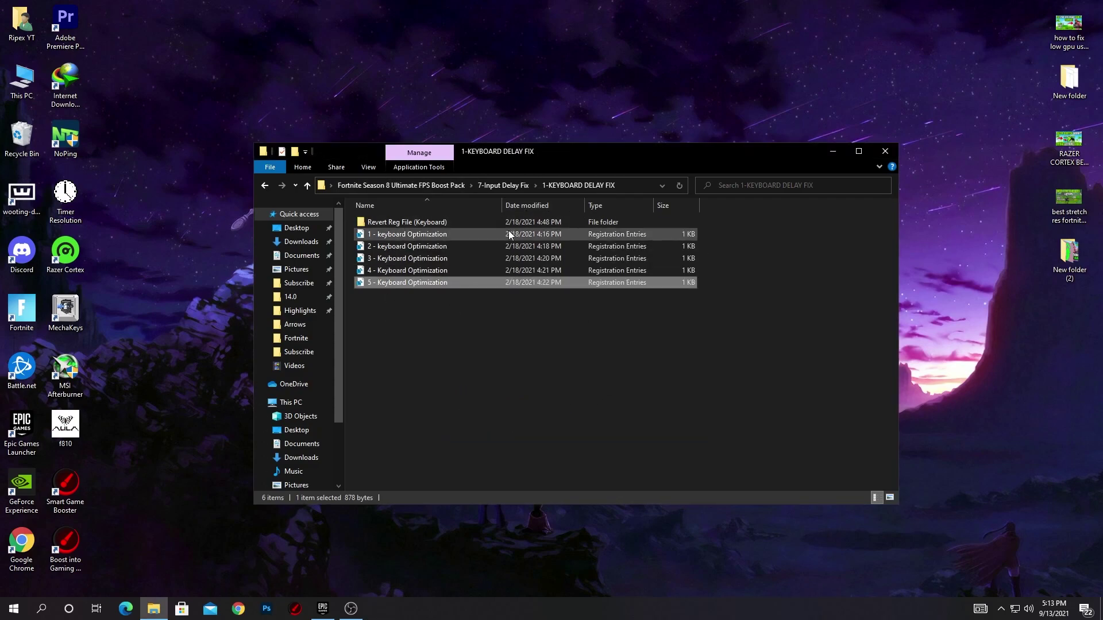
Add the "1 - Mouse Optimization" entries from the 2-MOUSE DELAY FIX folder to the Windows registry.
left_click(500, 185)
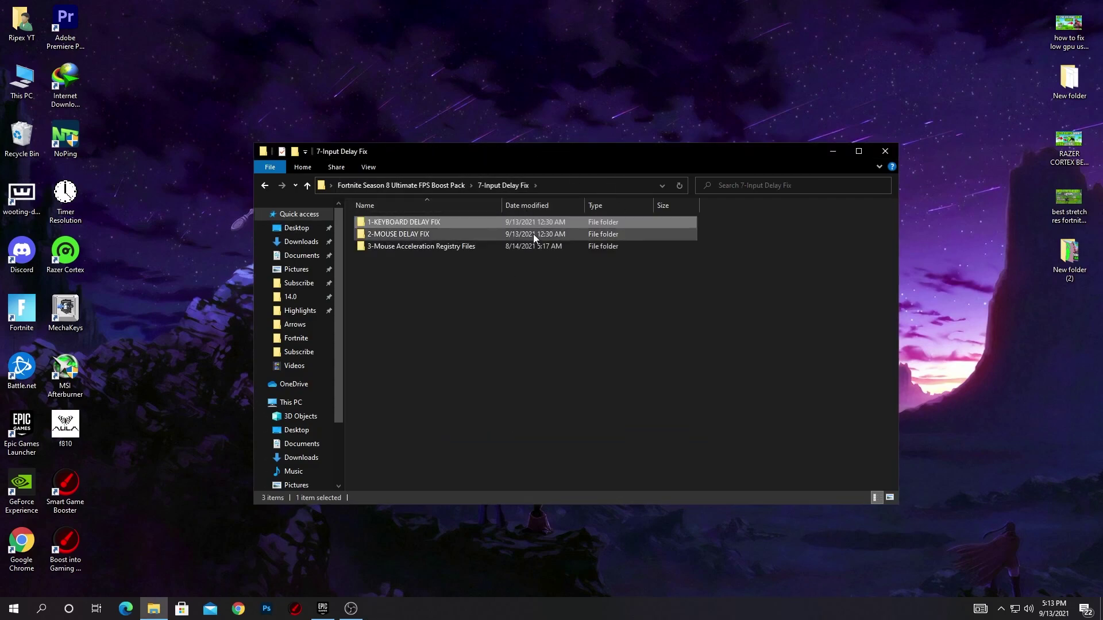
double_click(395, 233)
double_click(406, 233)
left_click(538, 419)
left_click(637, 320)
left_click(681, 309)
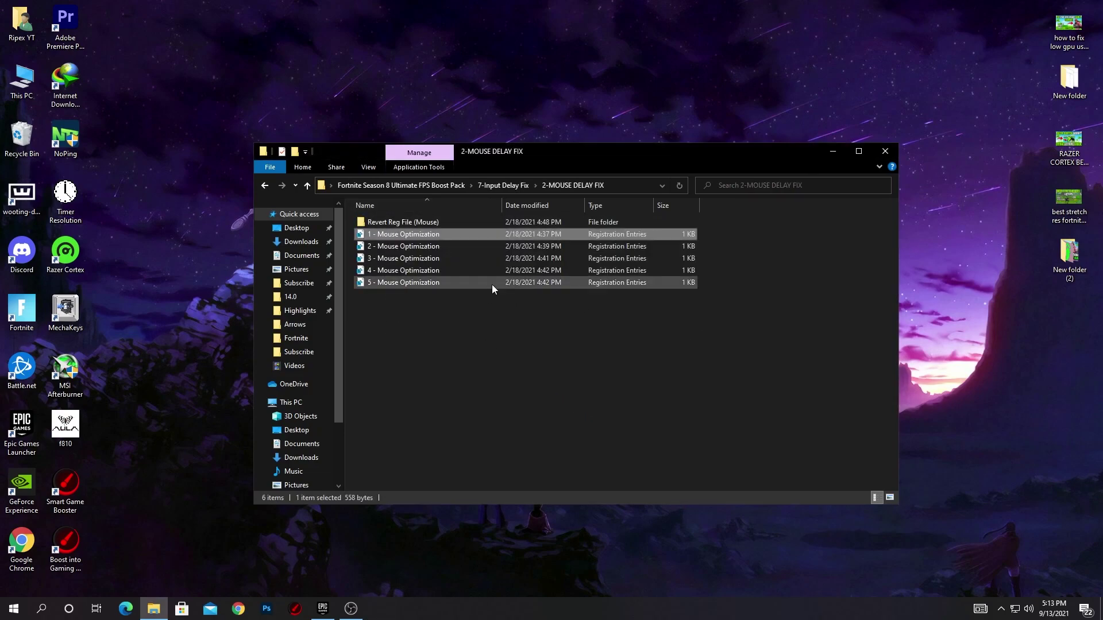
Add the "2 - Mouse Optimization" and "3 - Mouse Optimization" entries to the Windows registry.
double_click(445, 248)
left_click(508, 420)
left_click(637, 321)
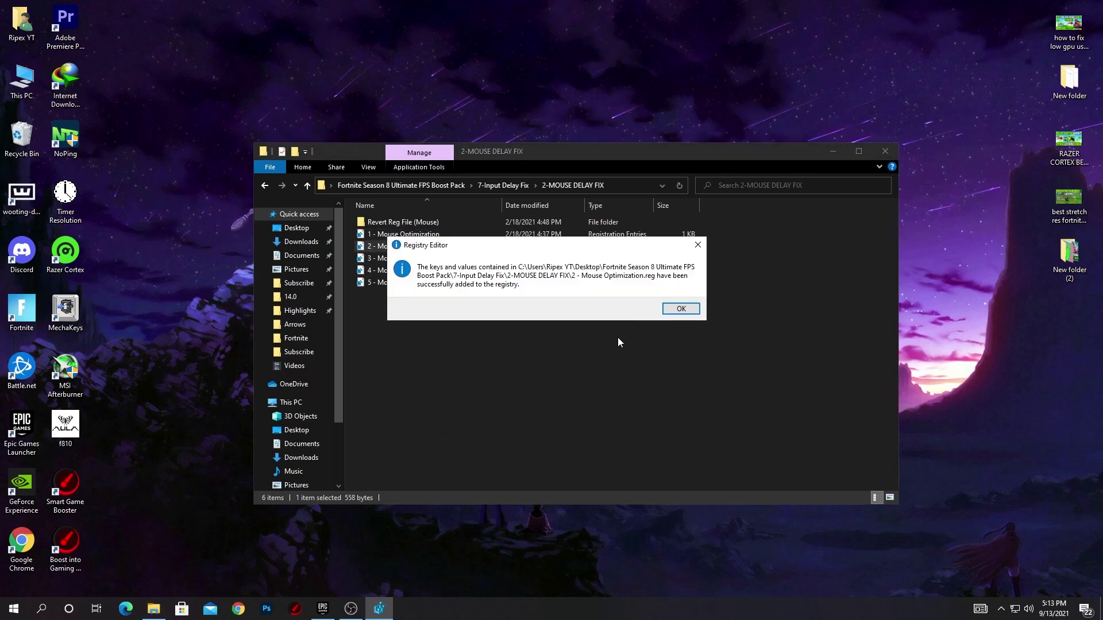
left_click(679, 309)
double_click(432, 260)
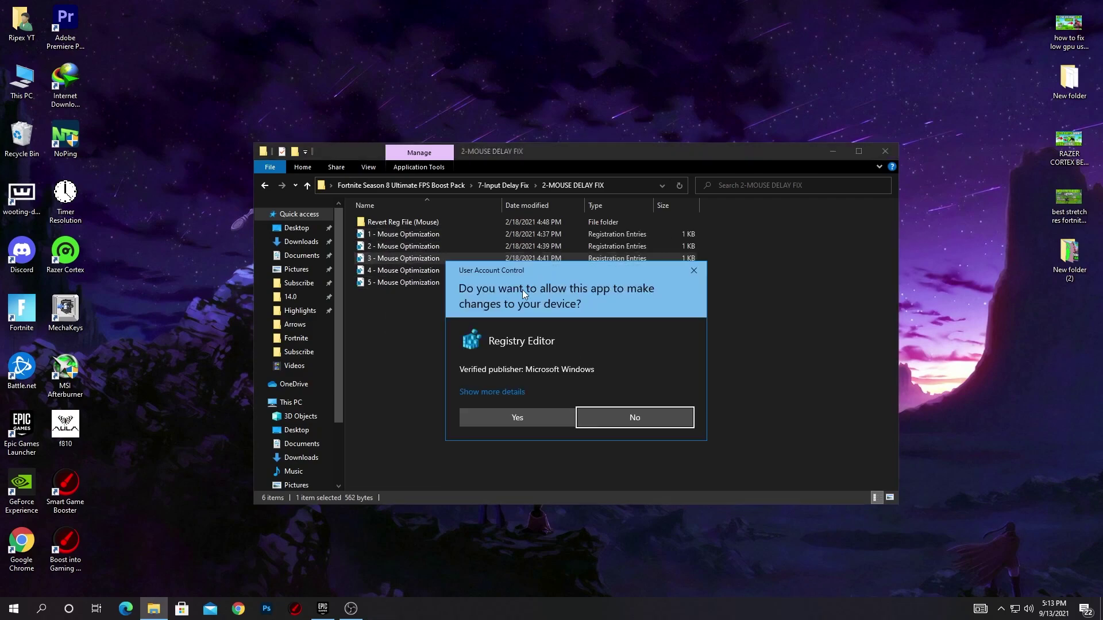
left_click(522, 412)
left_click(636, 321)
left_click(673, 310)
Add the "4 - Mouse Optimization" and "5 - Mouse Optimization" entries to the Windows registry.
double_click(427, 270)
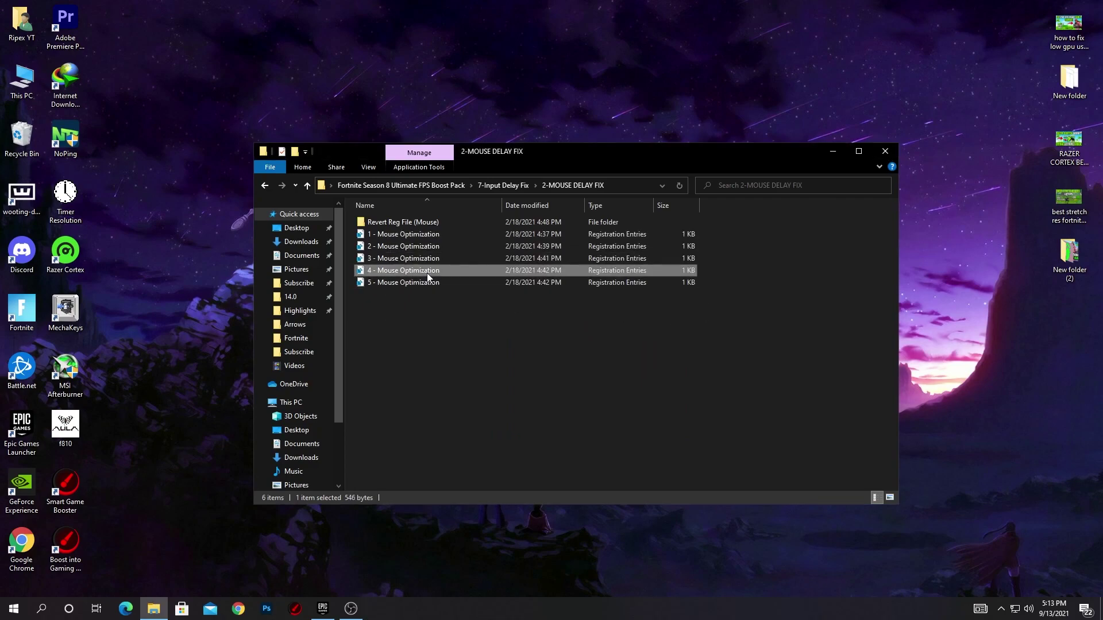
left_click(521, 412)
left_click(637, 320)
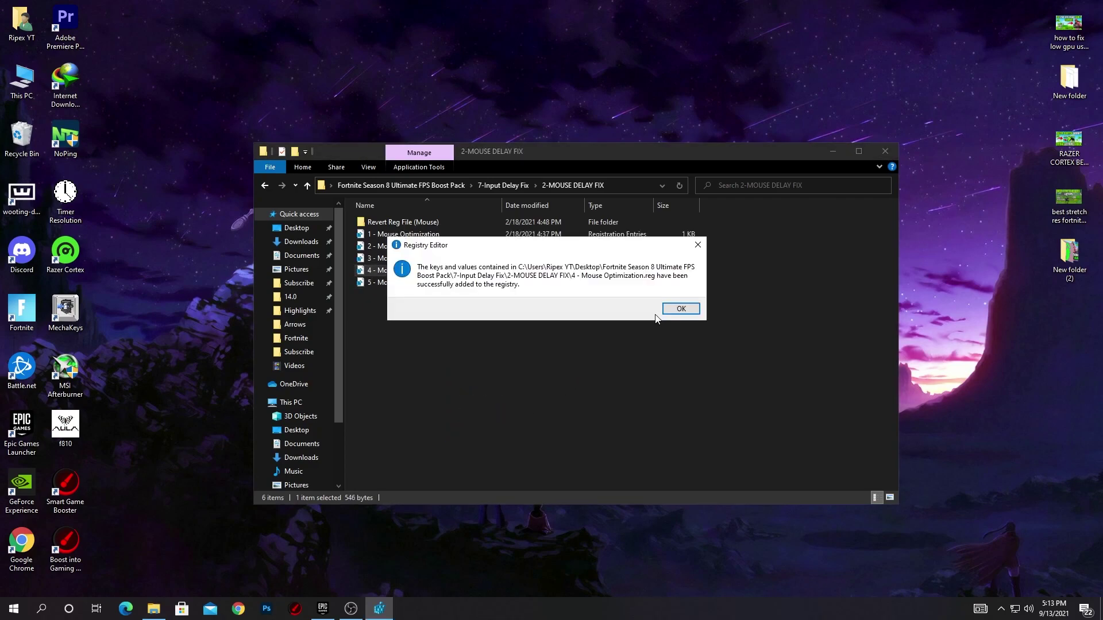
left_click(678, 308)
double_click(423, 284)
left_click(507, 418)
left_click(637, 322)
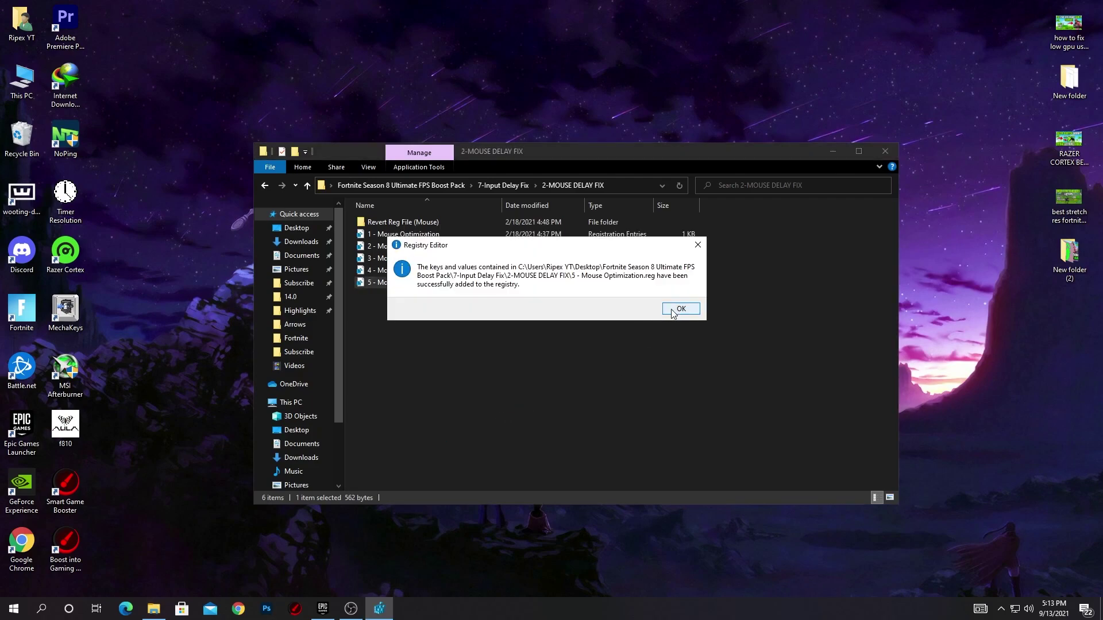
left_click(671, 309)
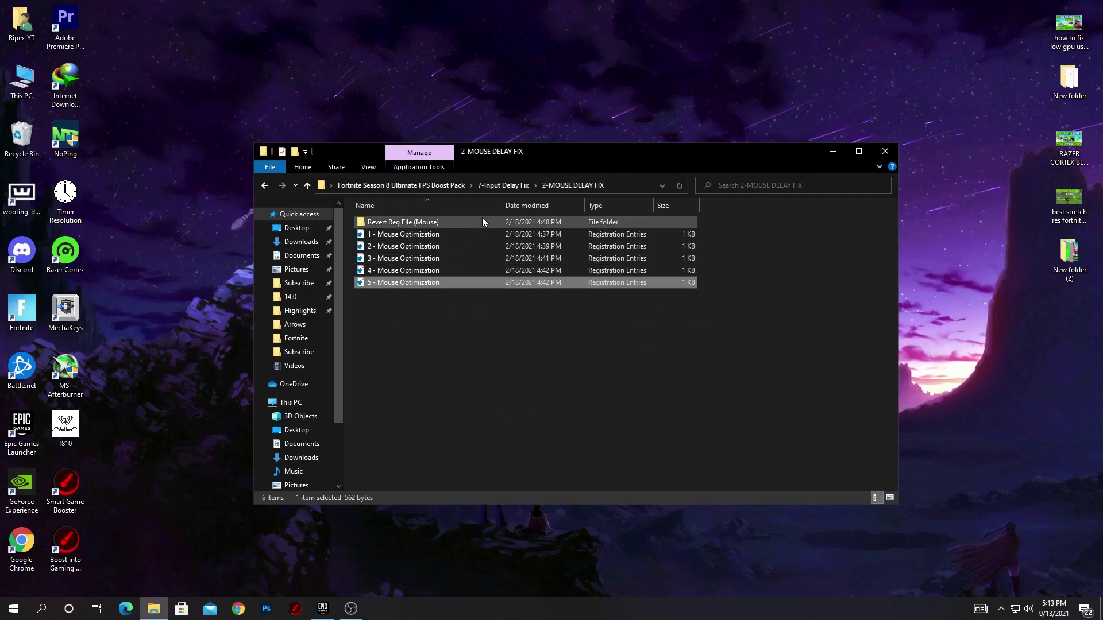
Add the "Increase Mouse Response" entries from the 3-Mouse Acceleration Registry Files folder to the Windows registry.
left_click(503, 185)
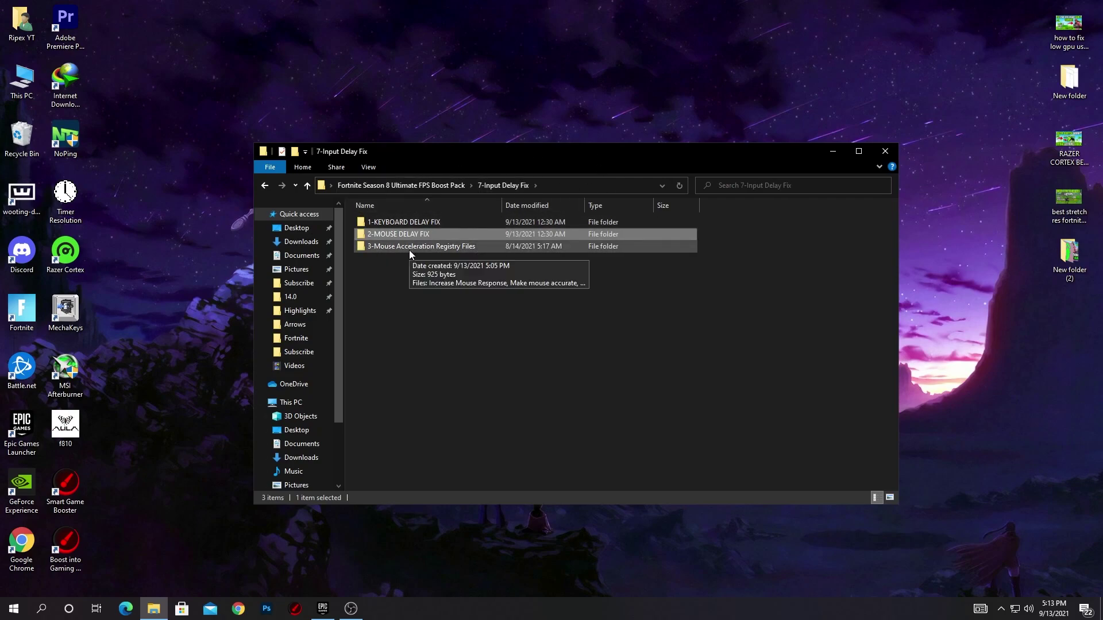
double_click(393, 246)
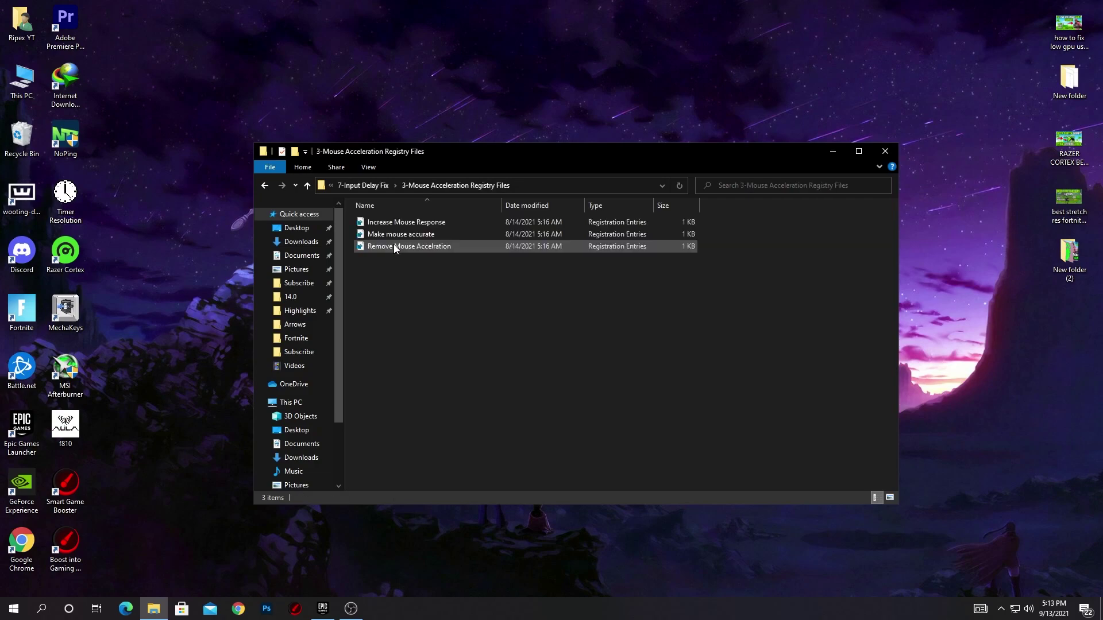
left_click_drag(402, 283, 483, 222)
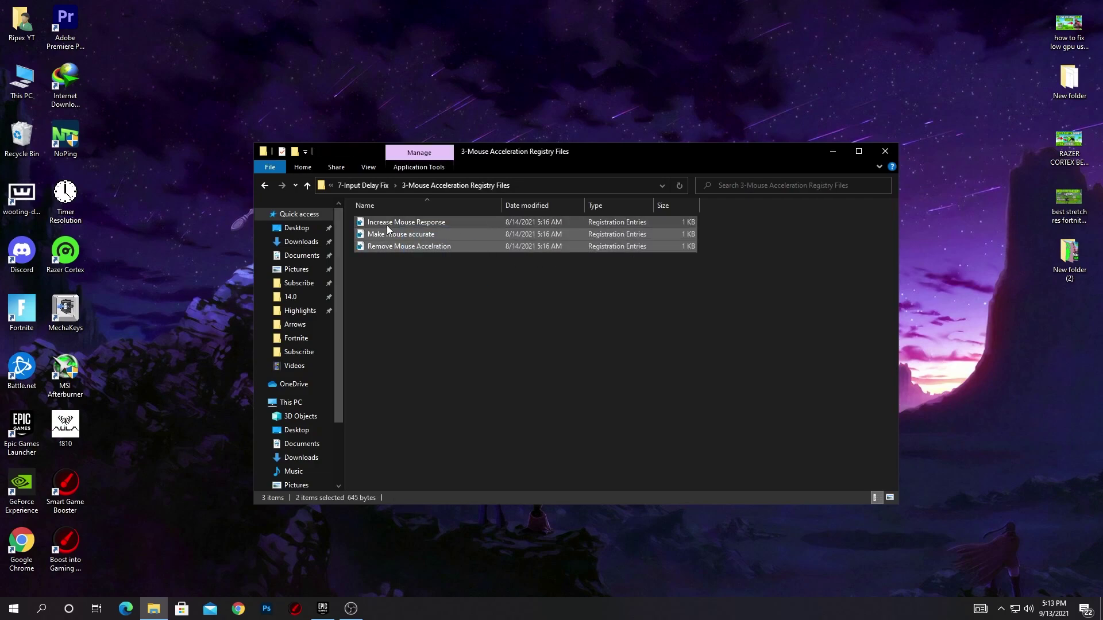
left_click(447, 280)
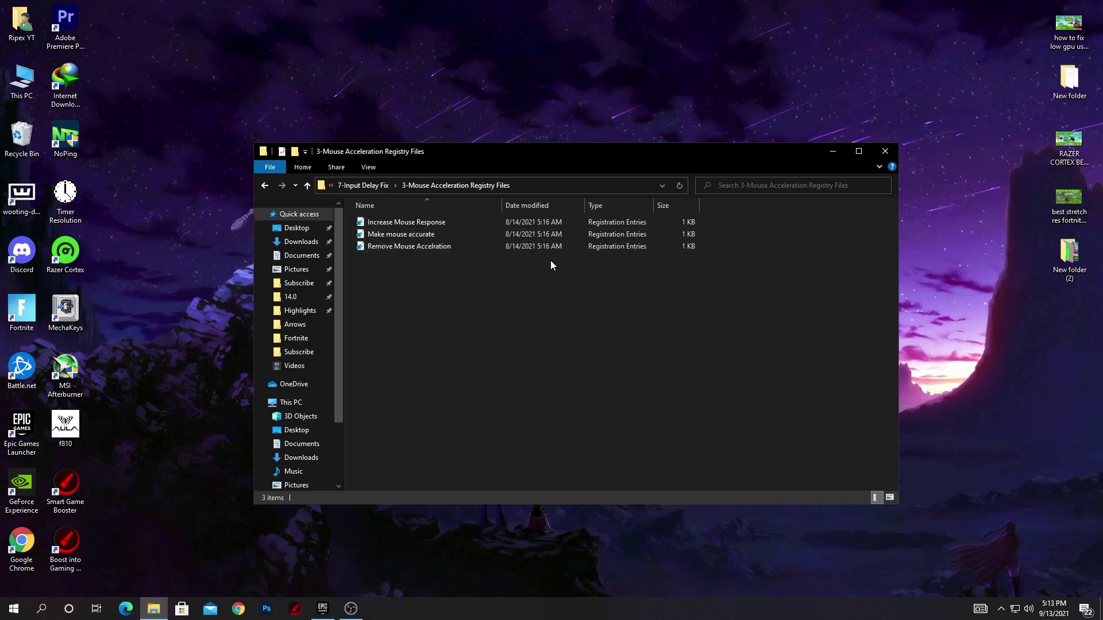
double_click(380, 223)
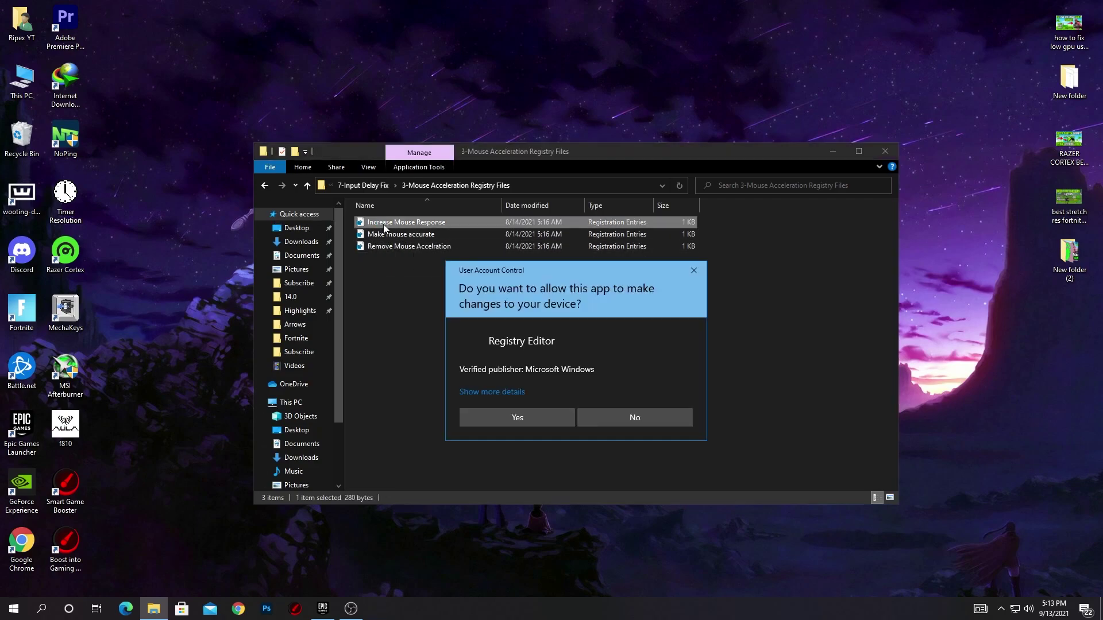
left_click(484, 423)
left_click(635, 323)
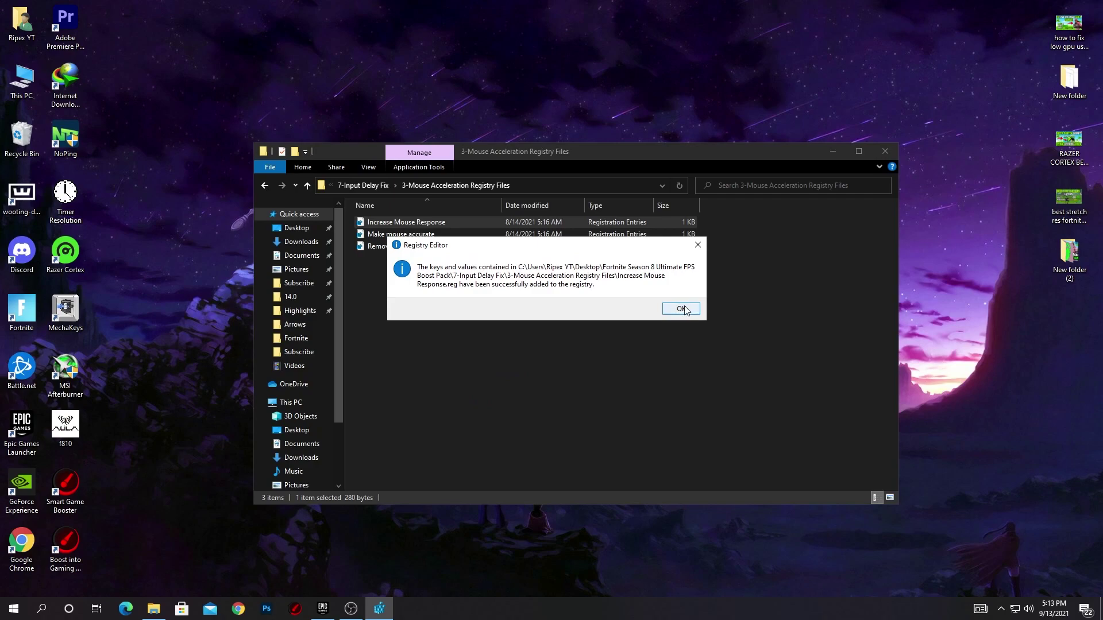
left_click(679, 311)
Add the "Make mouse accurate" and "Remove Mouse Accelration" entries to the Windows registry and close the folder.
double_click(442, 234)
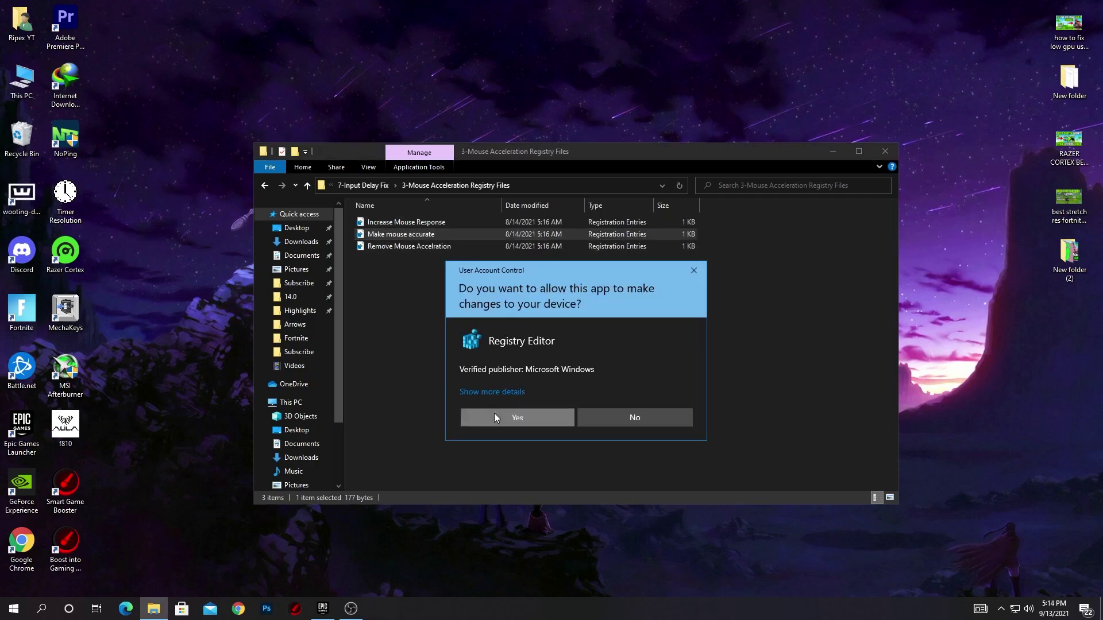
left_click(494, 415)
left_click(649, 320)
left_click(680, 311)
double_click(488, 246)
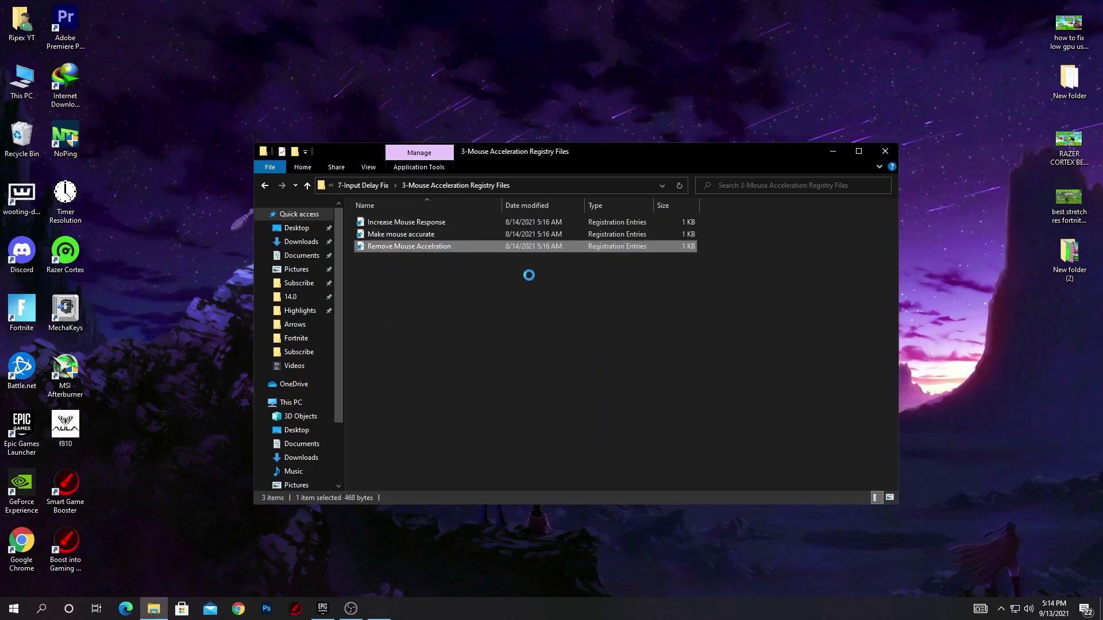
left_click(484, 423)
left_click(638, 320)
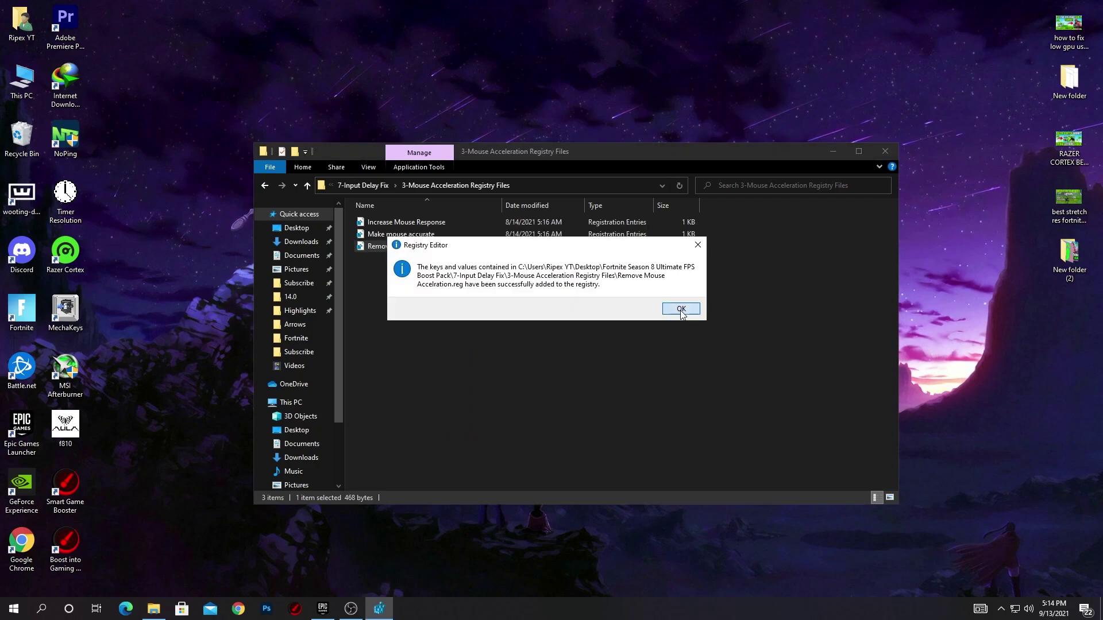
left_click(680, 310)
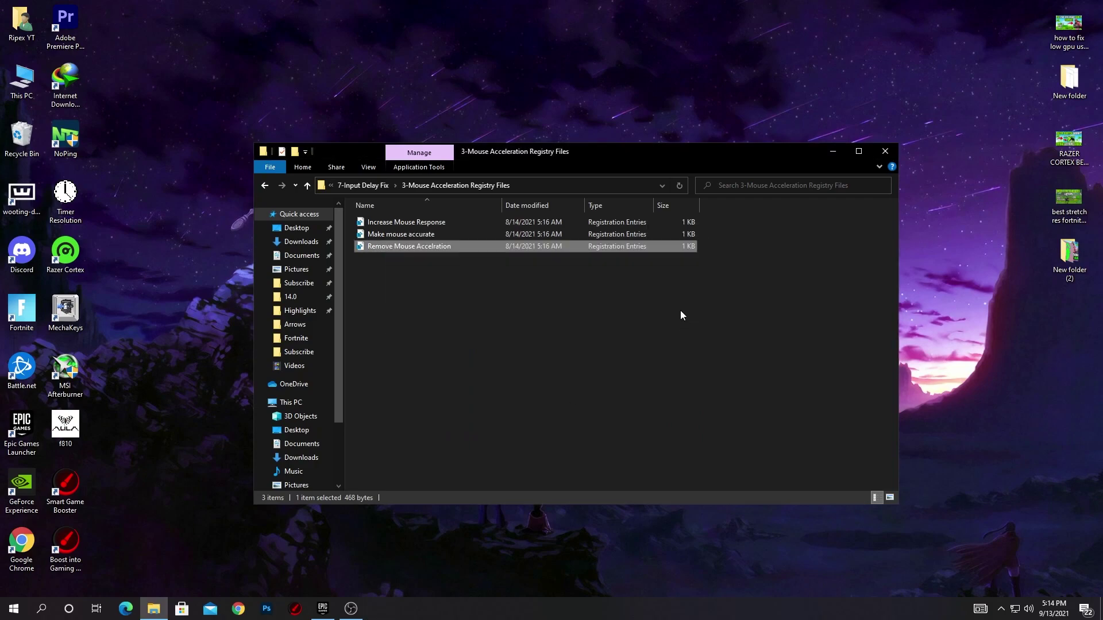
left_click(884, 152)
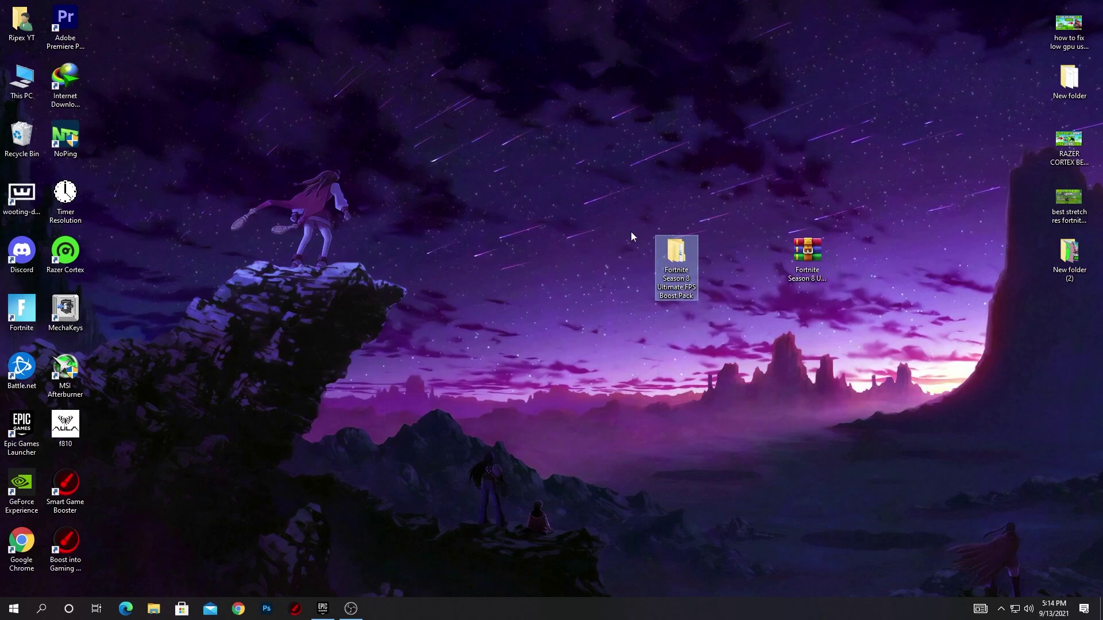
Open the folder C:\Program Files\Epic Games\Fortnite\FortniteGame\Binaries\Win64 in a maximized window and find the Fortnite applications.
double_click(22, 80)
double_click(414, 349)
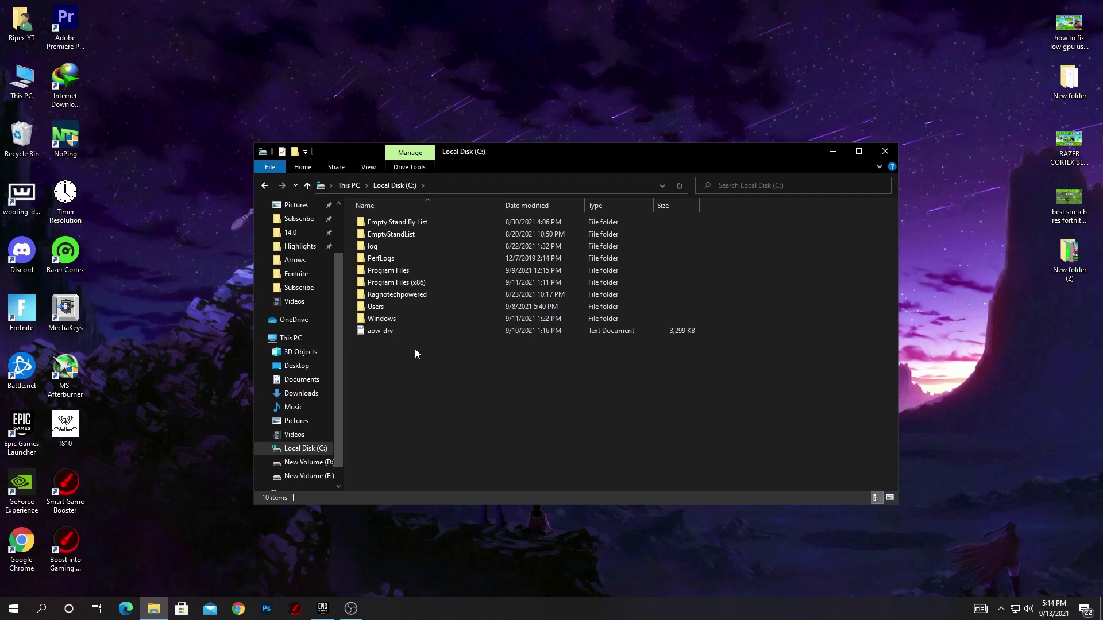
double_click(386, 270)
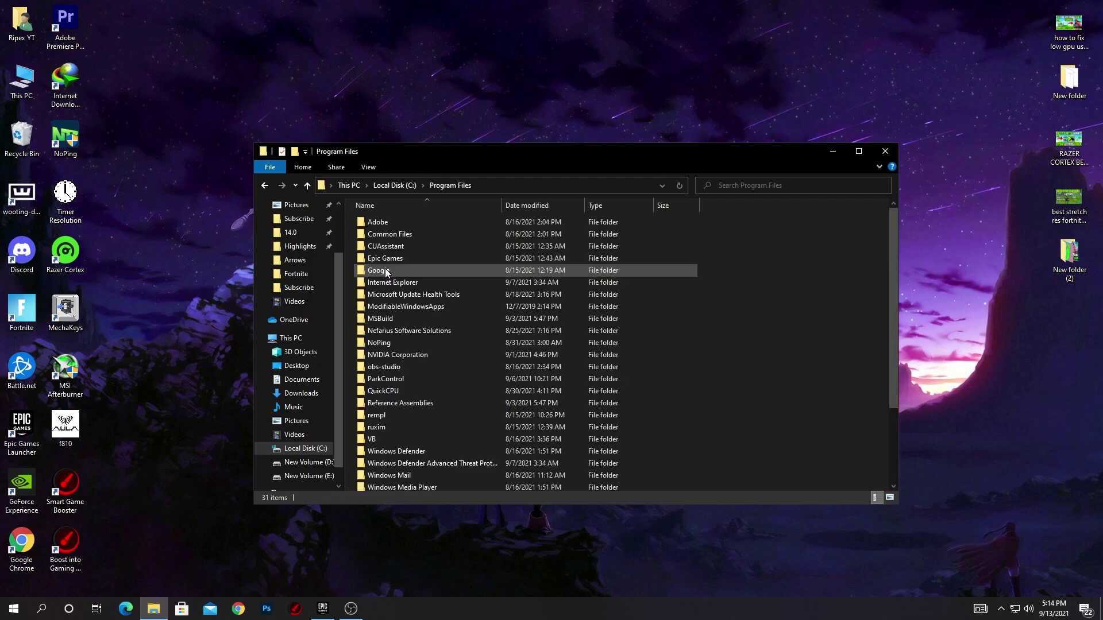
double_click(435, 258)
double_click(395, 222)
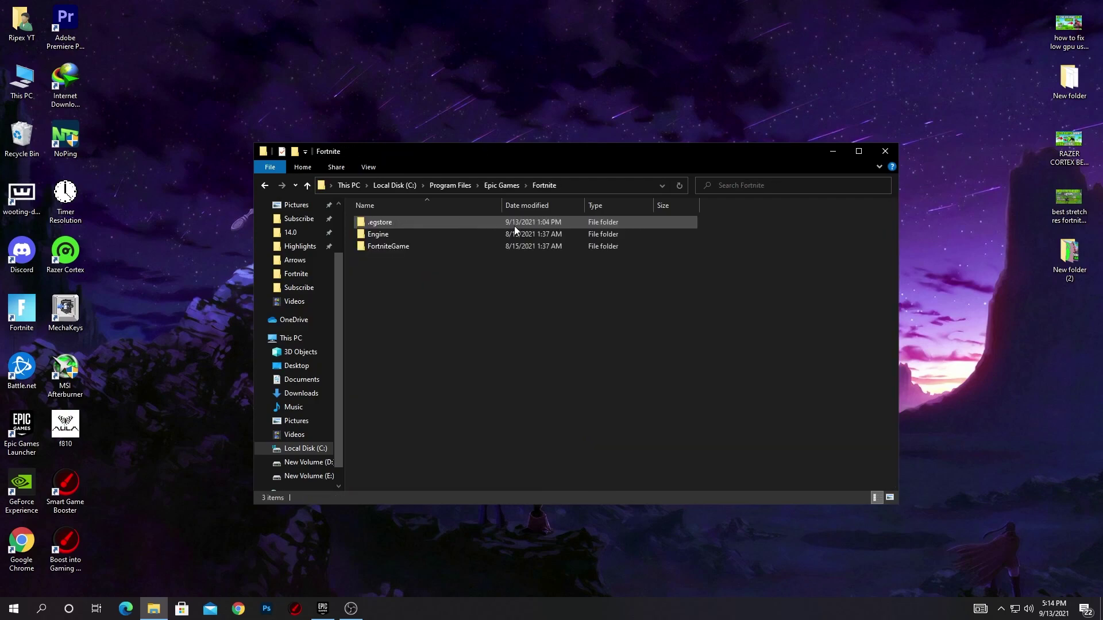
double_click(389, 247)
double_click(398, 222)
double_click(395, 234)
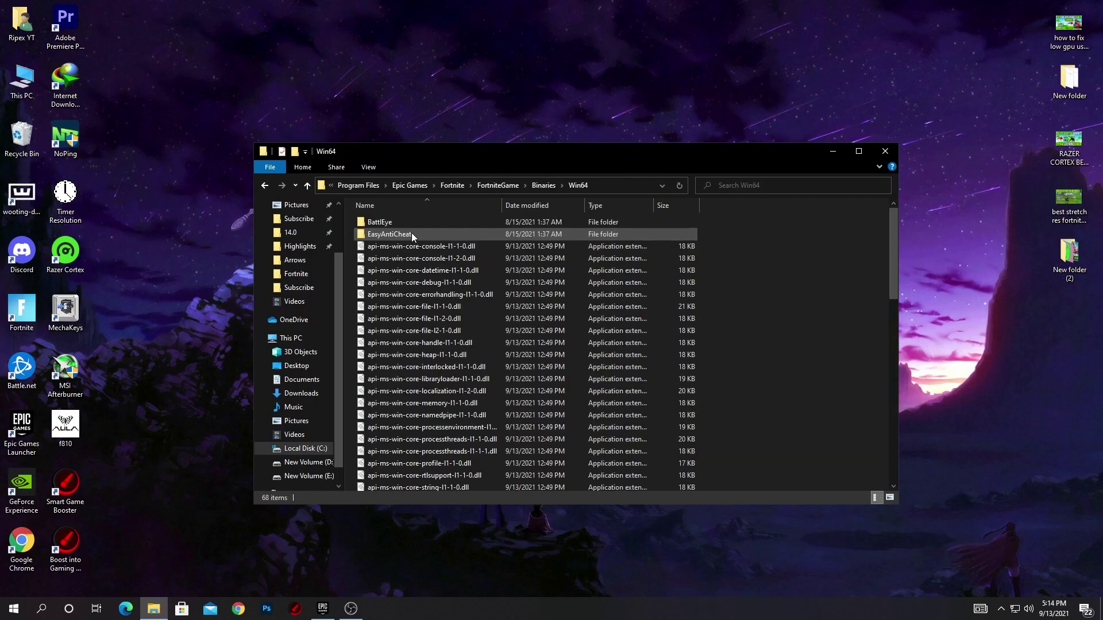
double_click(680, 154)
scroll(402, 230, "down", 8)
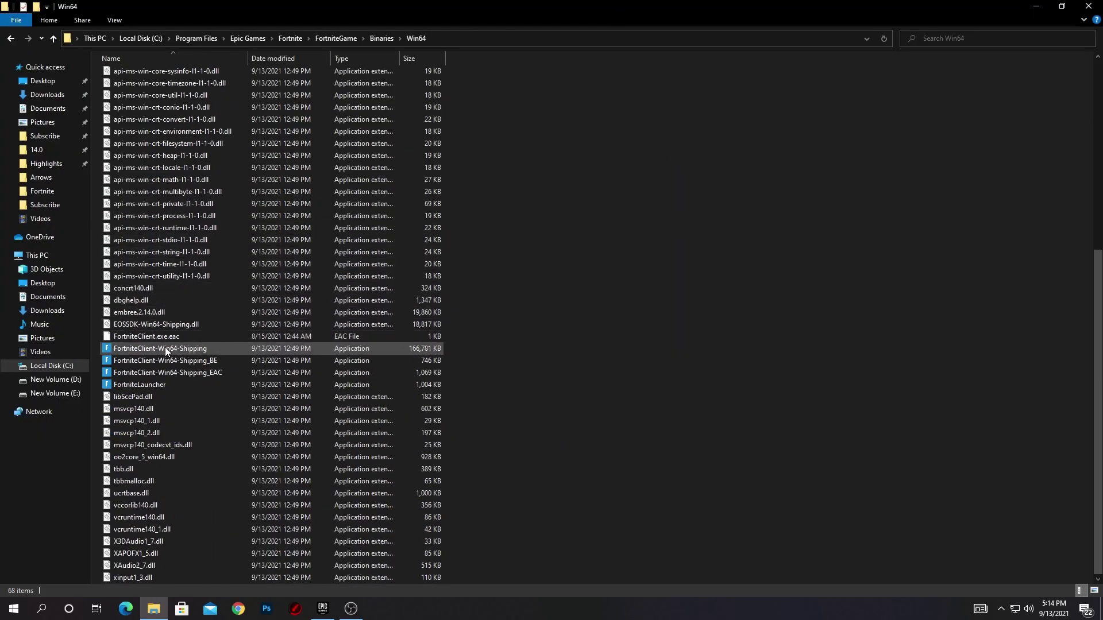
Open the compatibility properties of FortniteClient-Win64-Shipping, keeping Disable fullscreen optimizations enabled.
left_click_drag(471, 339, 343, 376)
left_click(477, 342)
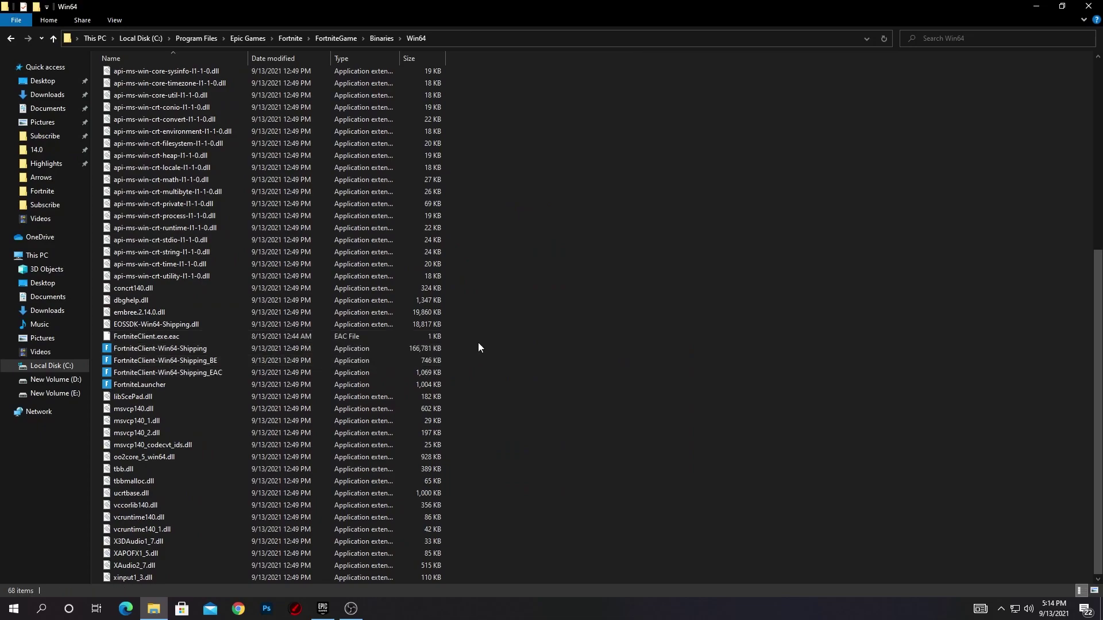
right_click(158, 345)
left_click(116, 330)
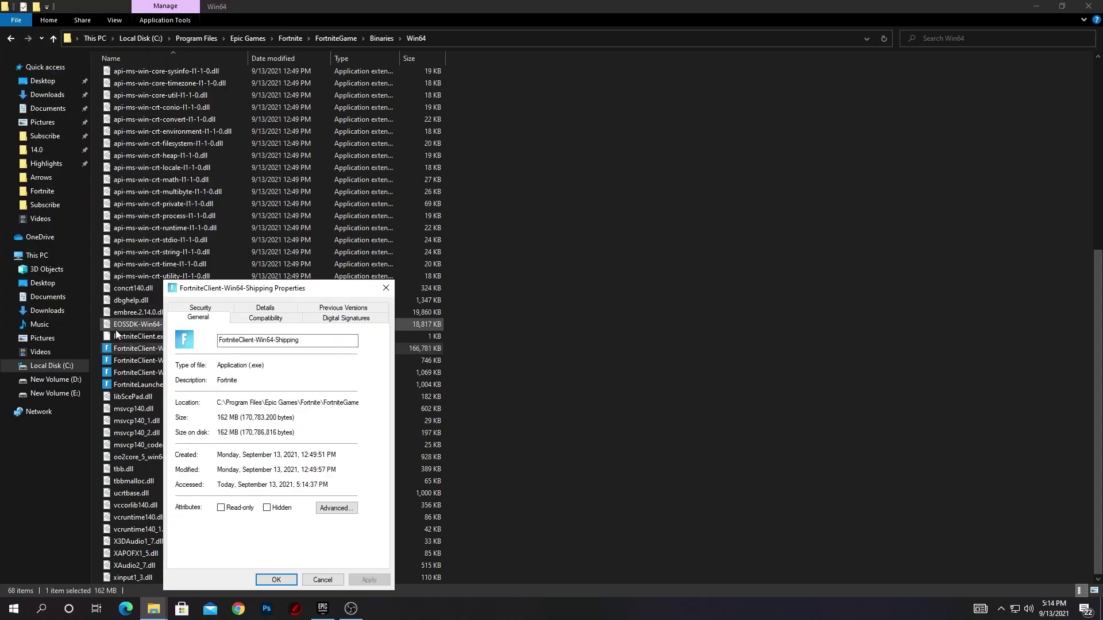
left_click(265, 308)
left_click(265, 308)
left_click_drag(265, 288, 366, 71)
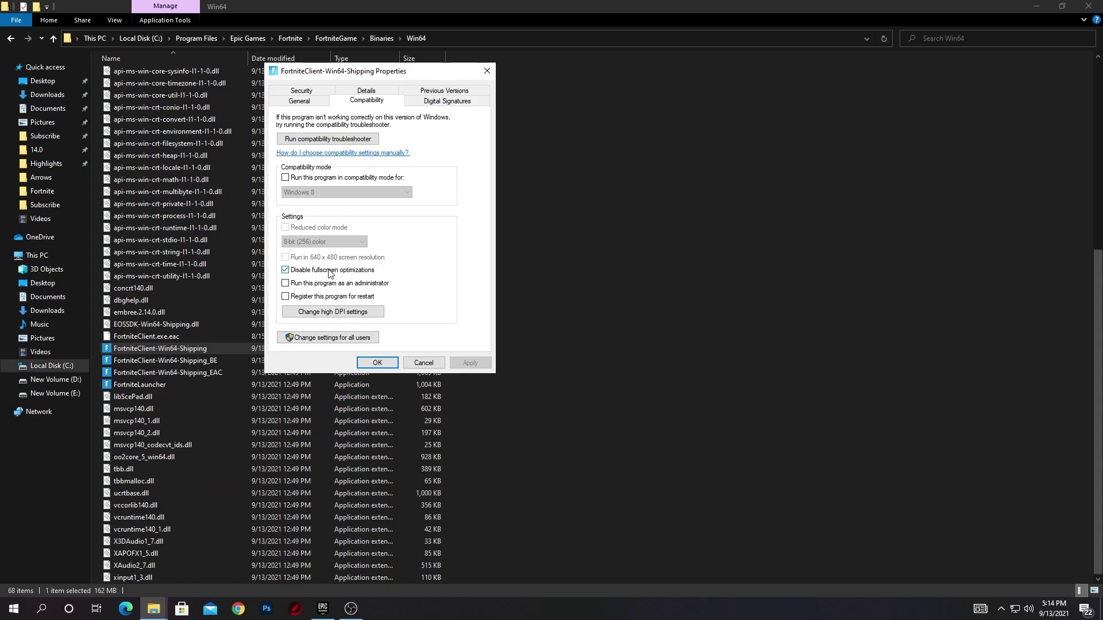
Keep FortniteClient-Win64-Shipping's high DPI scaling override performed by Application, accept its properties and close the Win64 folder.
left_click(319, 314)
left_click(397, 294)
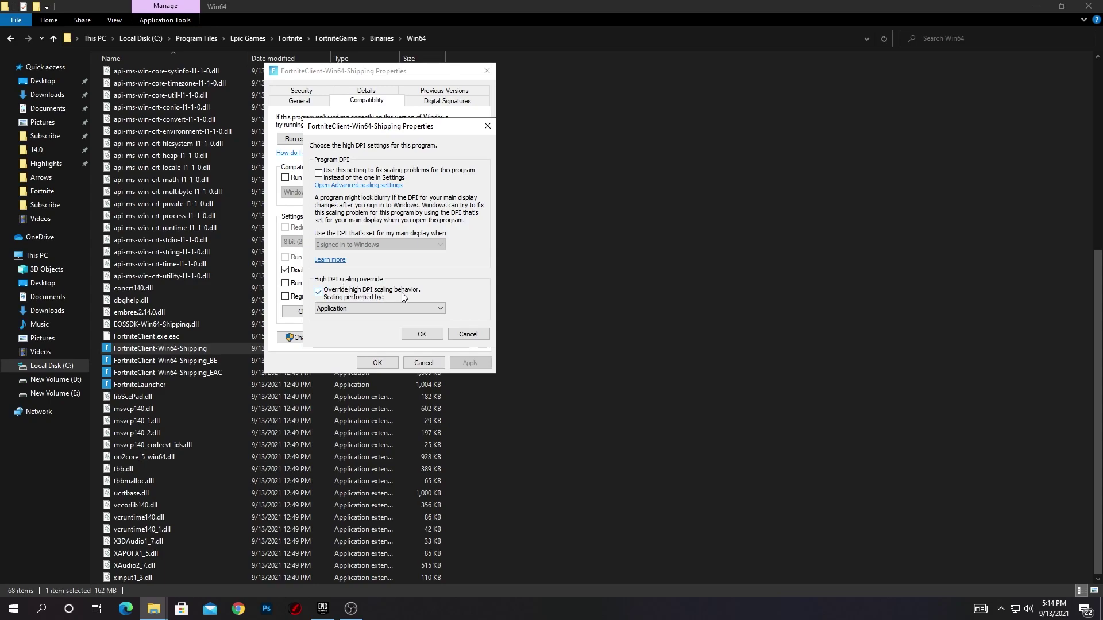
left_click(423, 335)
left_click(390, 361)
left_click_drag(468, 347, 369, 387)
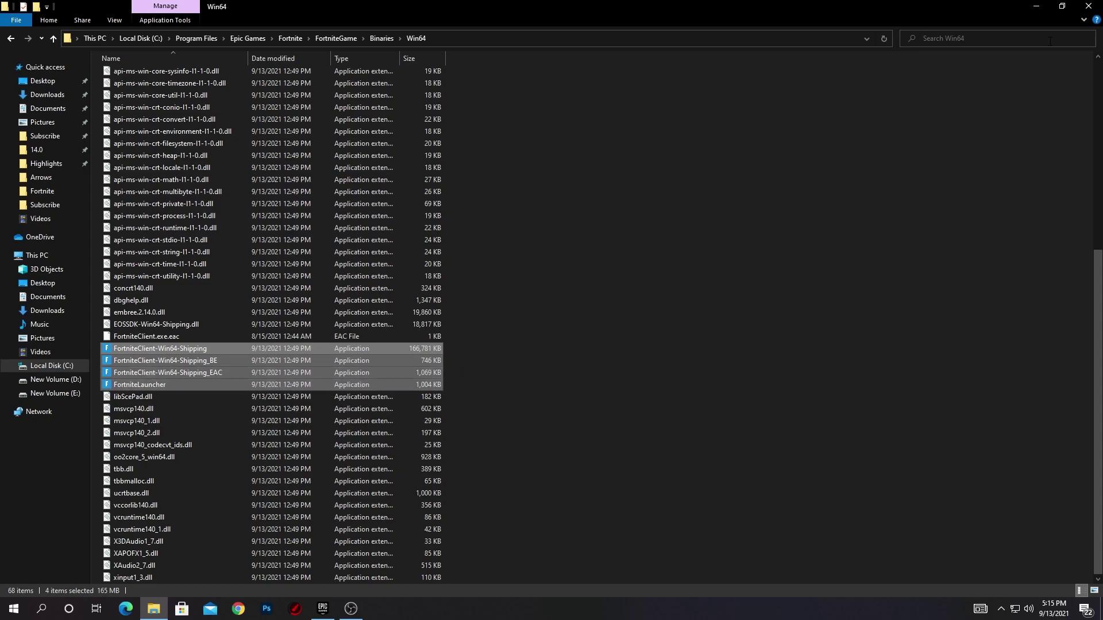
left_click(1088, 6)
Open the Windows graphics settings and view the Fortnite applications in the Win64 folder that can be added as desktop apps.
right_click(481, 63)
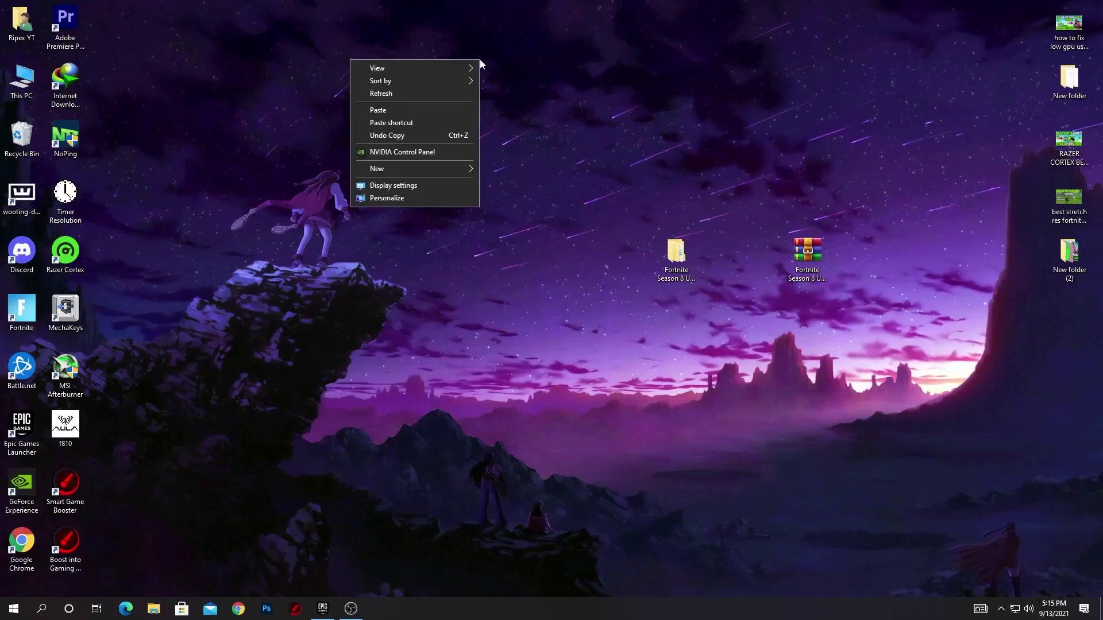
left_click(396, 187)
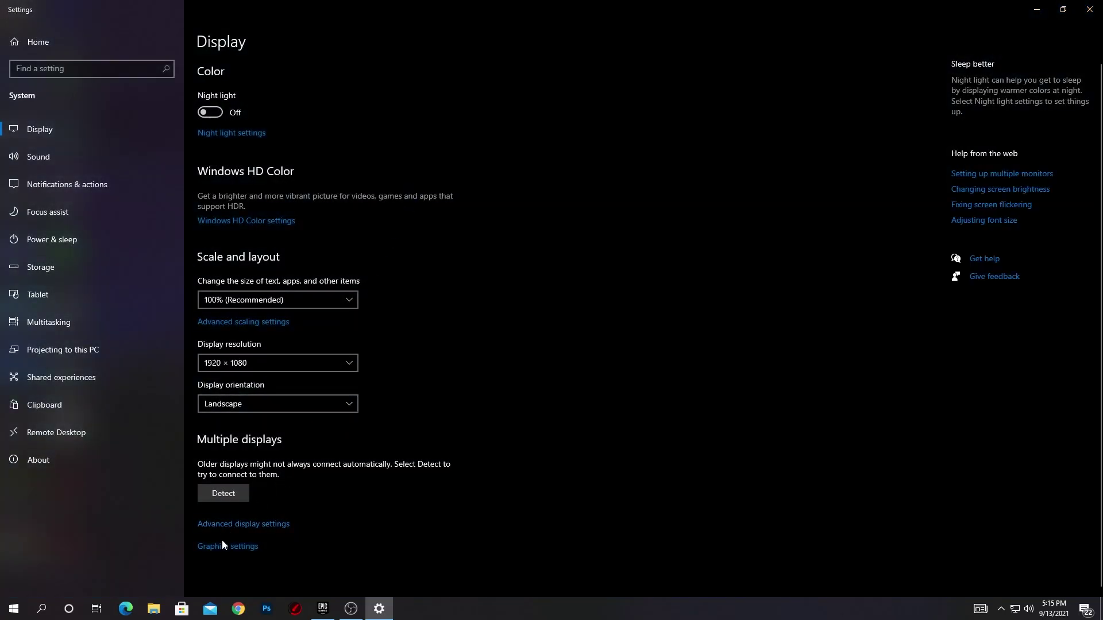
left_click(224, 546)
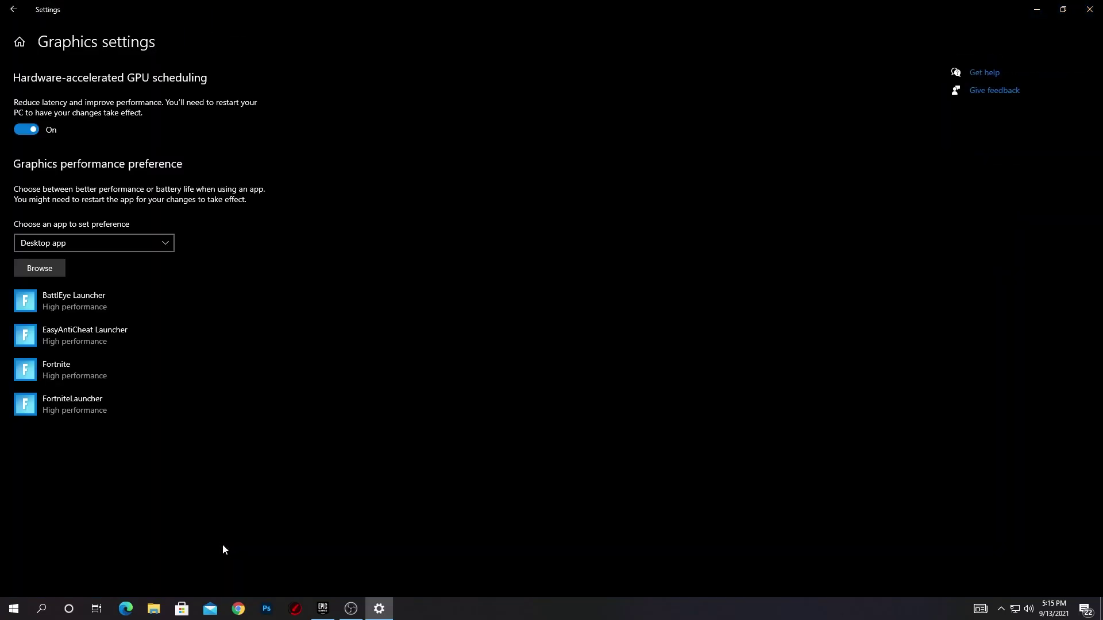
left_click(37, 266)
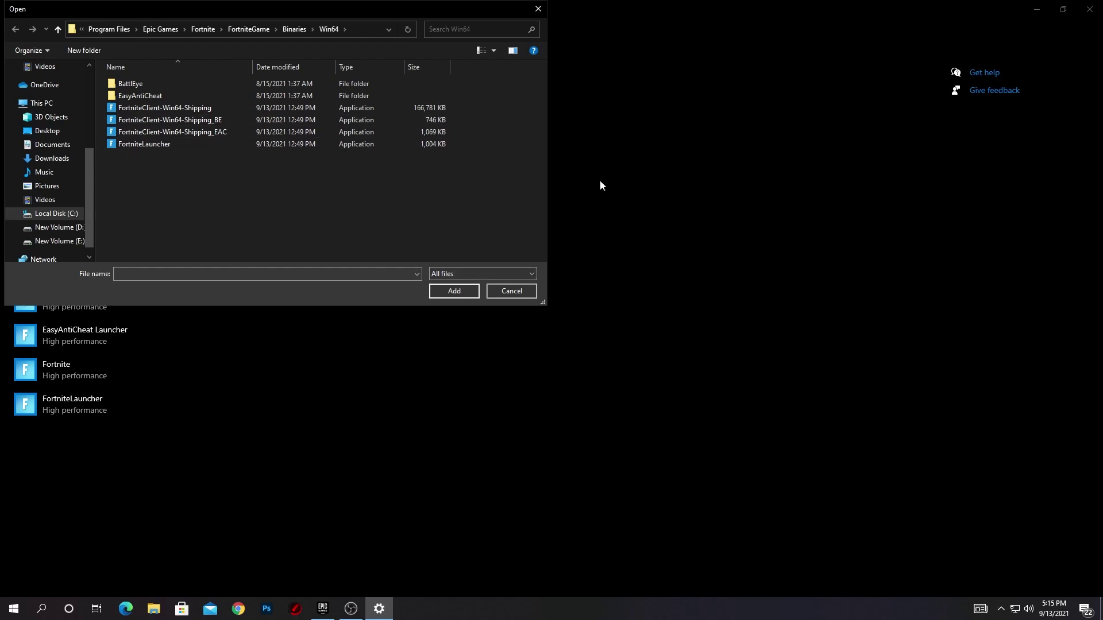
left_click(538, 9)
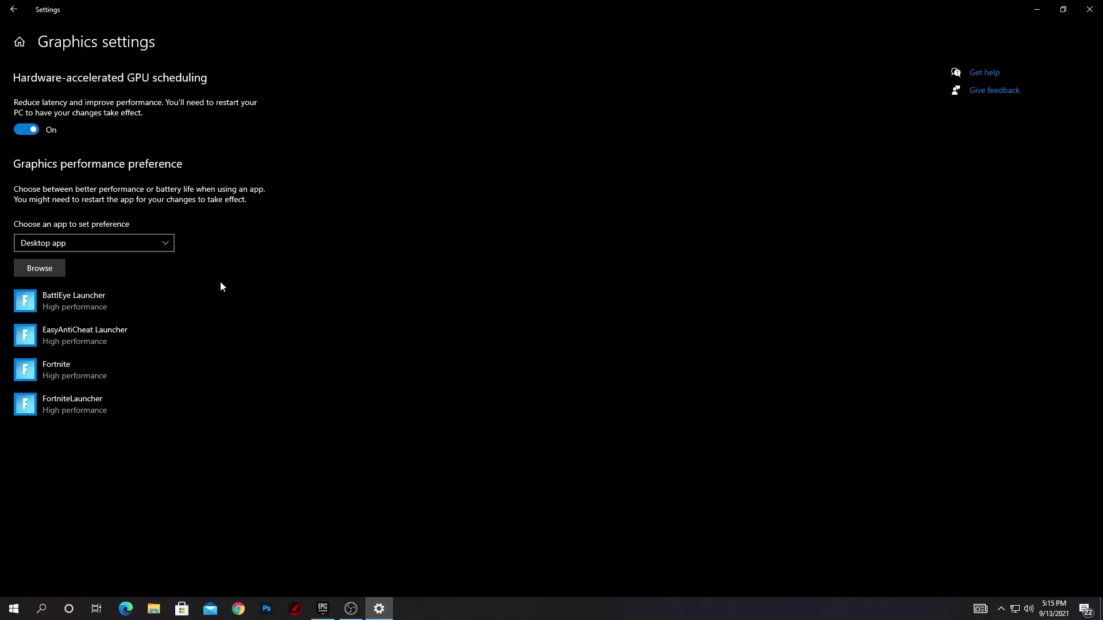
Save the High performance graphics preference for BattlEye Launcher, check the other Fortnite entries and close the settings.
left_click(207, 310)
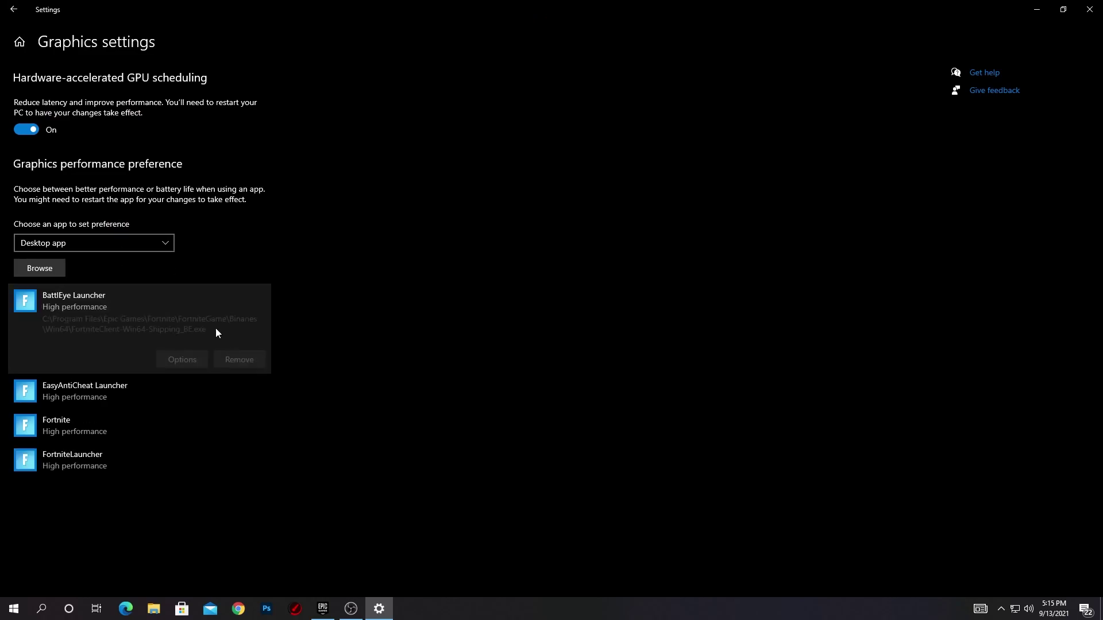
left_click(179, 357)
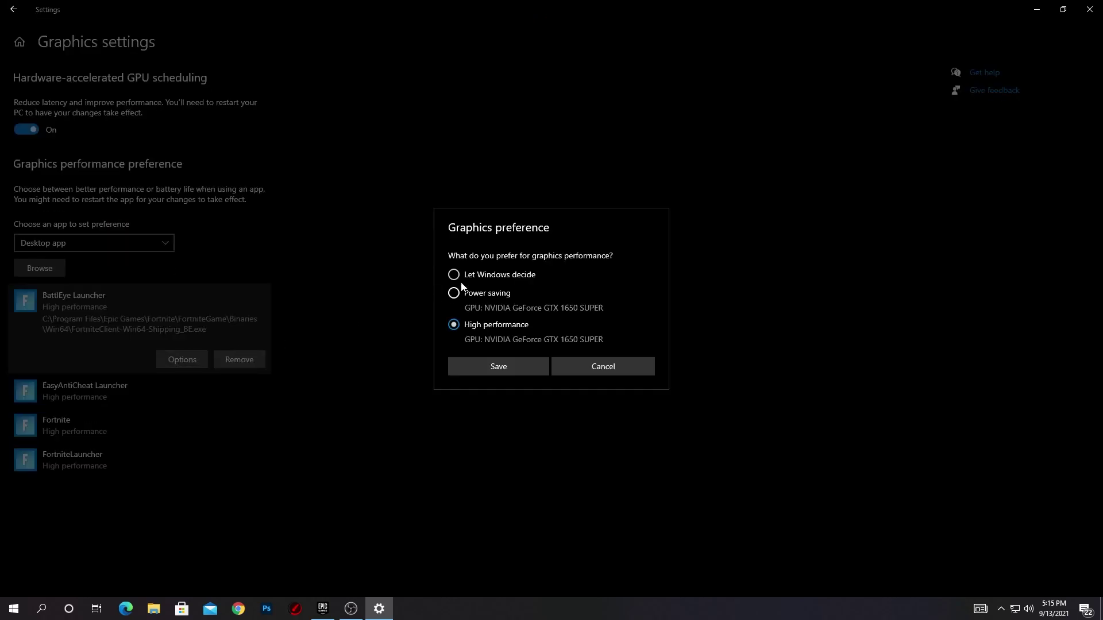
left_click(508, 367)
left_click(81, 392)
left_click(120, 446)
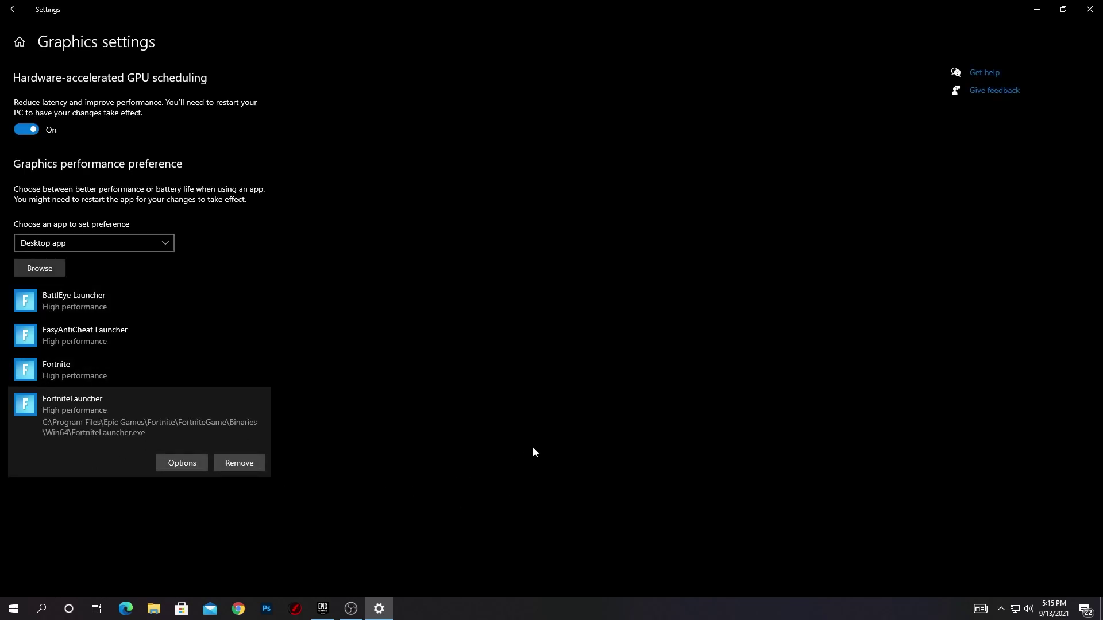
left_click(1090, 9)
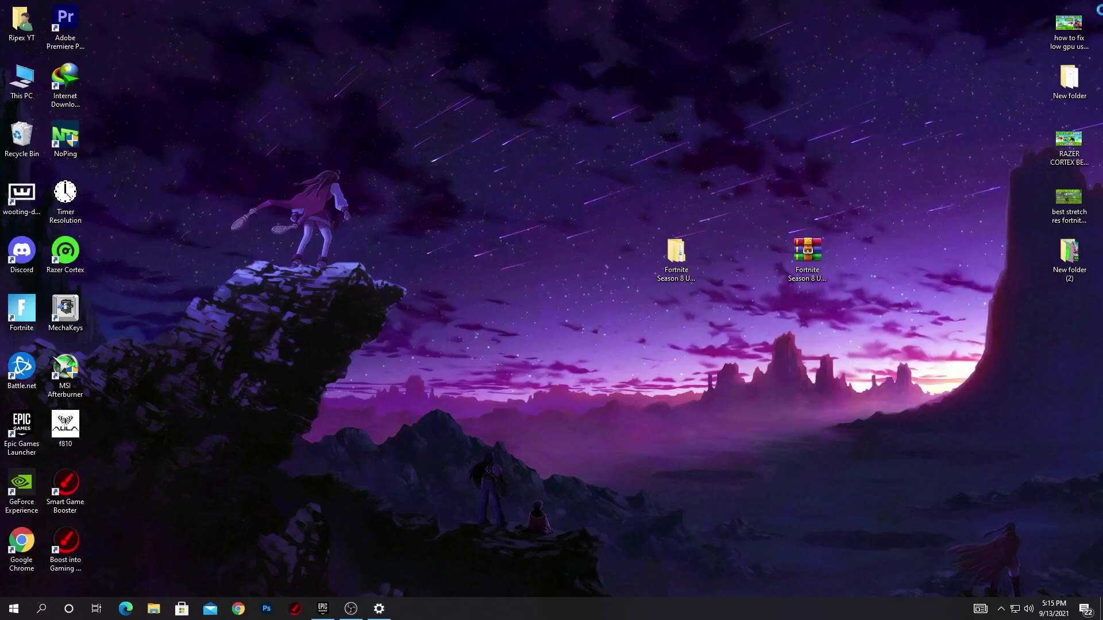
left_click(14, 608)
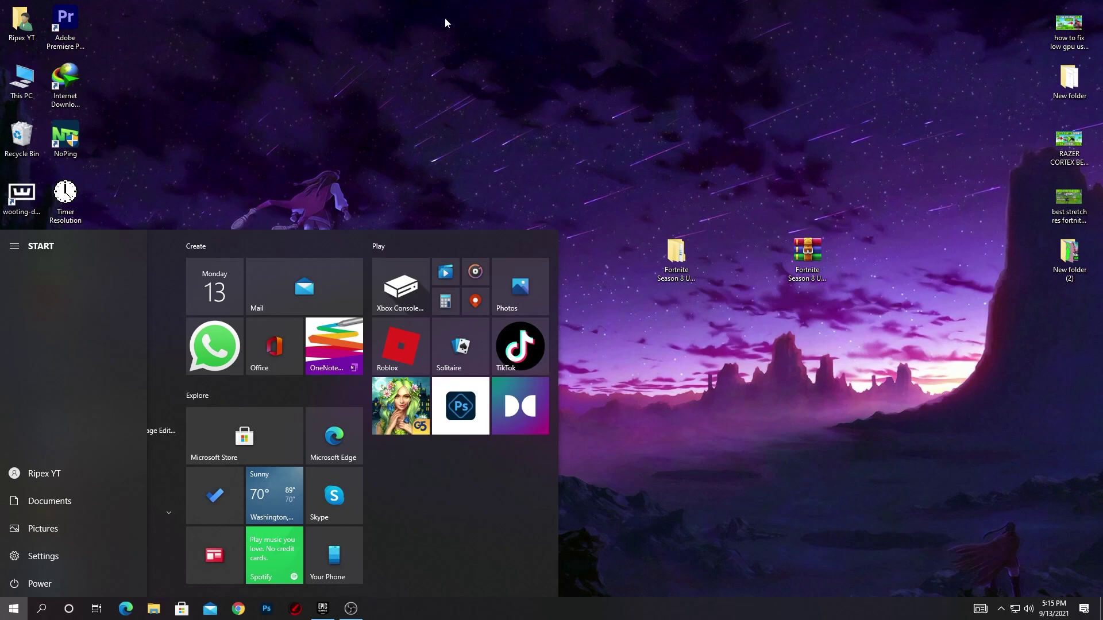
left_click(363, 53)
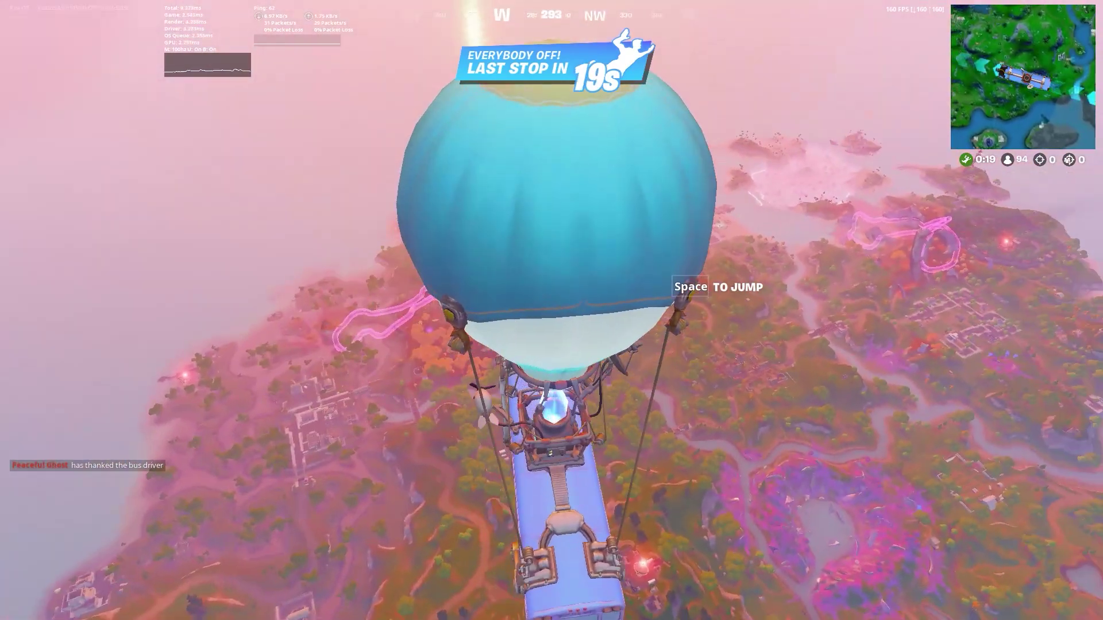
key("space")
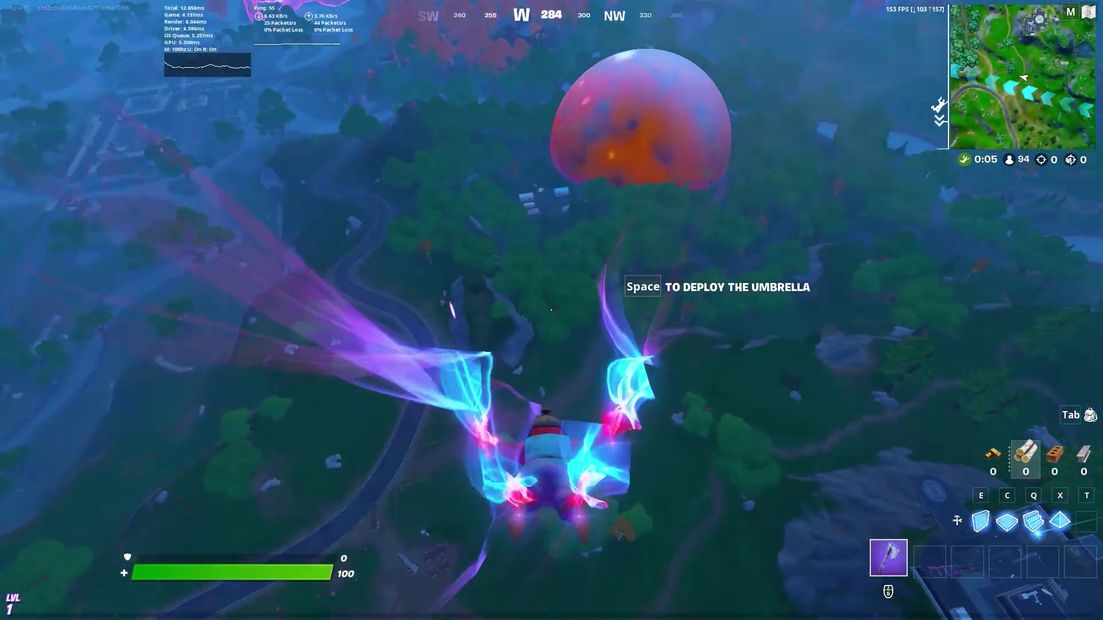
key("a")
key("space")
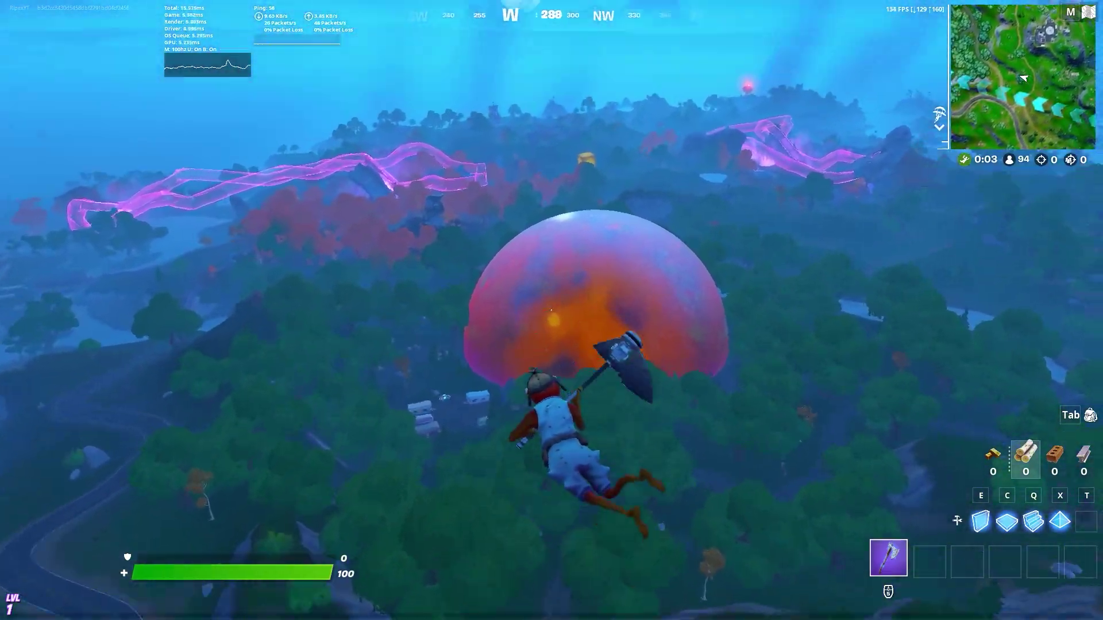
mouse_move(552, 310)
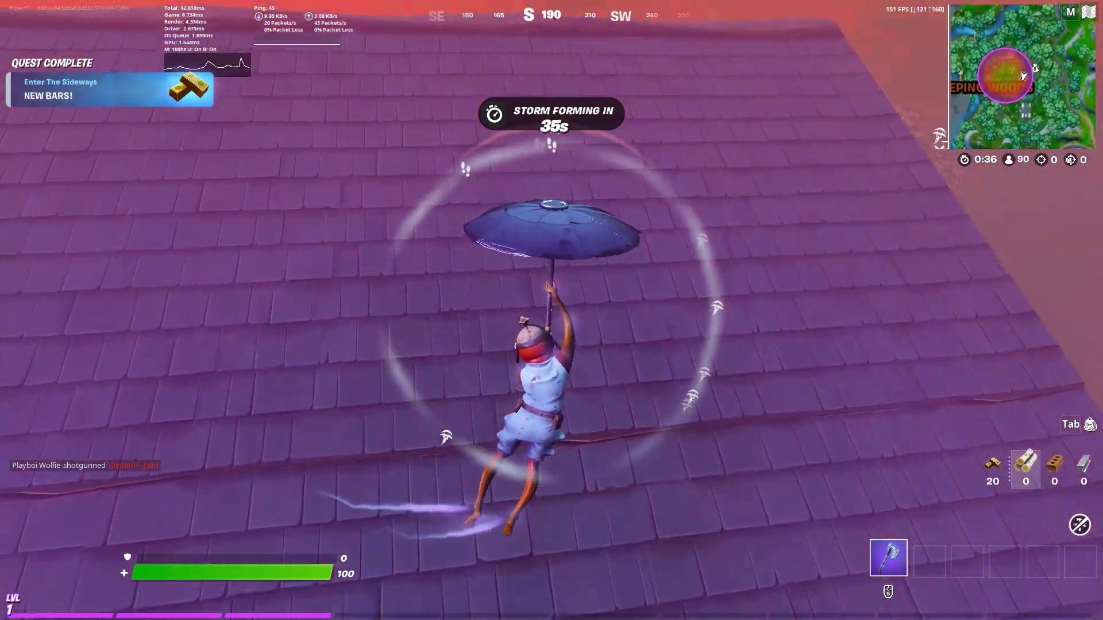
left_click(551, 310)
left_click(551, 310)
left_click(551, 311)
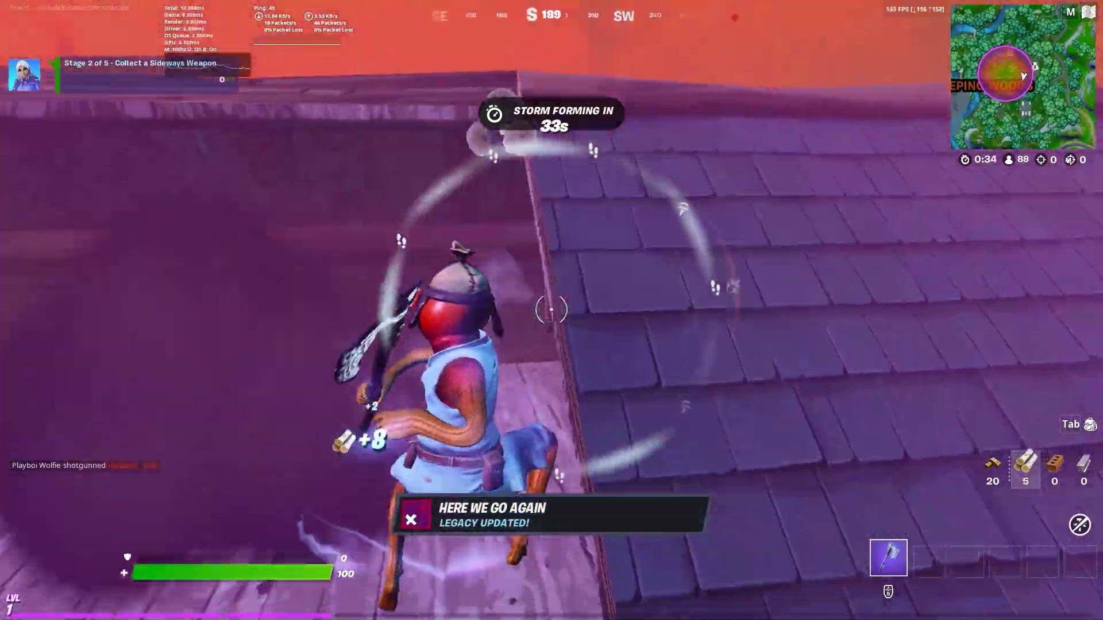
left_click(552, 310)
key("w")
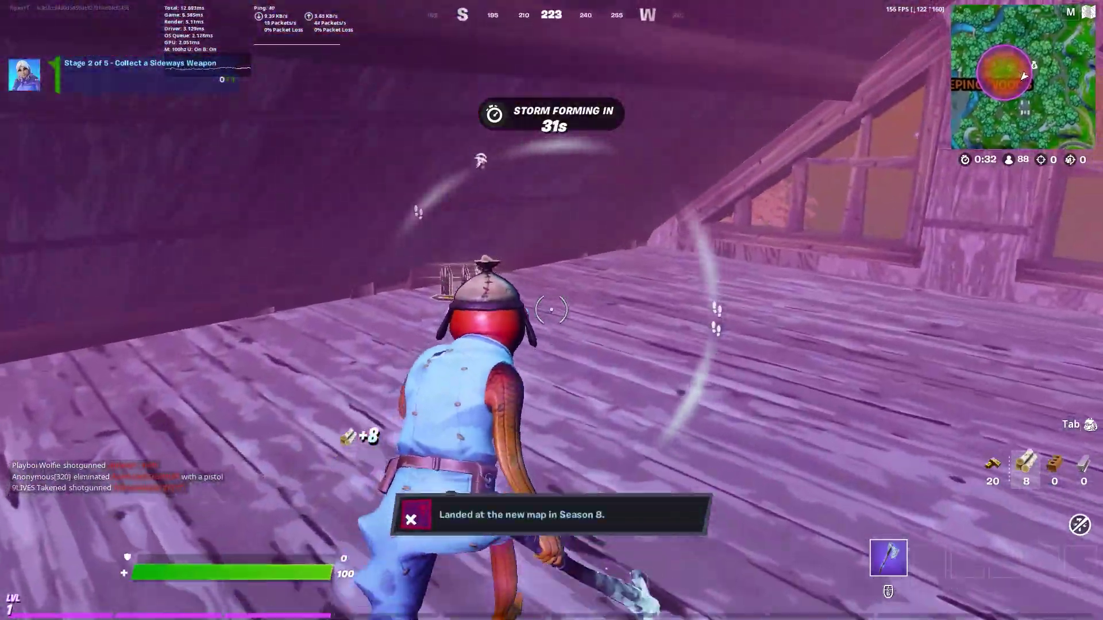
key("alt")
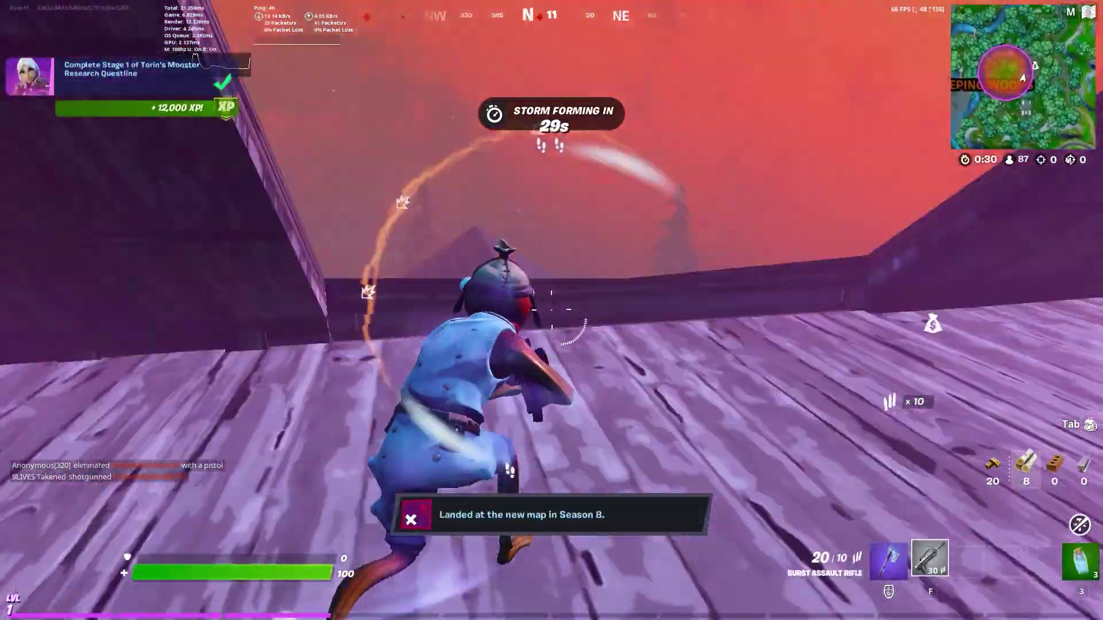
key("w")
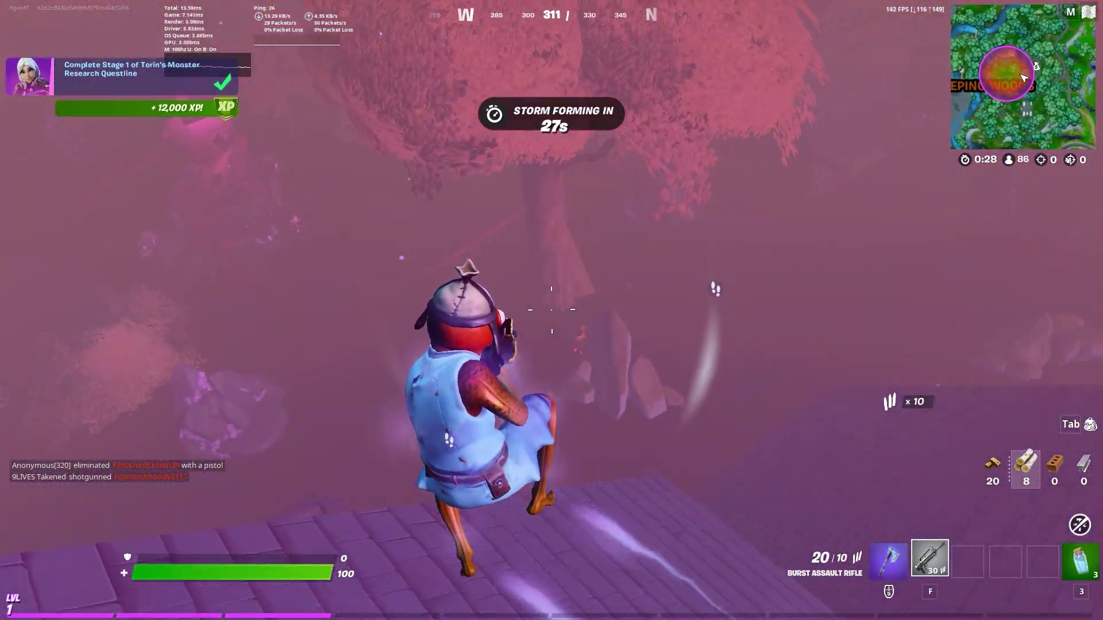
left_click(551, 310)
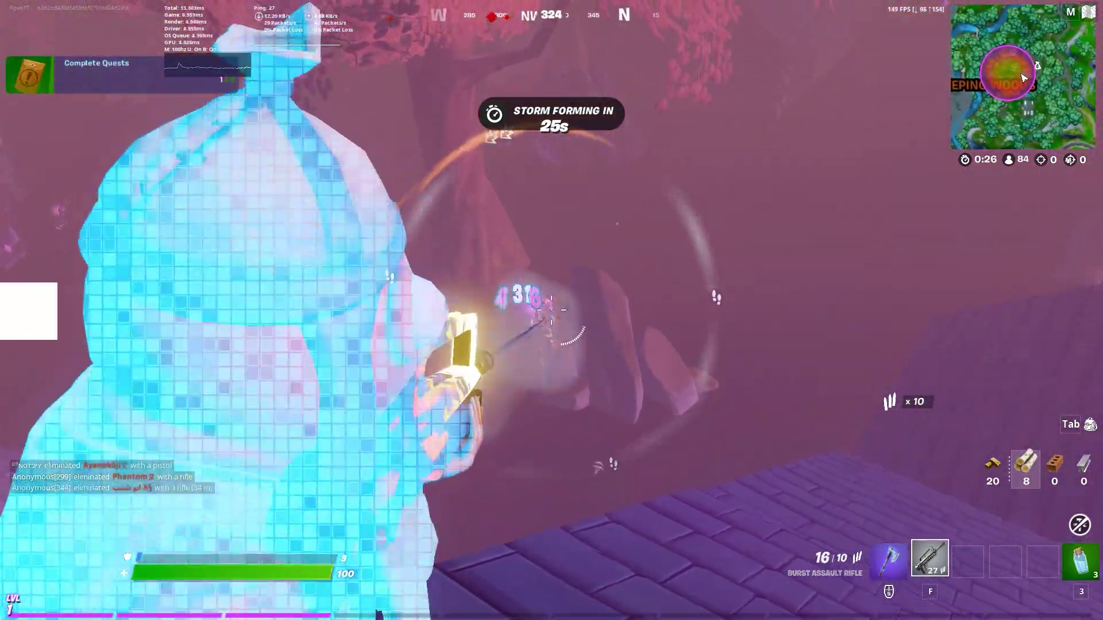
key("w")
scroll(552, 310, "up", 1)
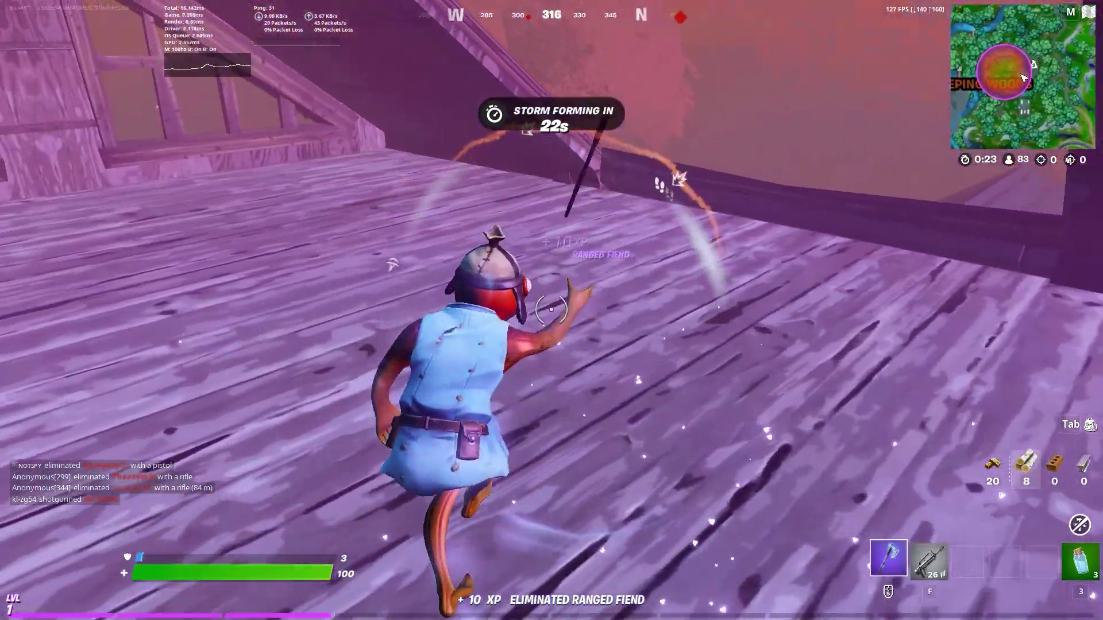
left_click(551, 310)
key("3")
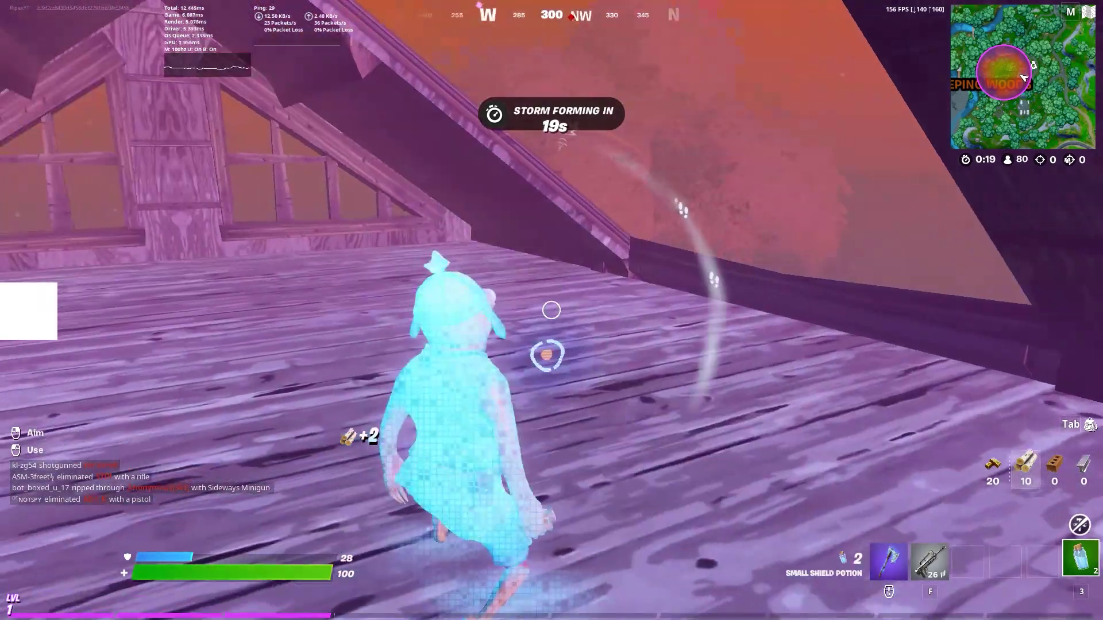
left_click(552, 310)
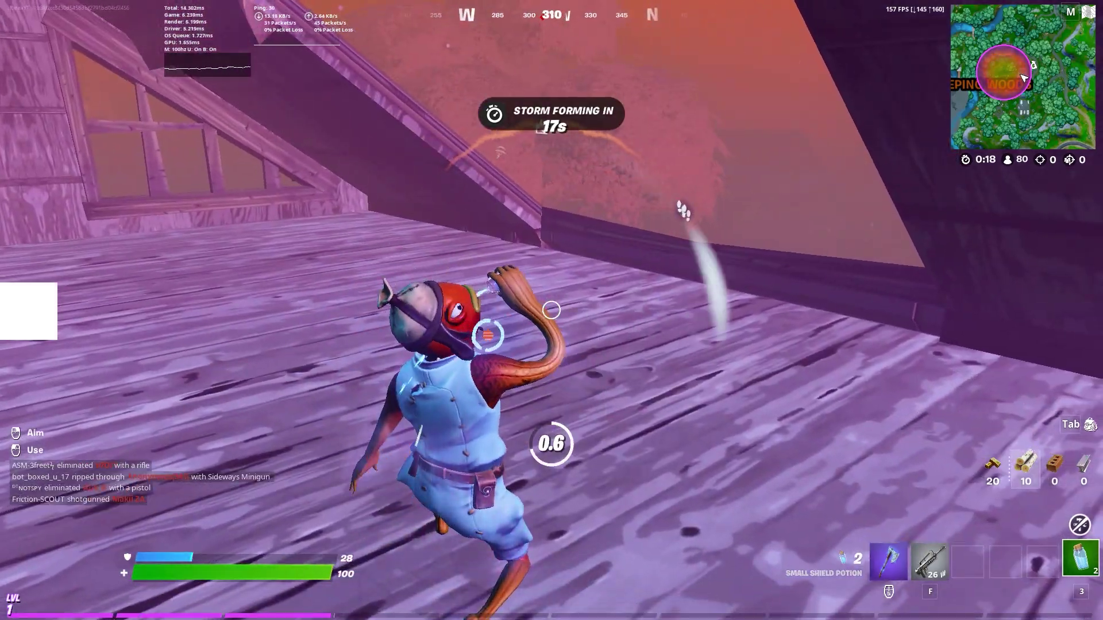
key("f")
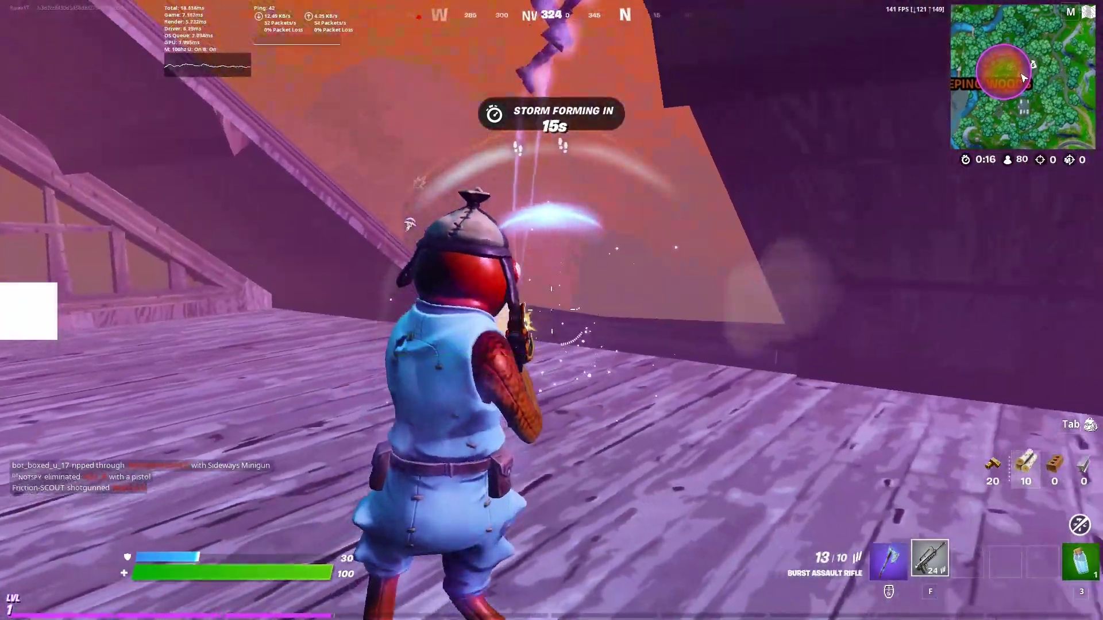
key("space")
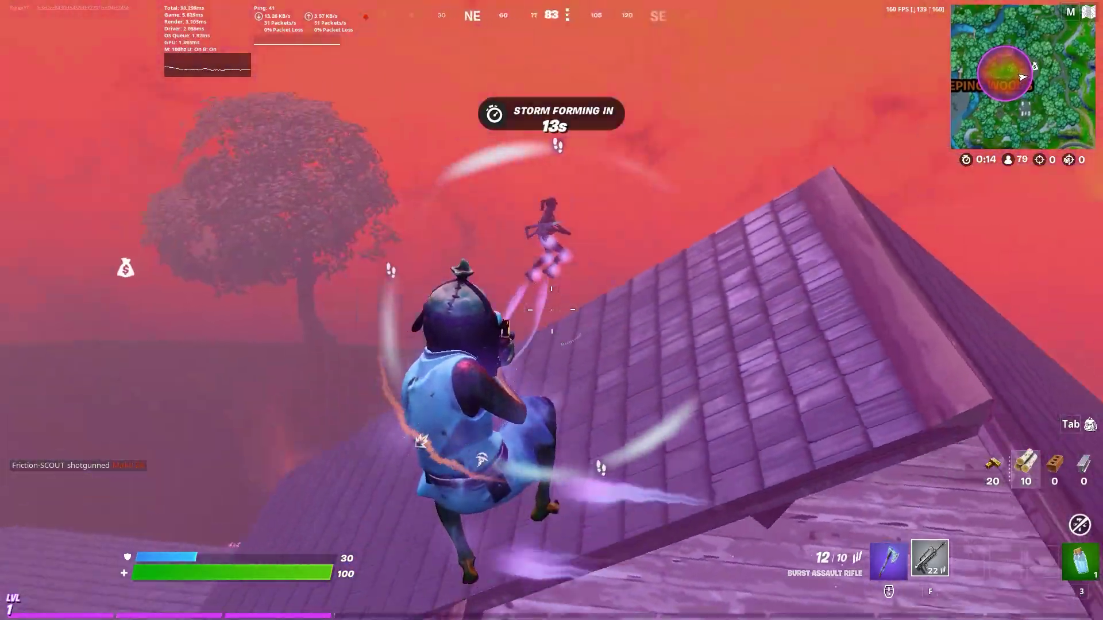
key("w")
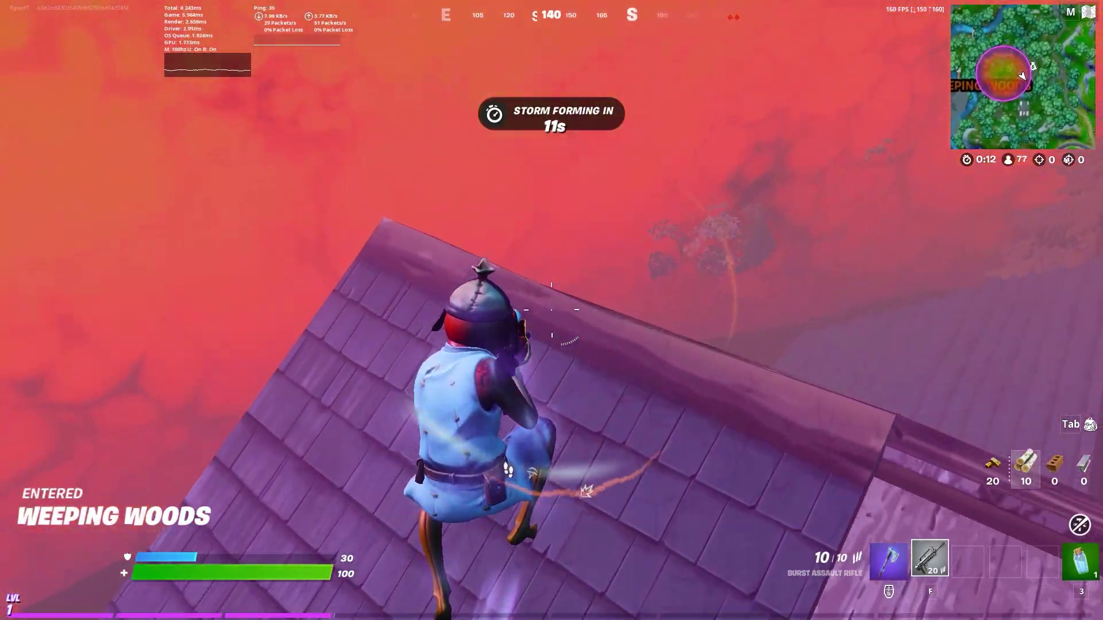
key("w")
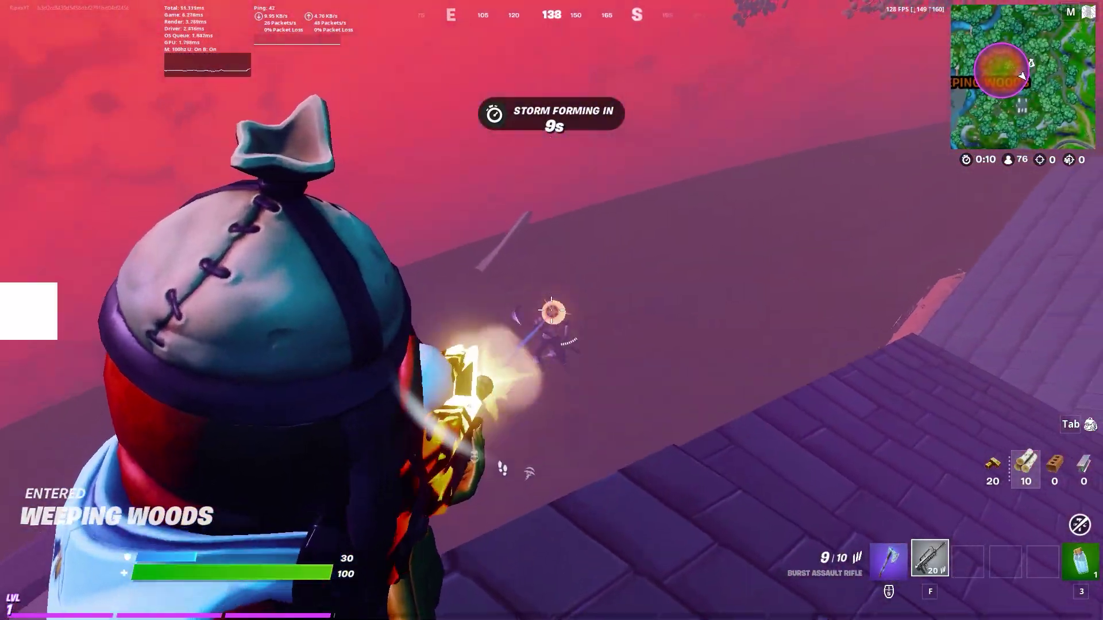
key("r")
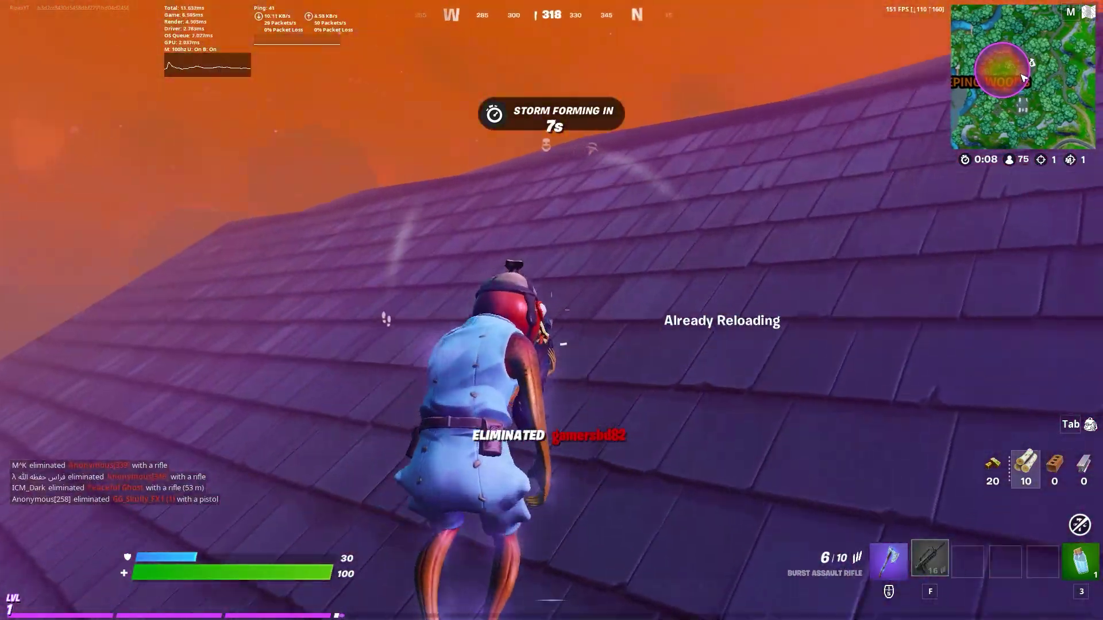
key("3")
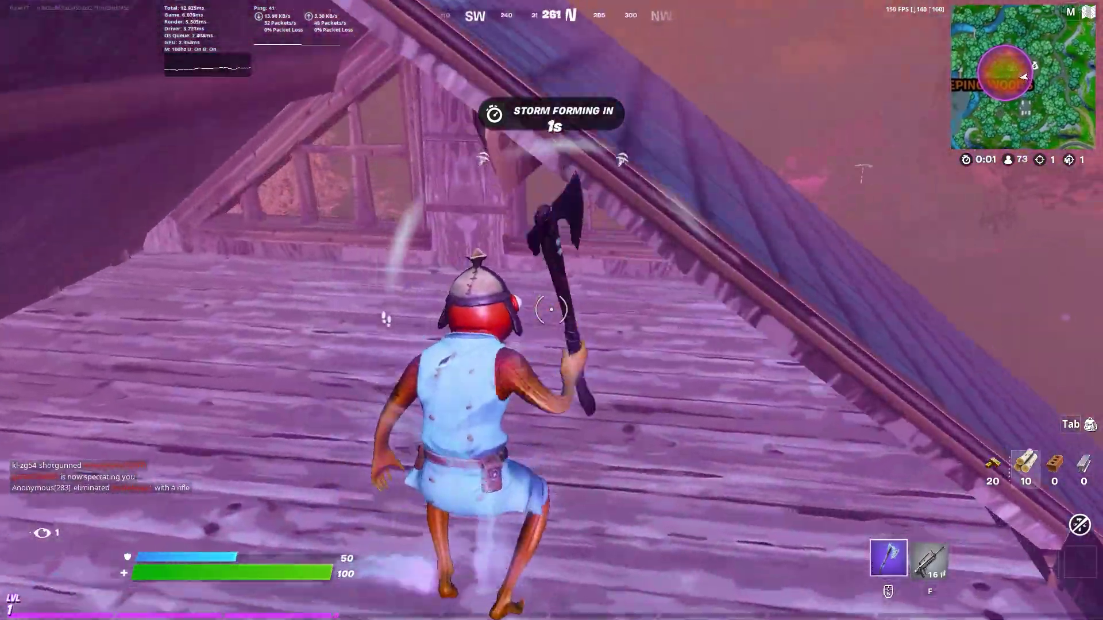
left_click(550, 310)
left_click(551, 310)
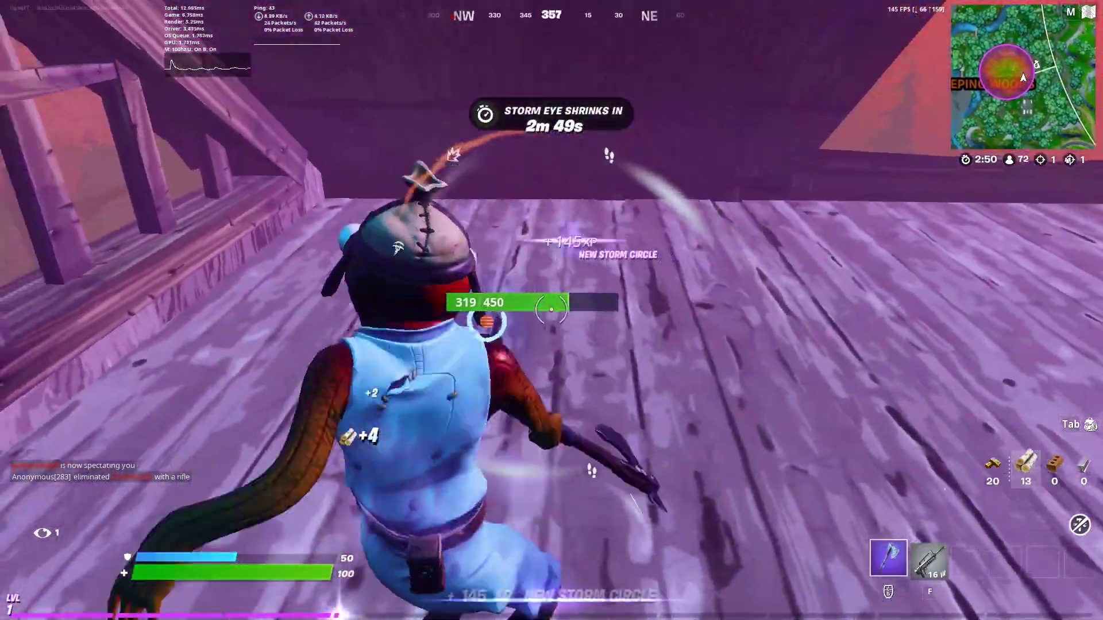
left_click(550, 310)
left_click(550, 309)
left_click(551, 309)
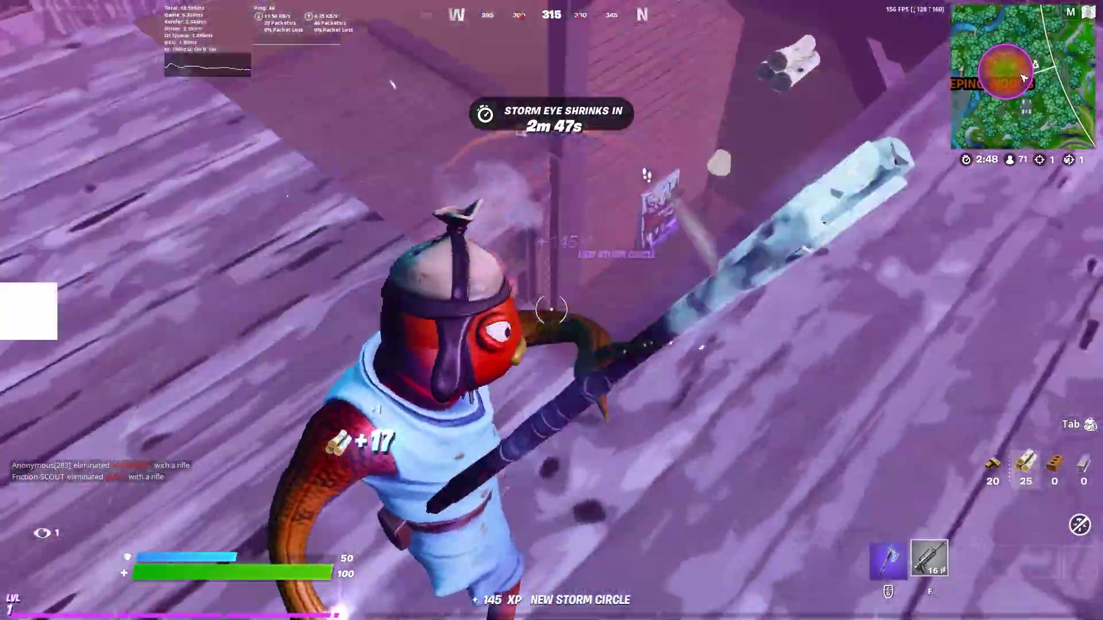
key("2")
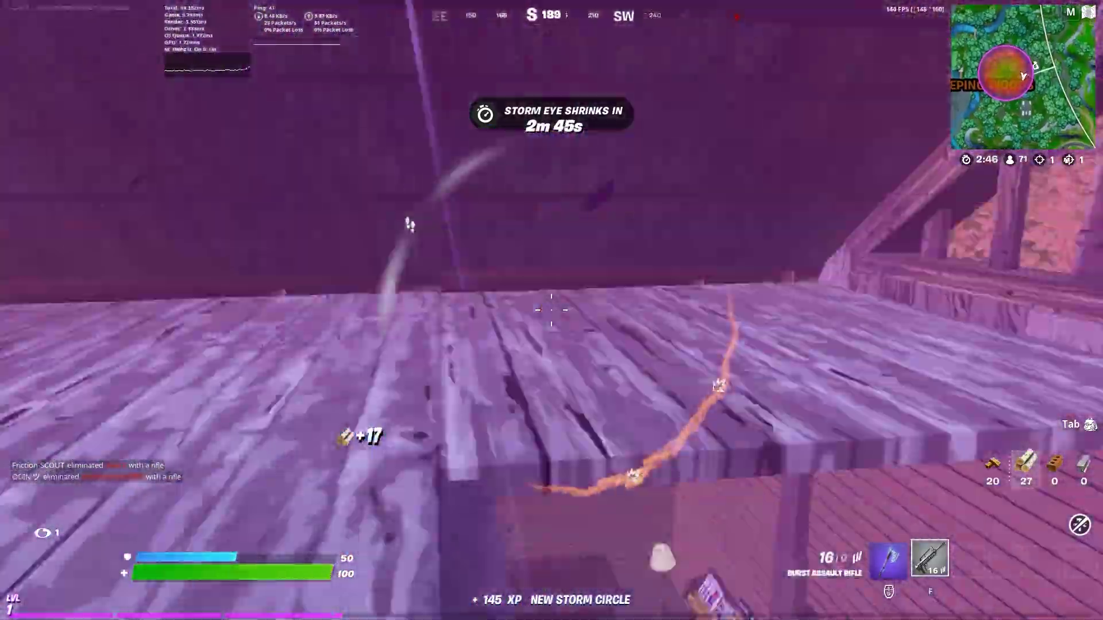